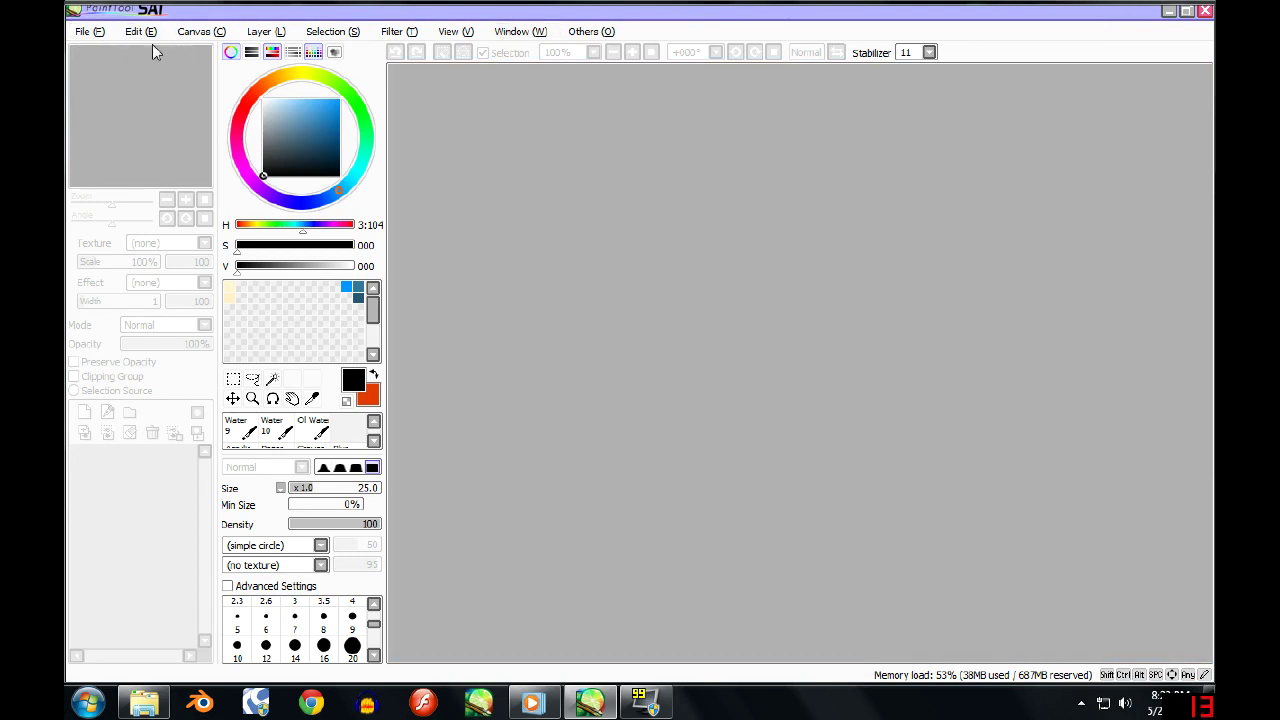
# Create a new 2000 x 2000 pixel canvas at 72 pixels per inch.
pyautogui.click(90, 31)
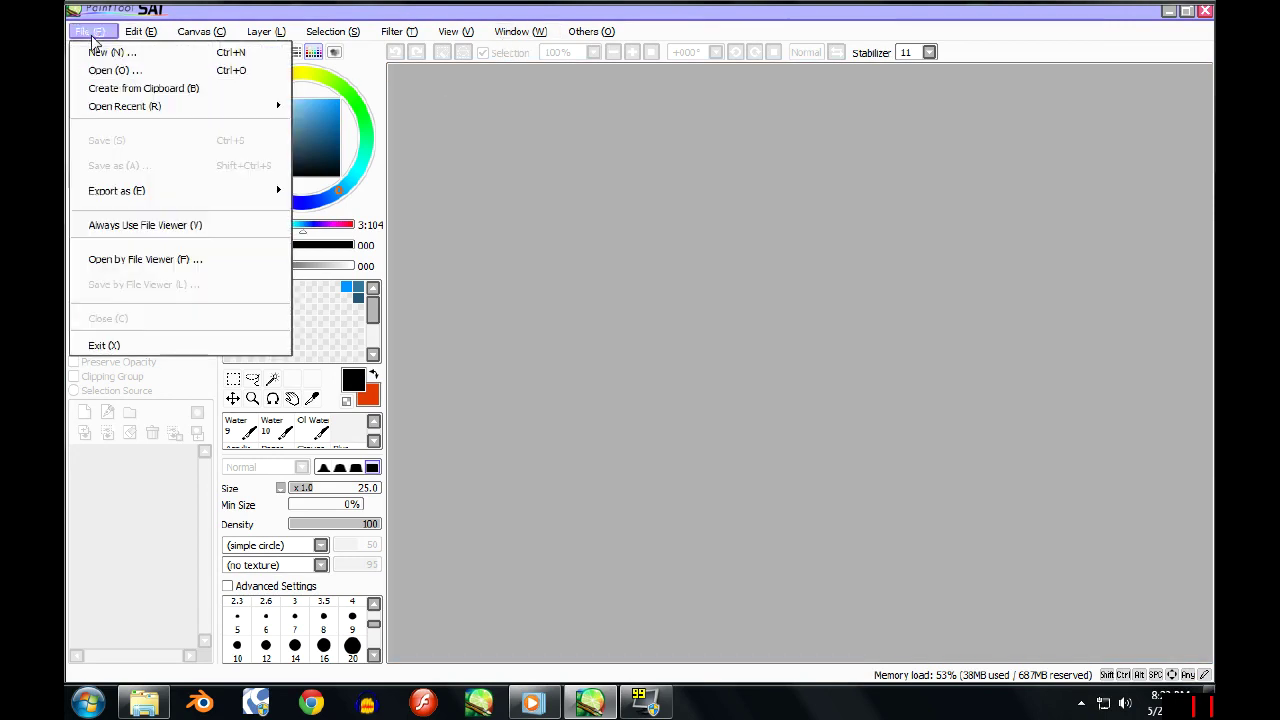
pyautogui.click(110, 48)
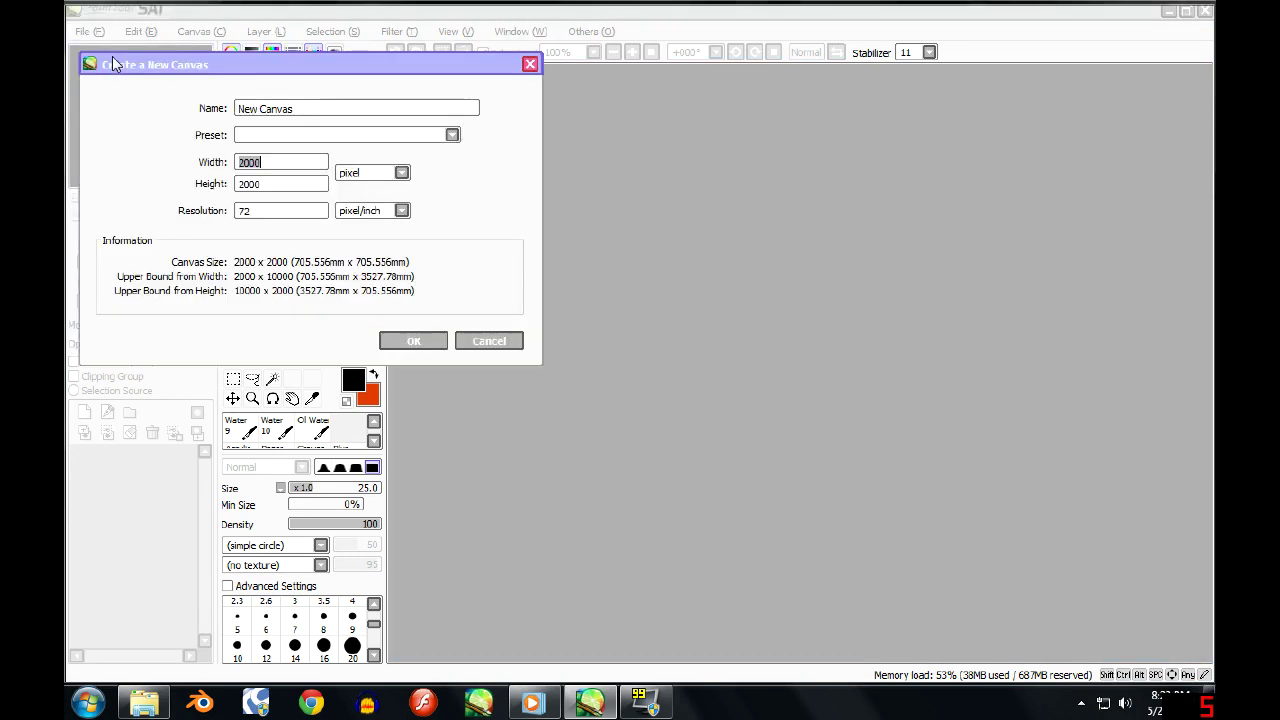
pyautogui.click(412, 340)
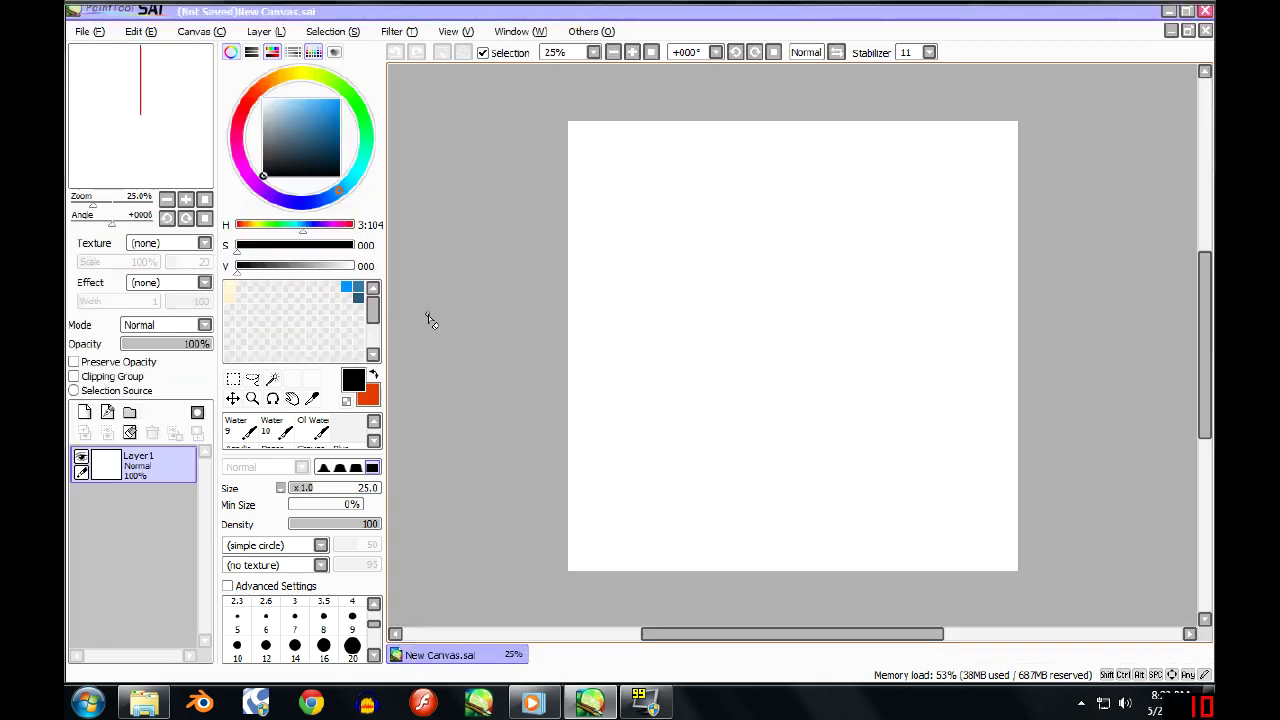
# Save the canvas as a SAI file named Chibbi tutorial in the Art Doc folder.
pyautogui.hotkey('ctrl', 's')
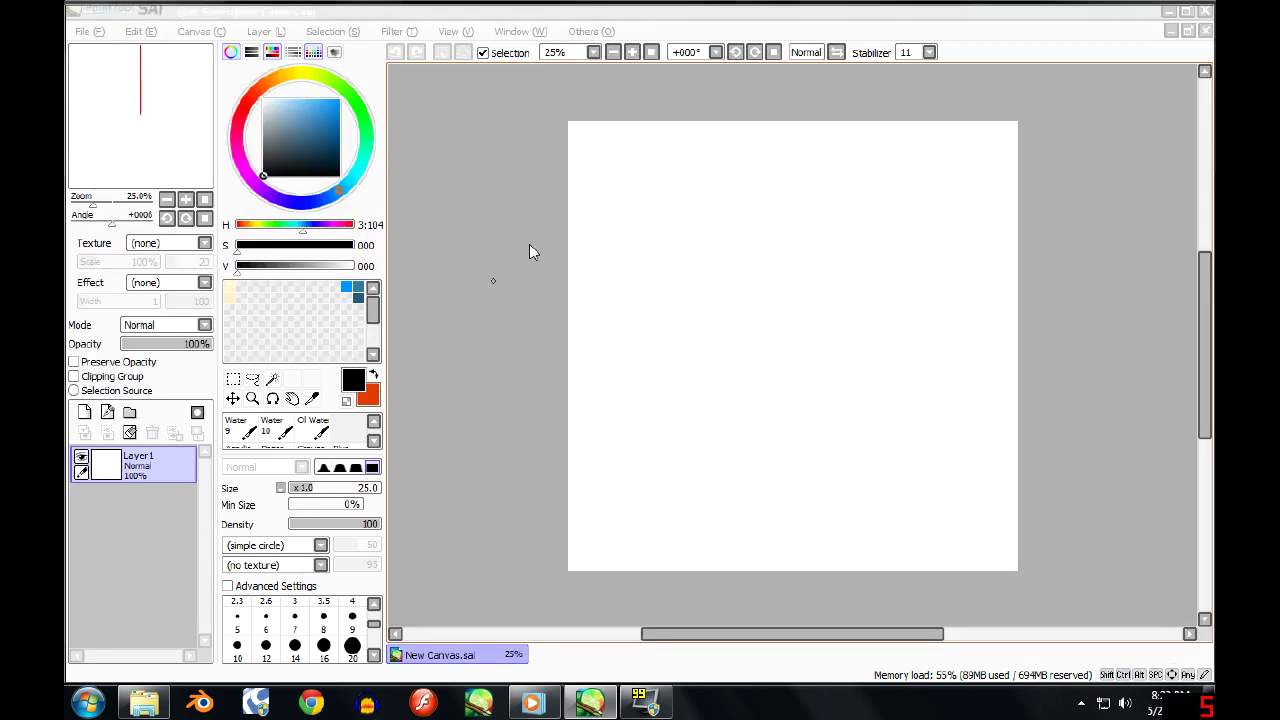
pyautogui.write('Chibbi')
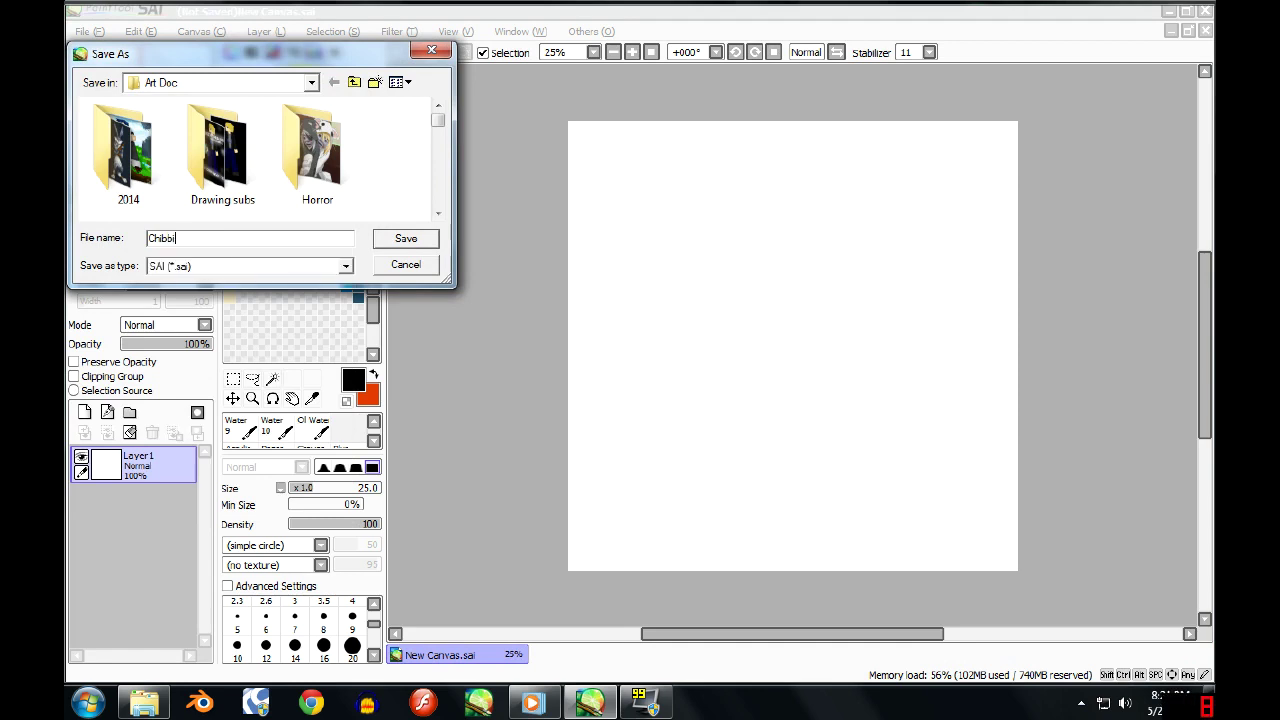
pyautogui.write(' tutorial')
pyautogui.press('Return')
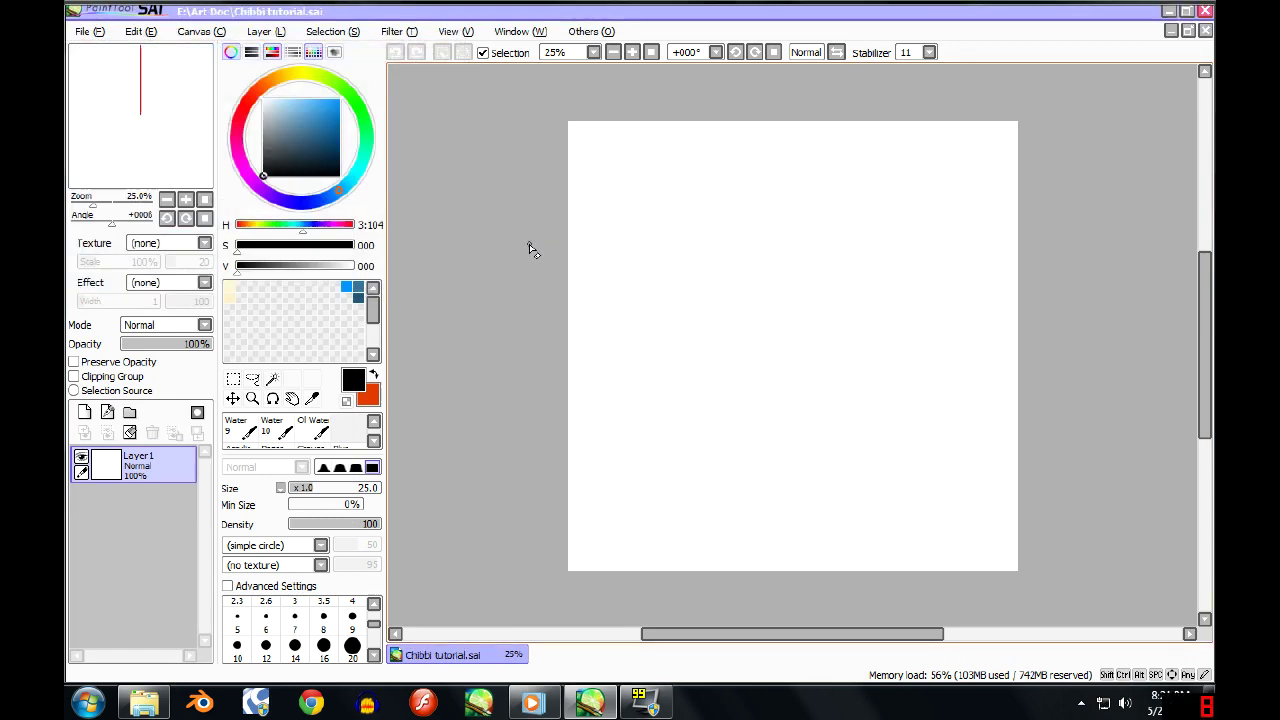
# Switch to the pencil with black colour and set its brush size to 3.
pyautogui.scroll(1, 823, 286)
pyautogui.scroll(-1, 814, 297)
pyautogui.press('space')
pyautogui.moveTo(806, 234)
pyautogui.mouseDown()
pyautogui.moveTo(707, 220)
pyautogui.moveTo(740, 217)
pyautogui.mouseUp()
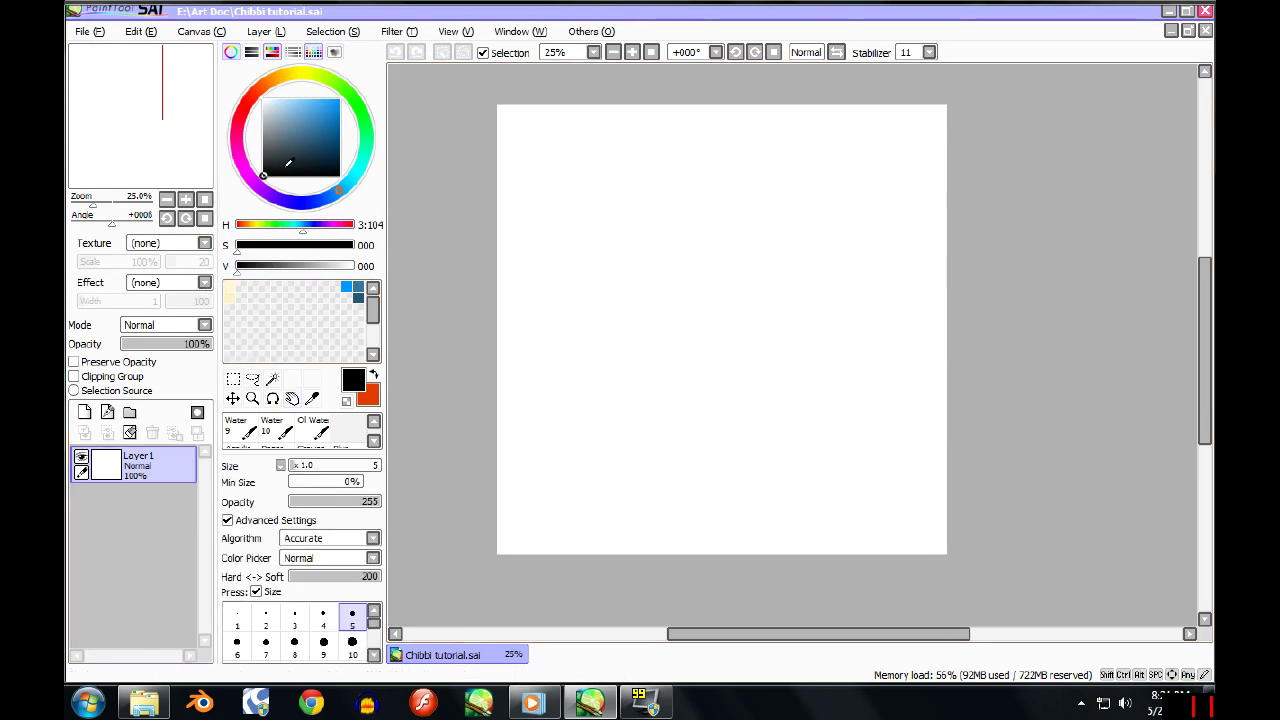
pyautogui.moveTo(241, 268)
pyautogui.mouseDown()
pyautogui.moveTo(257, 278)
pyautogui.moveTo(236, 275)
pyautogui.mouseUp()
pyautogui.scroll(-1, 657, 347)
pyautogui.scroll(1, 591, 395)
pyautogui.click(291, 612)
# Hide the colour swatches to make room for the brush settings.
pyautogui.scroll(-3, 600, 295)
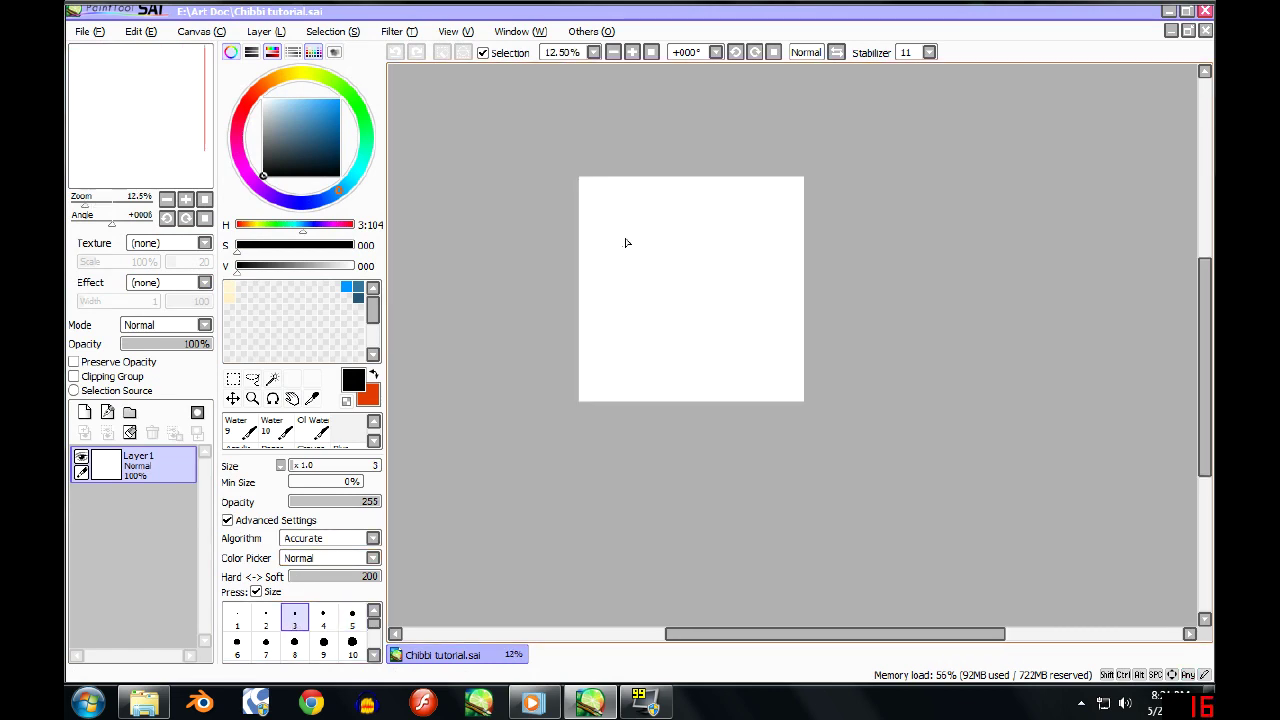
pyautogui.scroll(1, 671, 229)
pyautogui.press('space')
pyautogui.moveTo(694, 237)
pyautogui.mouseDown()
pyautogui.moveTo(674, 283)
pyautogui.moveTo(717, 292)
pyautogui.mouseUp()
pyautogui.scroll(1, 671, 289)
pyautogui.scroll(1, 690, 290)
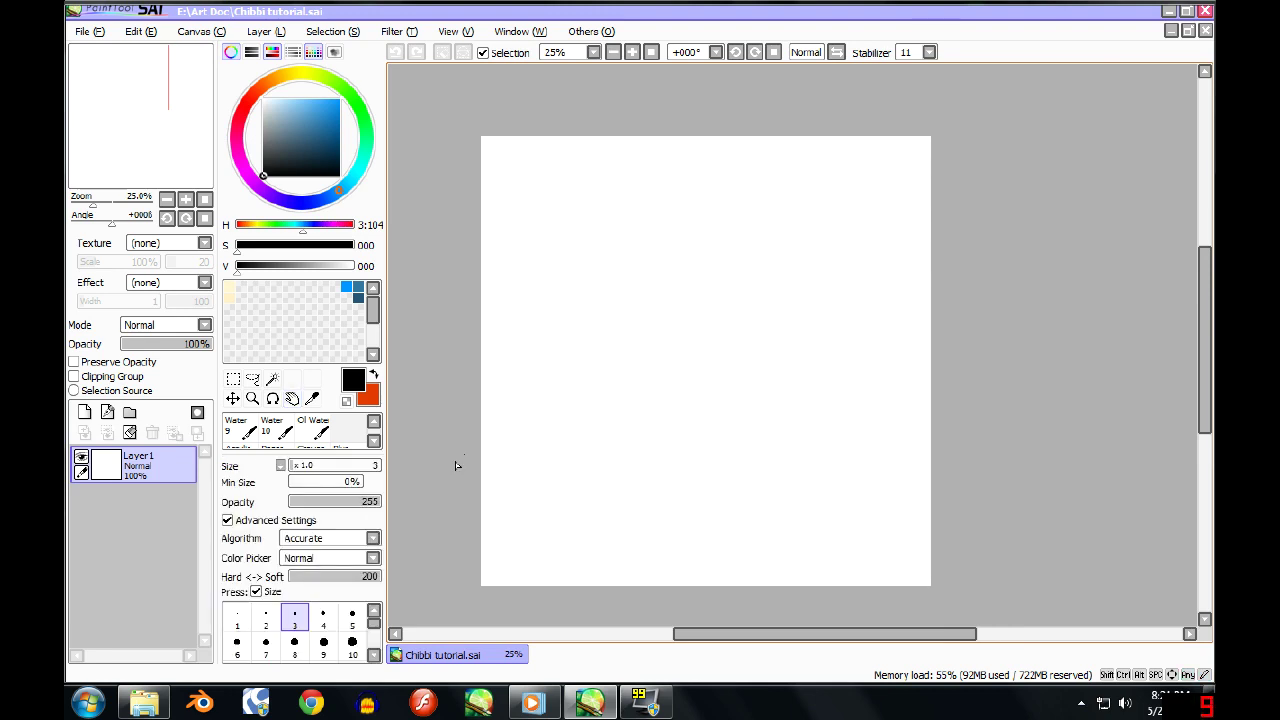
pyautogui.click(313, 52)
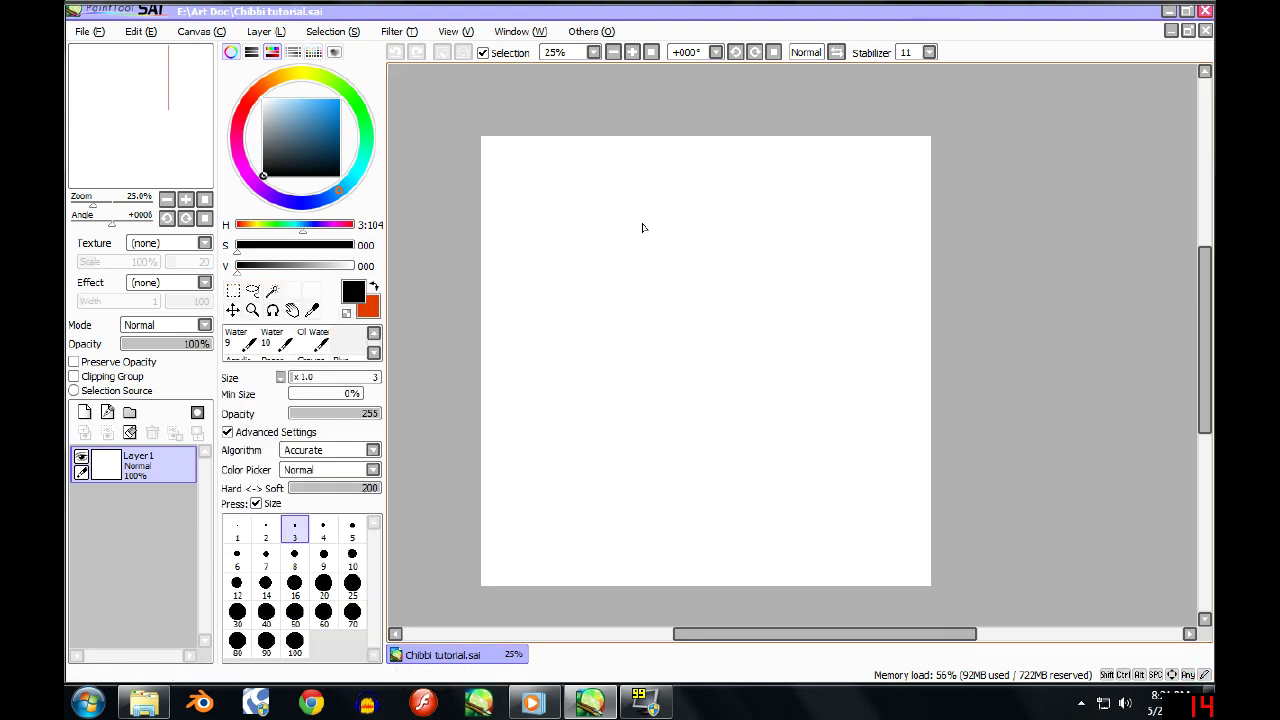
# Add a layer named Head and rename the original layer below it as body.
pyautogui.click(84, 411)
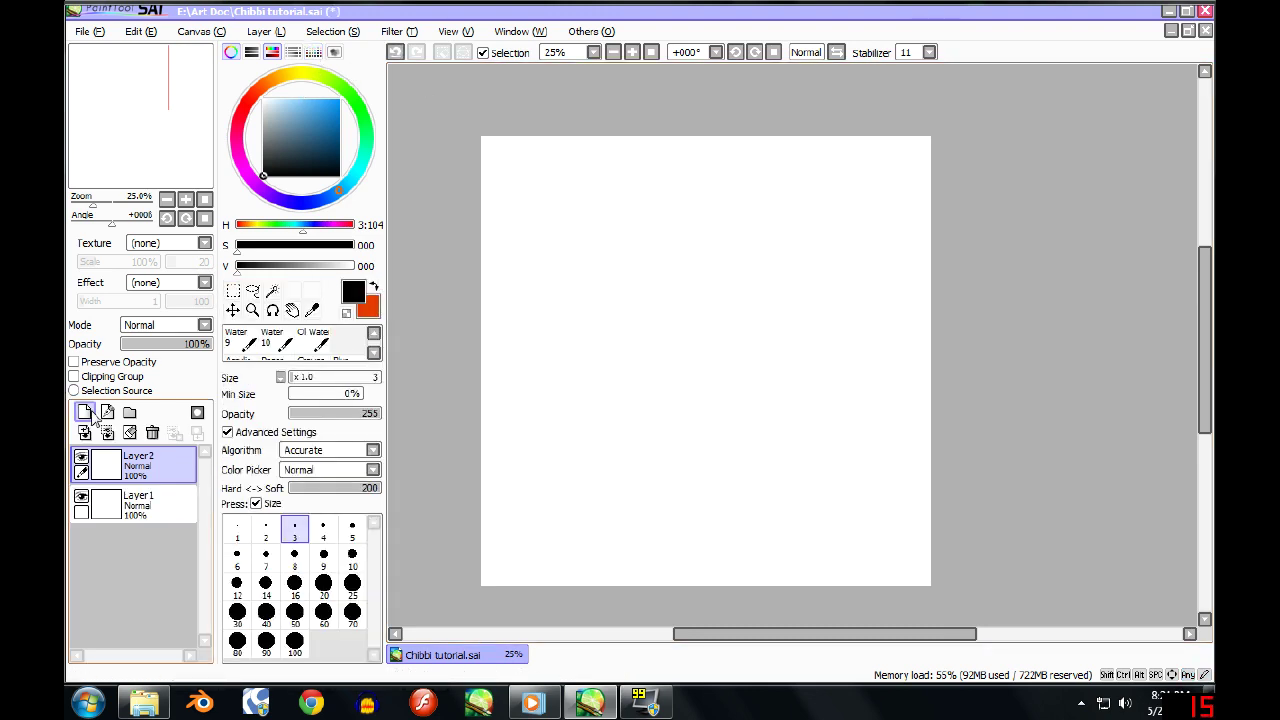
pyautogui.doubleClick(158, 470)
pyautogui.write('Head')
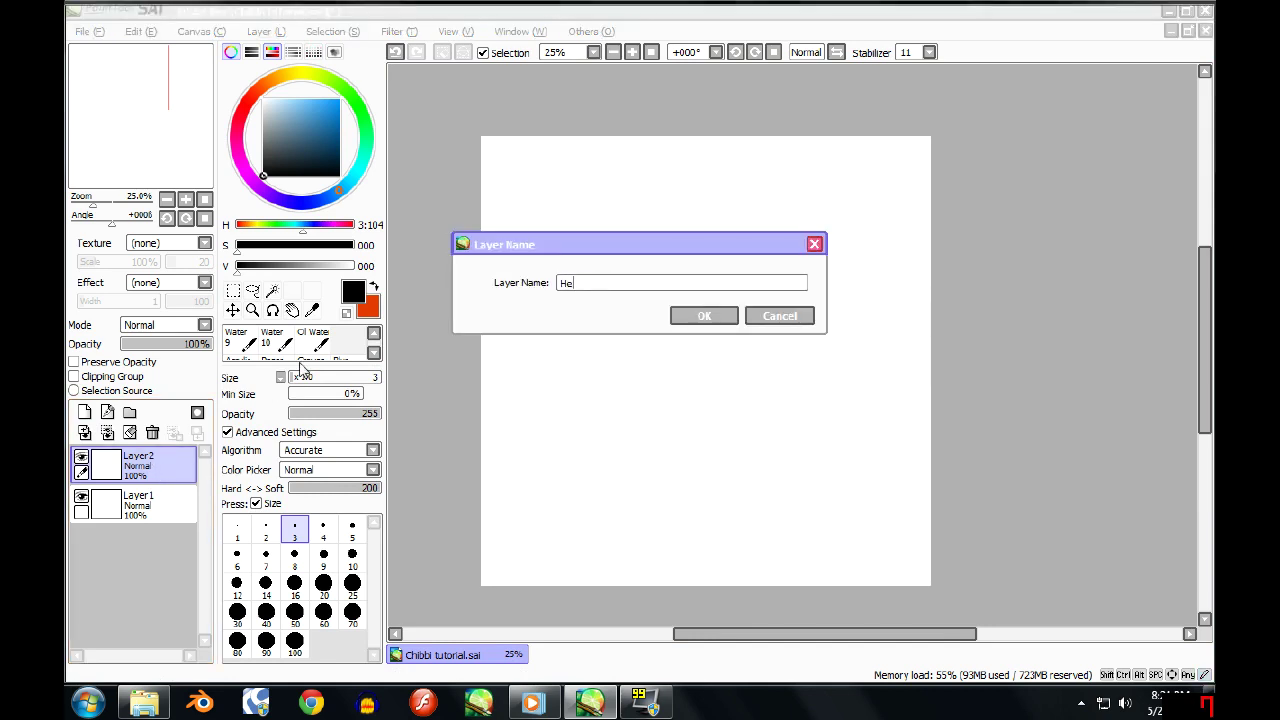
pyautogui.press('Return')
pyautogui.doubleClick(117, 513)
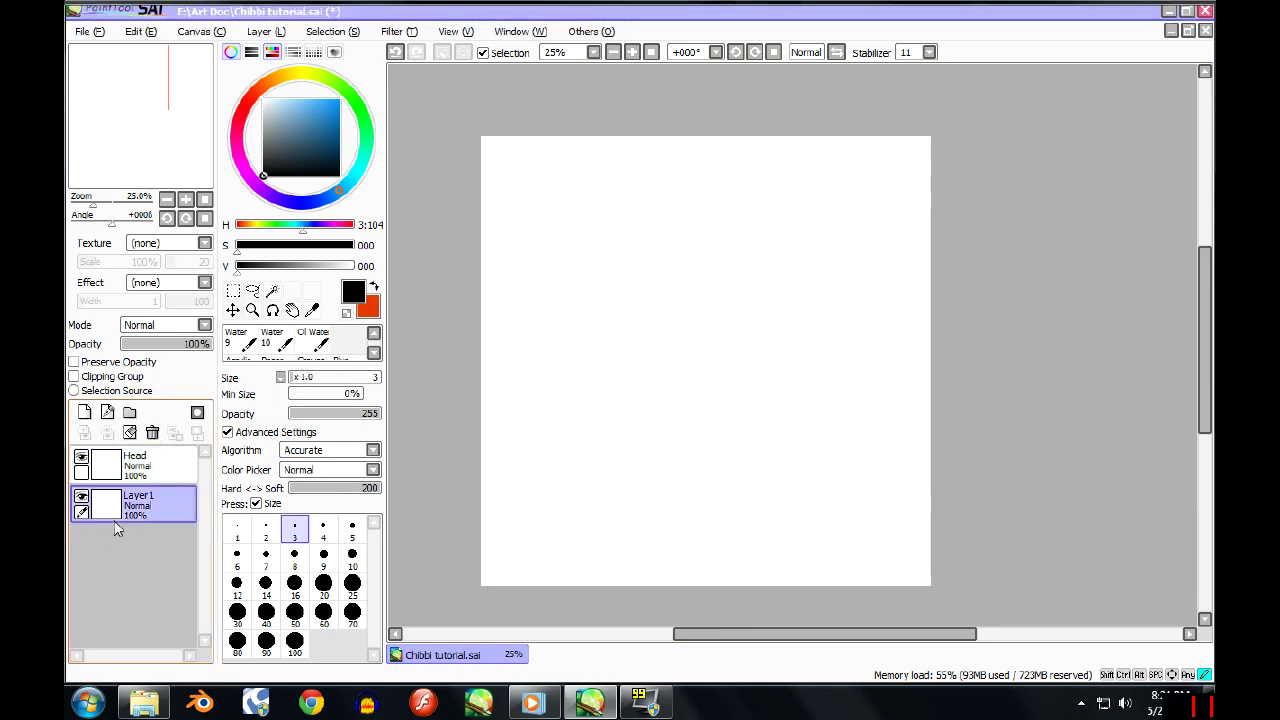
pyautogui.write('bo')
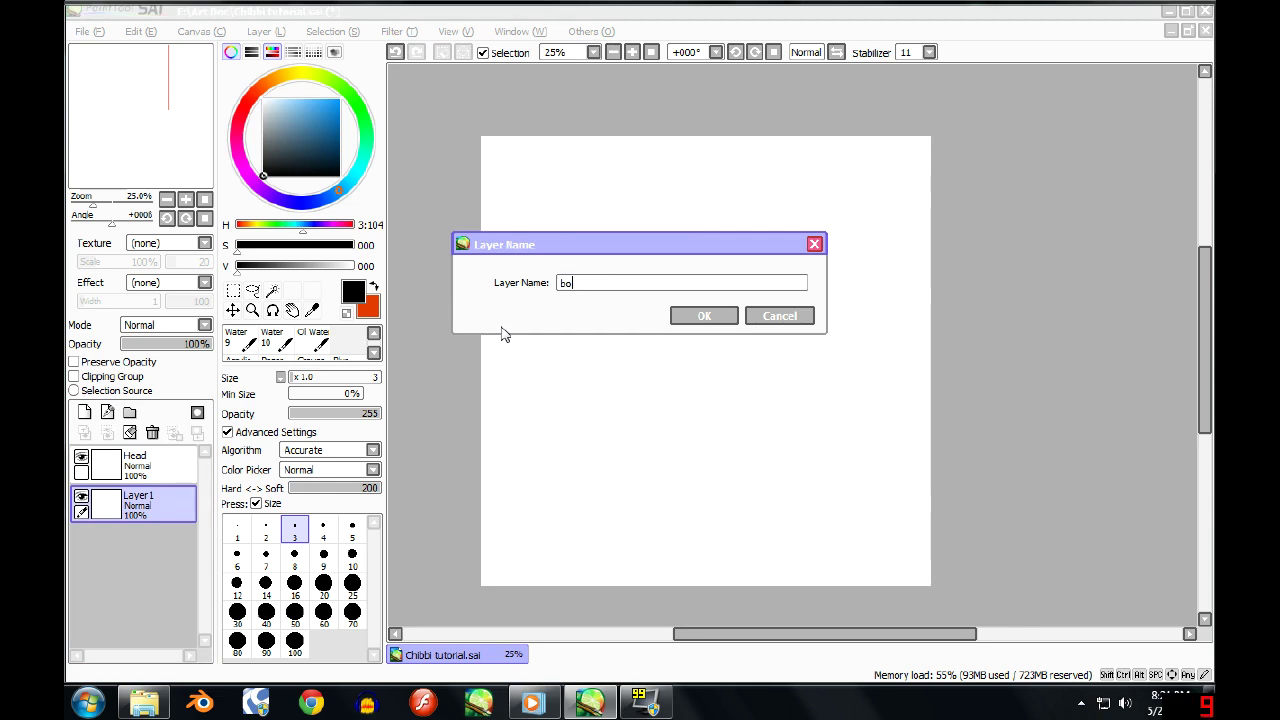
pyautogui.press('Return')
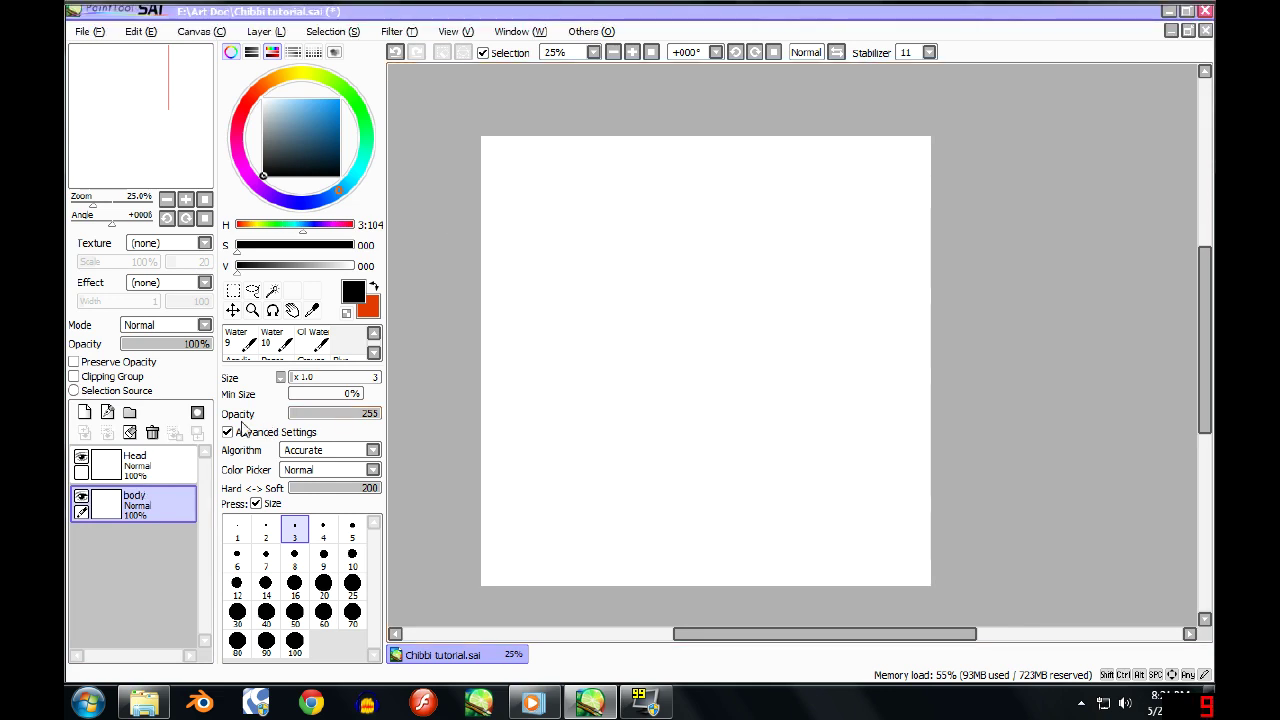
# Create a layer folder named head above the Head layer and move that layer into it.
pyautogui.click(152, 472)
pyautogui.click(166, 510)
pyautogui.click(156, 472)
pyautogui.click(164, 503)
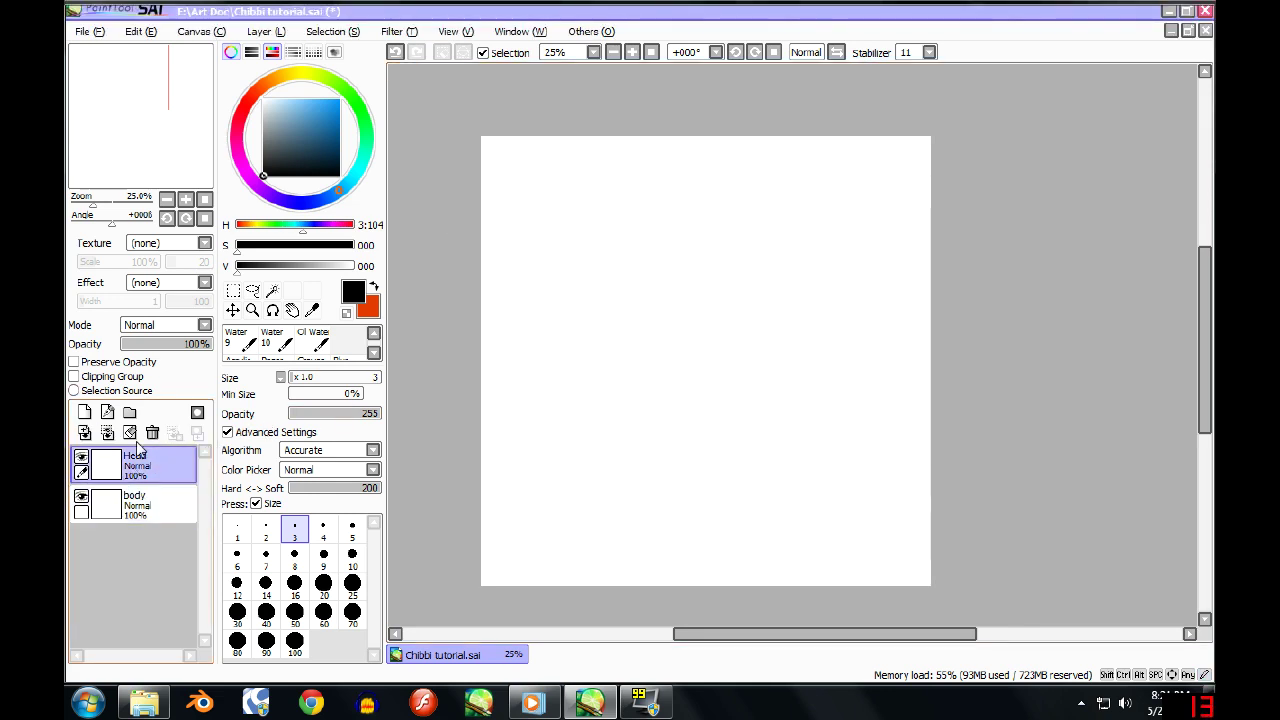
pyautogui.click(129, 412)
pyautogui.doubleClick(147, 478)
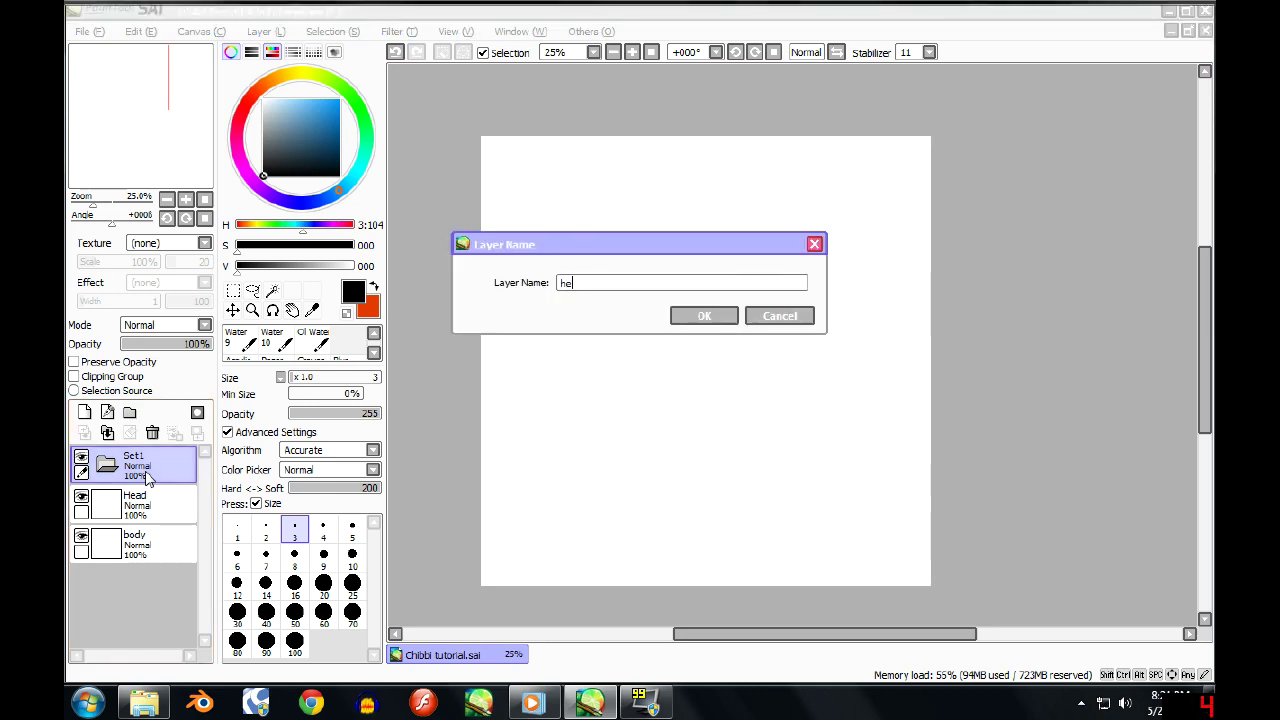
pyautogui.press('Return')
pyautogui.moveTo(146, 507); pyautogui.dragTo(147, 476)
# Create a layer folder named Body above the body layer and move that layer into it.
pyautogui.click(150, 533)
pyautogui.click(129, 412)
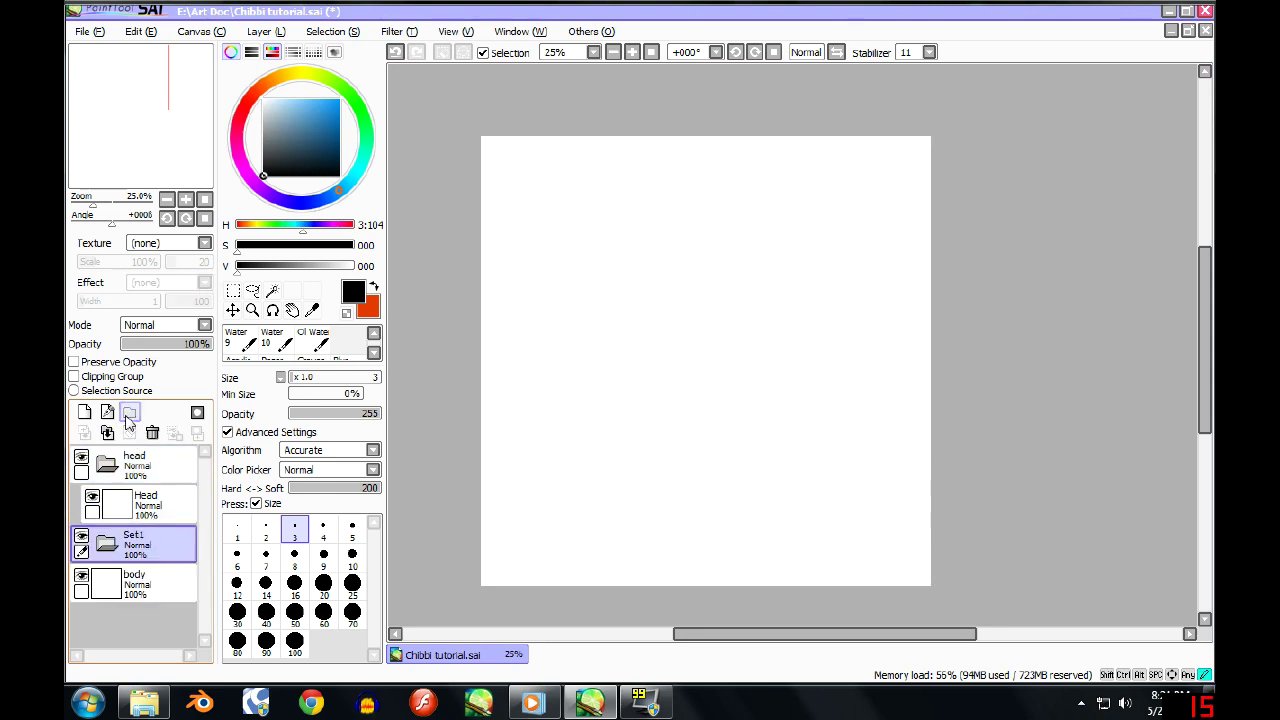
pyautogui.doubleClick(143, 541)
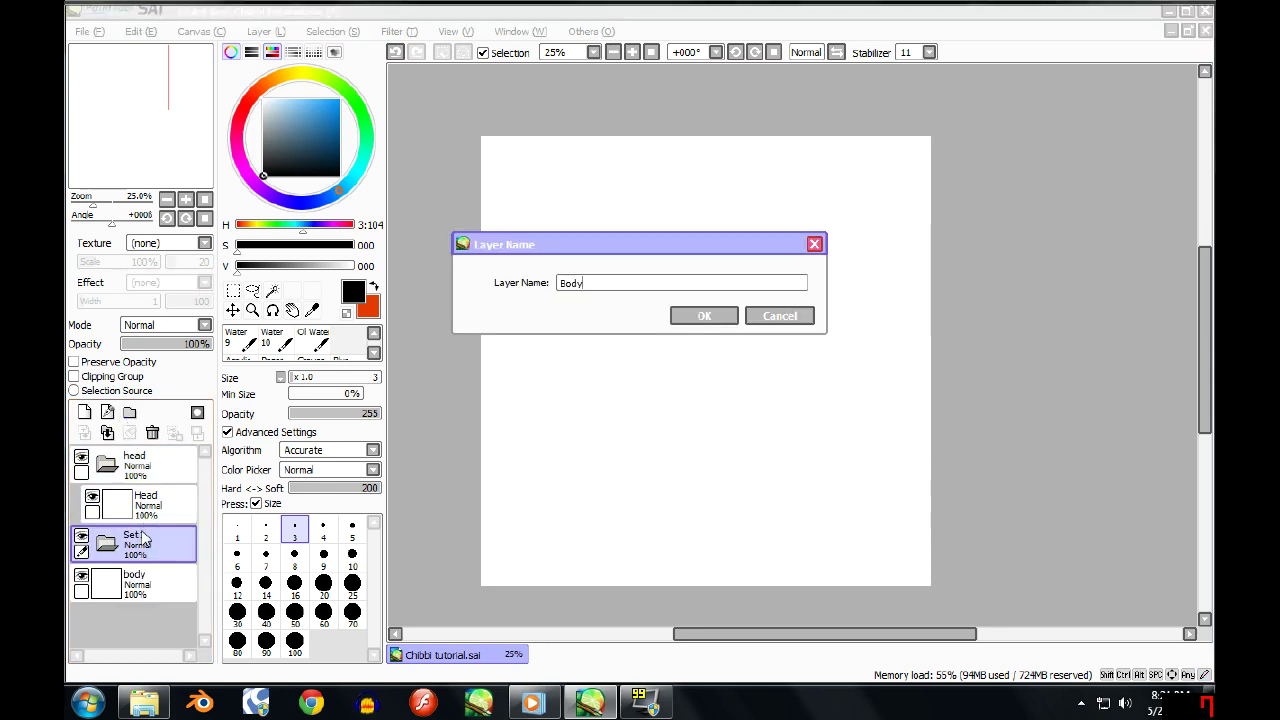
pyautogui.press('Return')
pyautogui.moveTo(157, 573); pyautogui.dragTo(165, 552)
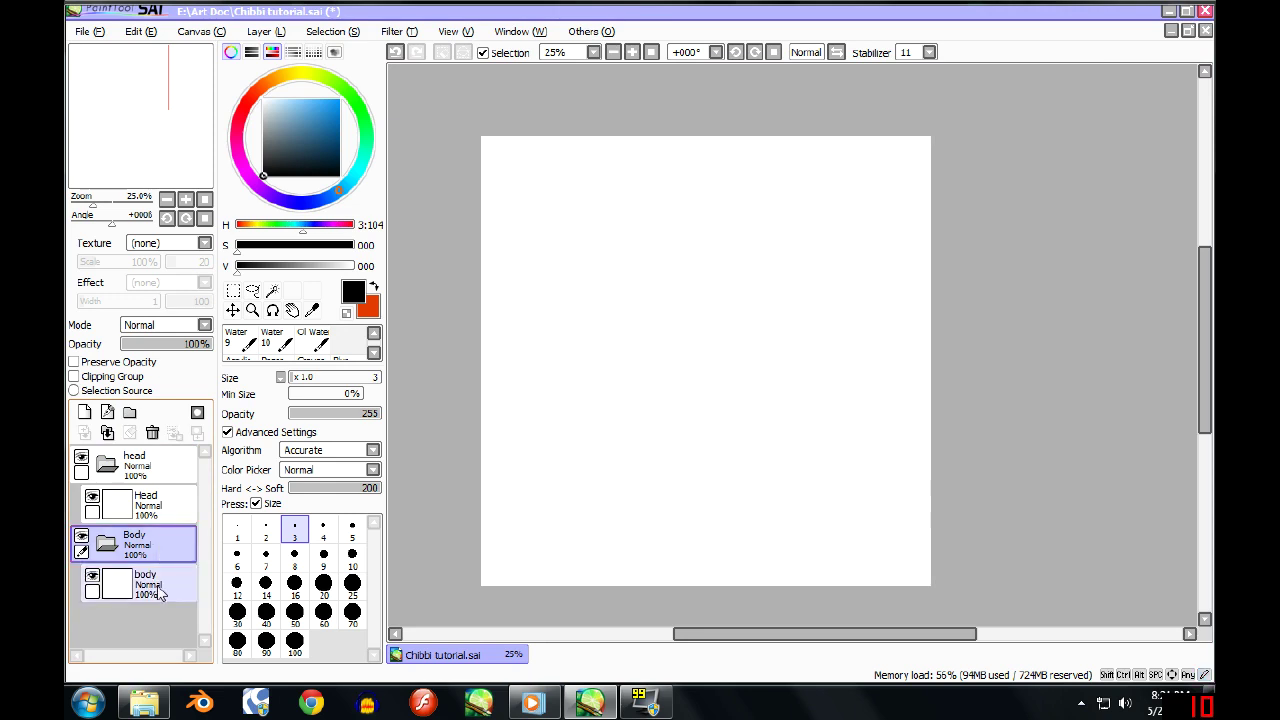
# Collapse both layer folders and add a new layer at the top of the layer stack.
pyautogui.click(159, 510)
pyautogui.click(117, 465)
pyautogui.click(120, 515)
pyautogui.click(106, 504)
pyautogui.click(85, 412)
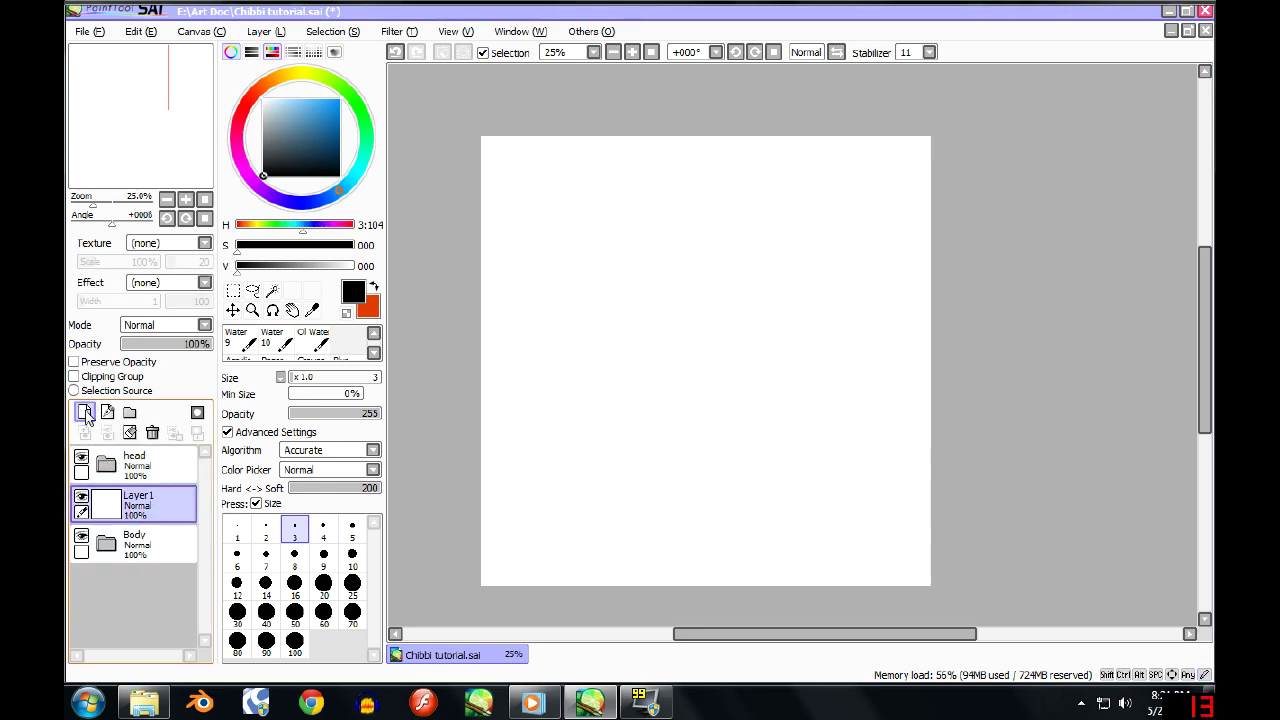
pyautogui.moveTo(150, 505); pyautogui.dragTo(150, 458)
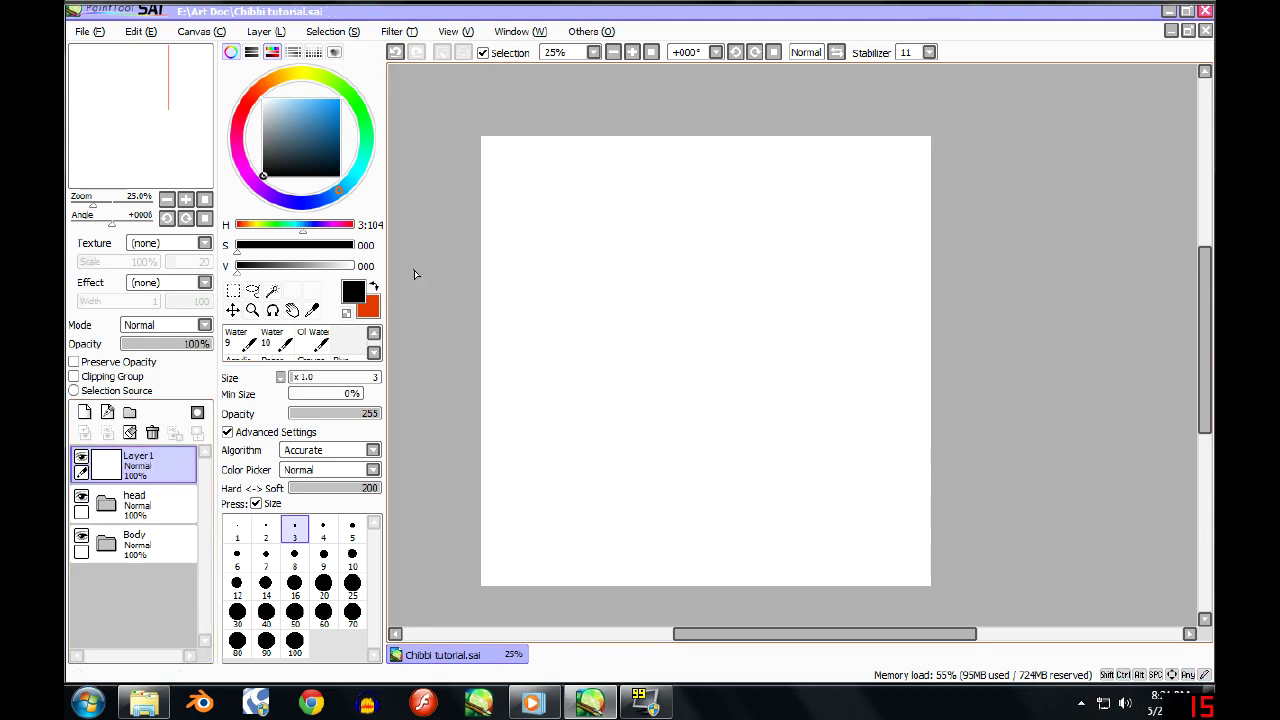
# Sketch a rough head circle with loose overlapping strokes in the upper middle of the canvas.
pyautogui.moveTo(641, 214); pyautogui.dragTo(630, 247)
pyautogui.moveTo(652, 295)
pyautogui.mouseDown()
pyautogui.moveTo(685, 313)
pyautogui.moveTo(748, 301)
pyautogui.mouseUp()
pyautogui.moveTo(664, 200)
pyautogui.mouseDown()
pyautogui.moveTo(692, 186)
pyautogui.moveTo(674, 187)
pyautogui.moveTo(723, 192)
pyautogui.moveTo(754, 255)
pyautogui.moveTo(759, 240)
pyautogui.moveTo(734, 304)
pyautogui.moveTo(759, 230)
pyautogui.mouseUp()
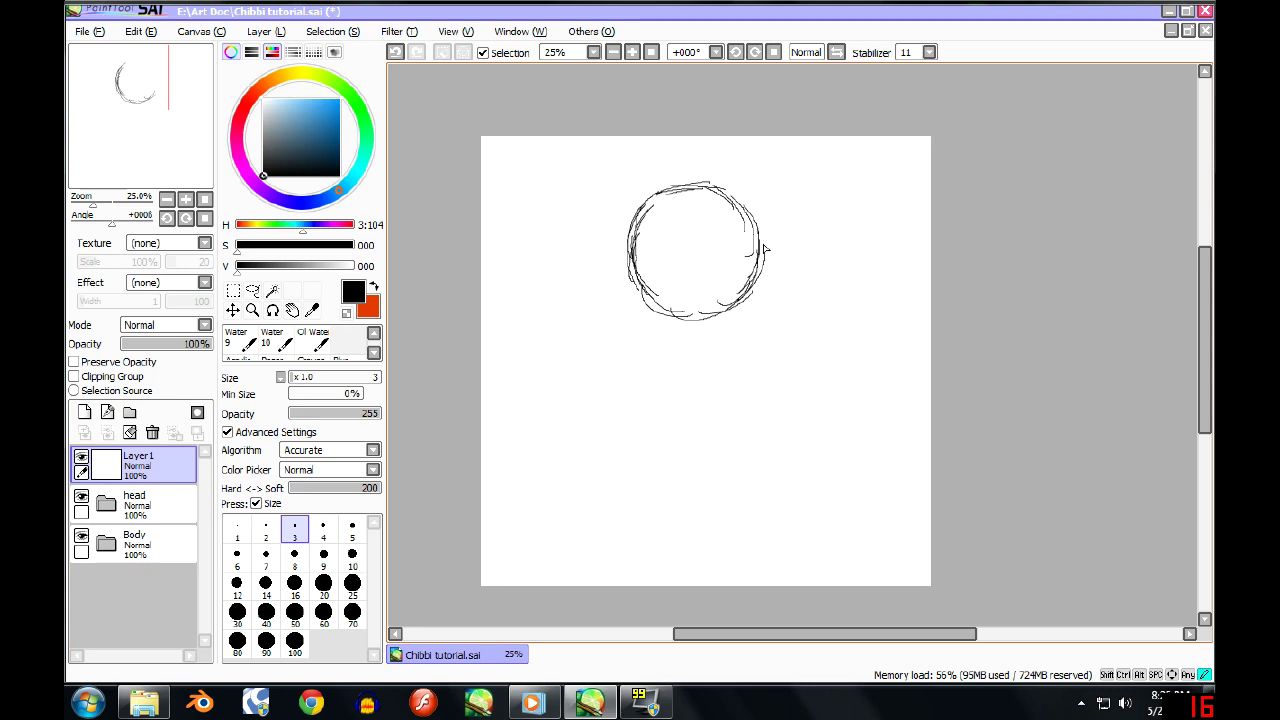
pyautogui.moveTo(736, 296); pyautogui.dragTo(728, 304)
pyautogui.moveTo(648, 292)
pyautogui.mouseDown()
pyautogui.moveTo(671, 313)
pyautogui.moveTo(637, 246)
pyautogui.moveTo(637, 285)
pyautogui.mouseUp()
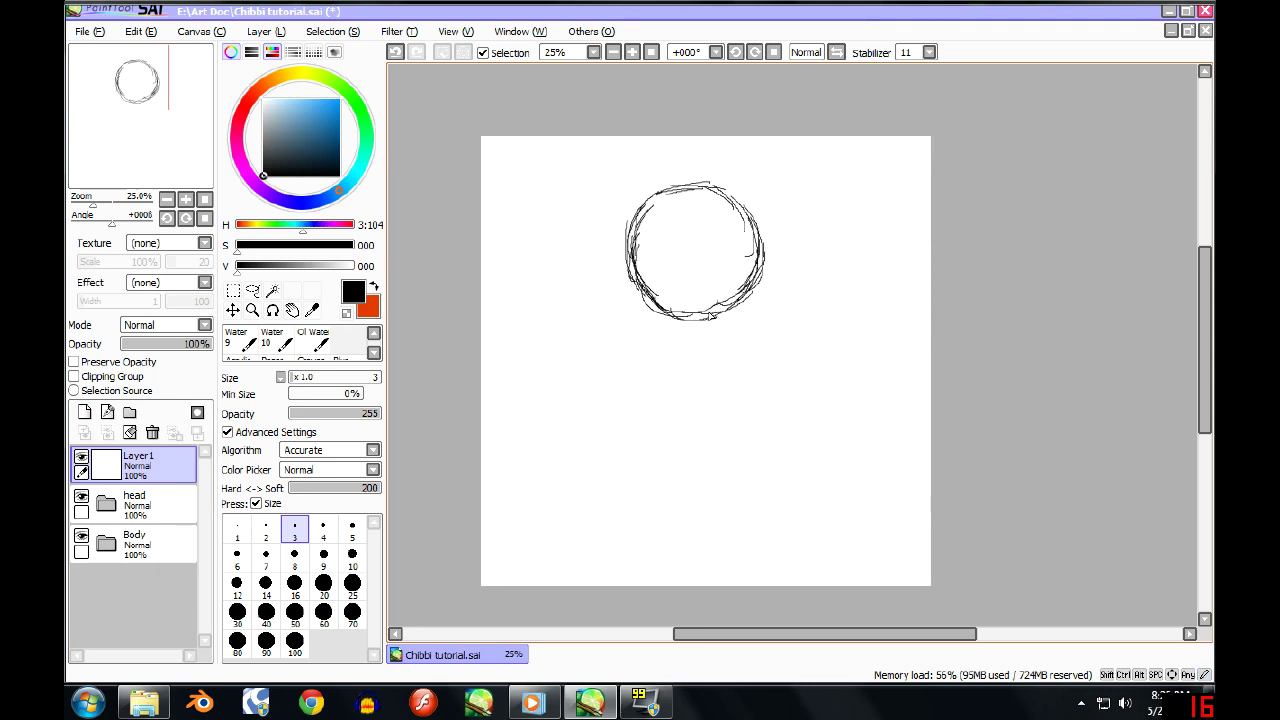
# Erase the stray strokes inside the lower right part of the head circle, then return to the pencil.
pyautogui.scroll(4, 737, 289)
pyautogui.press('e')
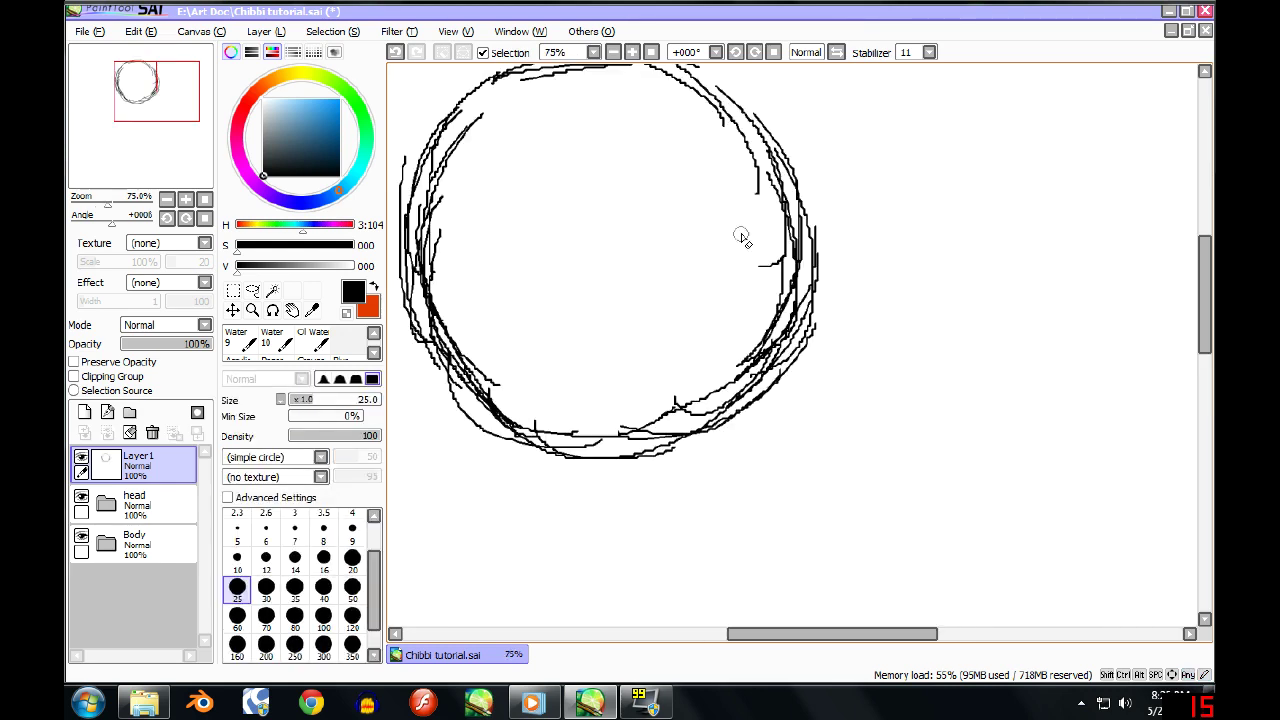
pyautogui.moveTo(776, 236)
pyautogui.mouseDown()
pyautogui.moveTo(722, 392)
pyautogui.moveTo(723, 381)
pyautogui.moveTo(606, 420)
pyautogui.mouseUp()
pyautogui.scroll(-5, 586, 357)
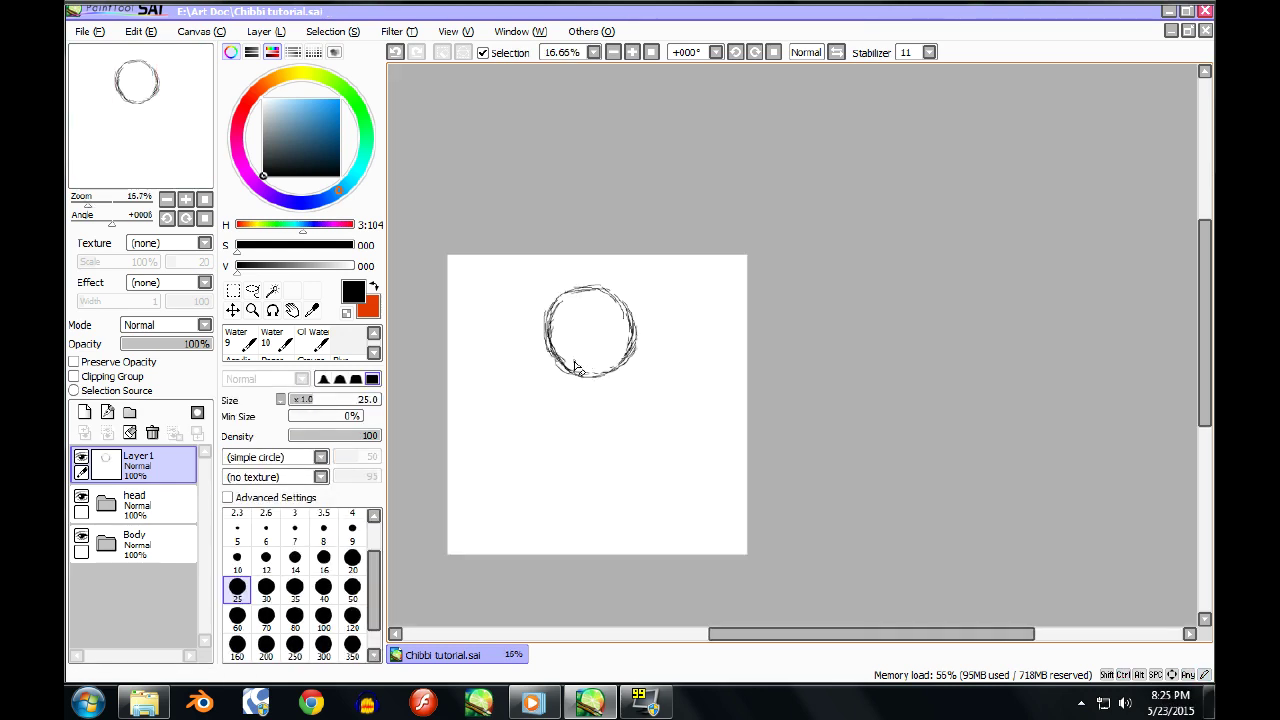
pyautogui.press('n')
pyautogui.scroll(1, 575, 400)
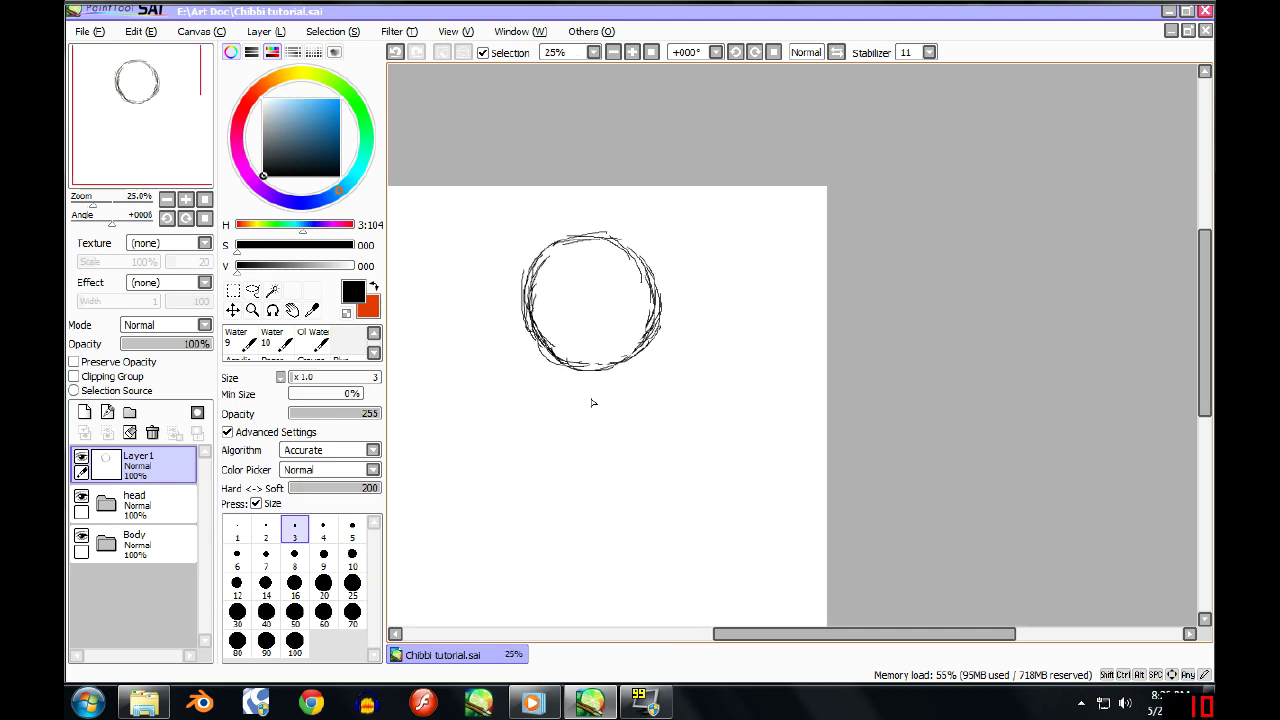
# Duplicate the circle onto a new layer and move the copy directly below the original circle.
pyautogui.hotkey('ctrl', 'a')
pyautogui.hotkey('ctrl', 'shift', 'n')
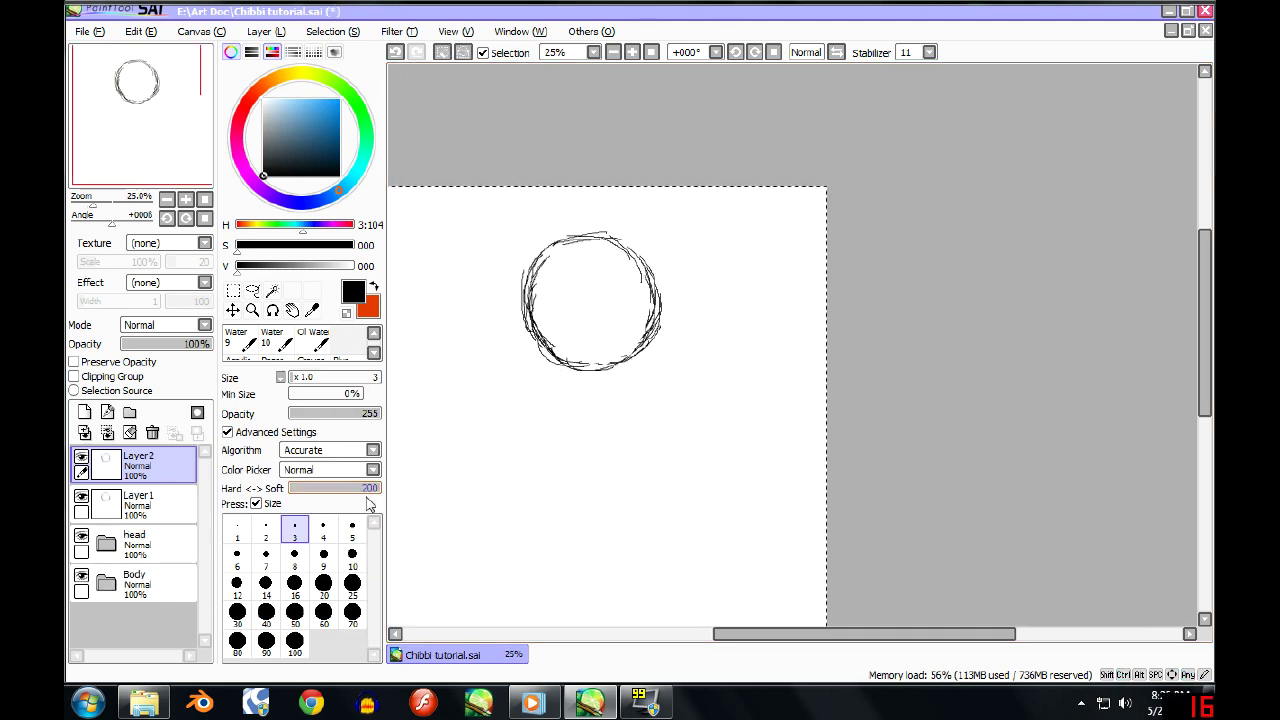
pyautogui.hotkey('ctrl', 't')
pyautogui.moveTo(654, 363); pyautogui.dragTo(674, 503)
pyautogui.scroll(2, 674, 500)
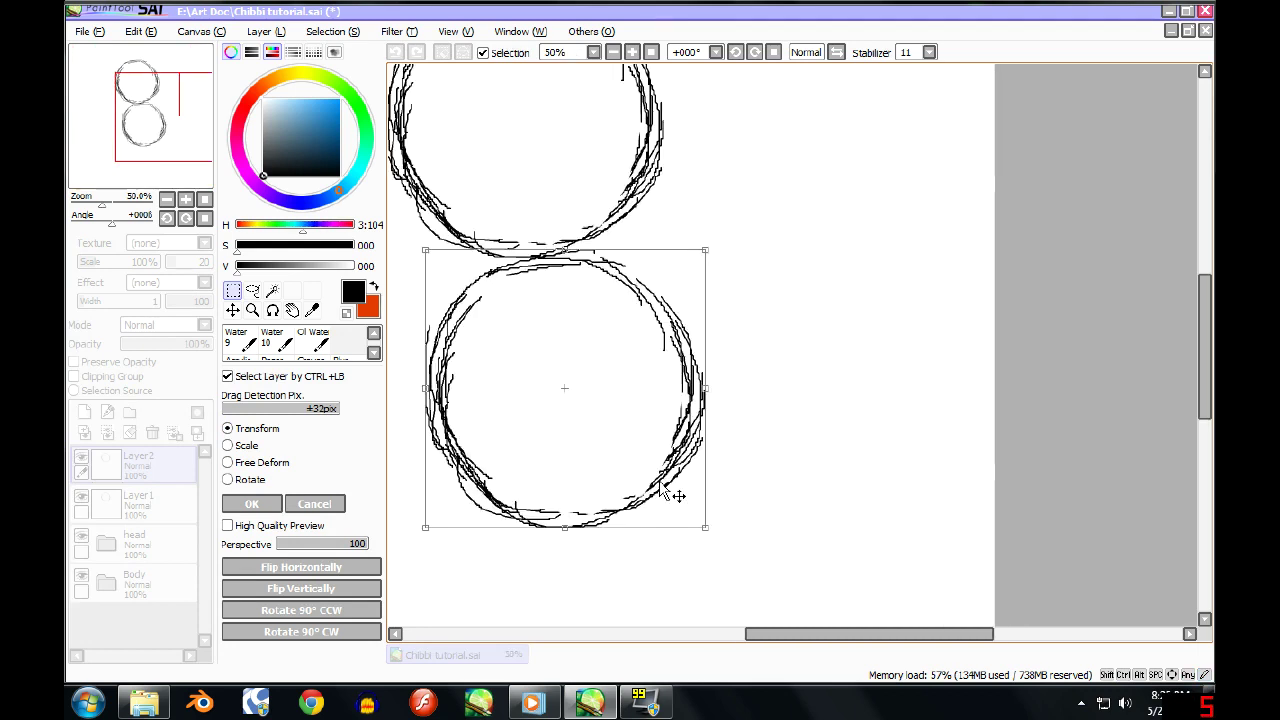
pyautogui.scroll(-2, 679, 380)
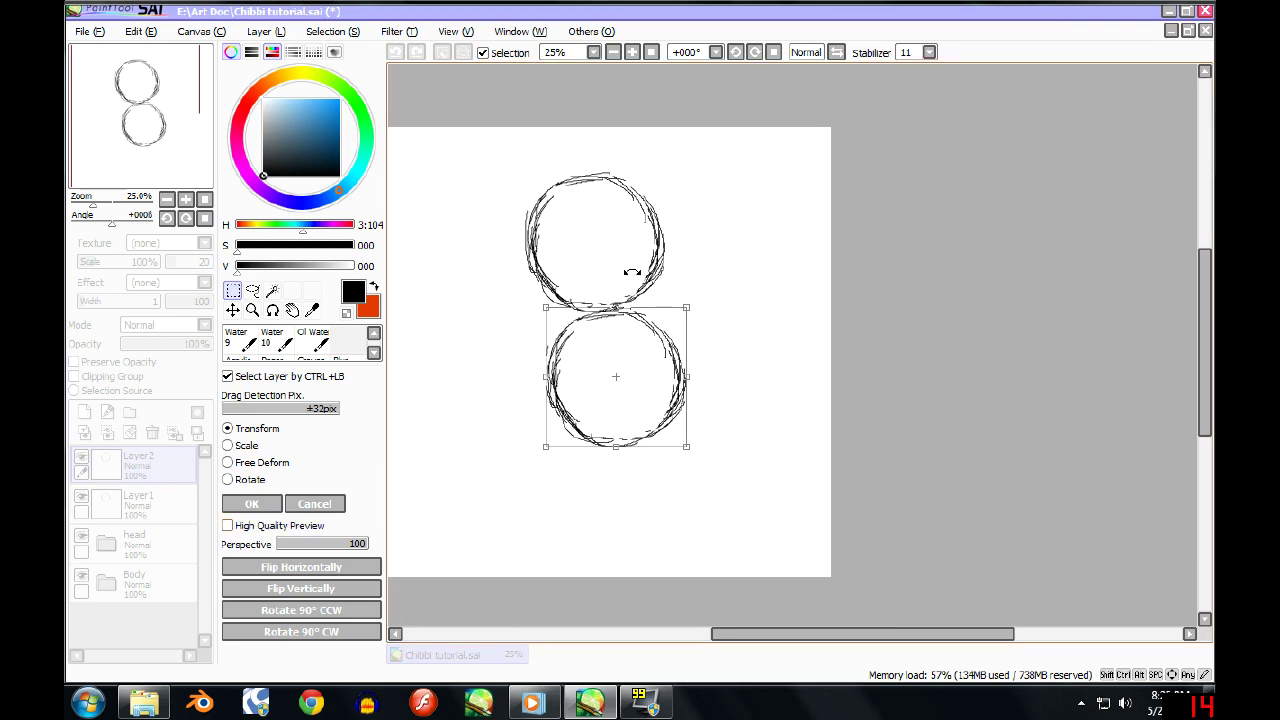
pyautogui.click(256, 507)
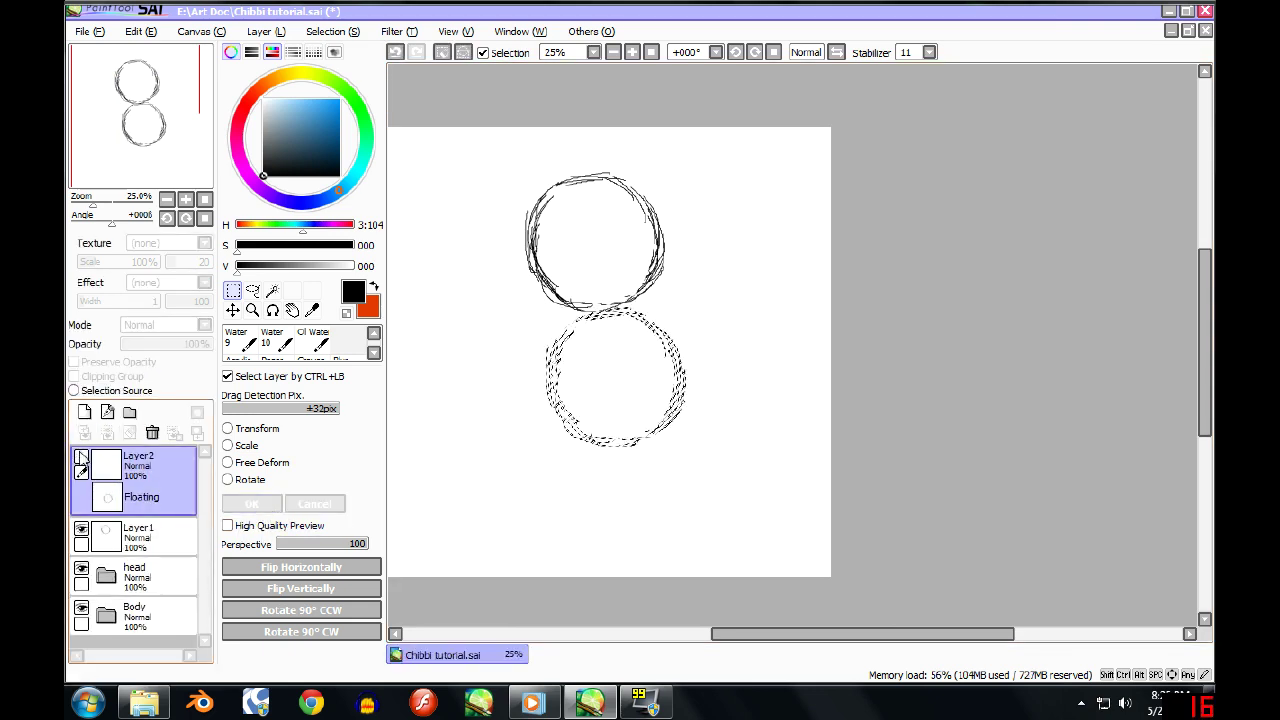
# Rename the copied circle's layer as Body 1 and hide it.
pyautogui.doubleClick(145, 463)
pyautogui.write('Body 1')
pyautogui.press('Return')
# Sketch a slightly pointed chin with overlapping pencil strokes along the bottom of the head circle on Layer1.
pyautogui.click(138, 500)
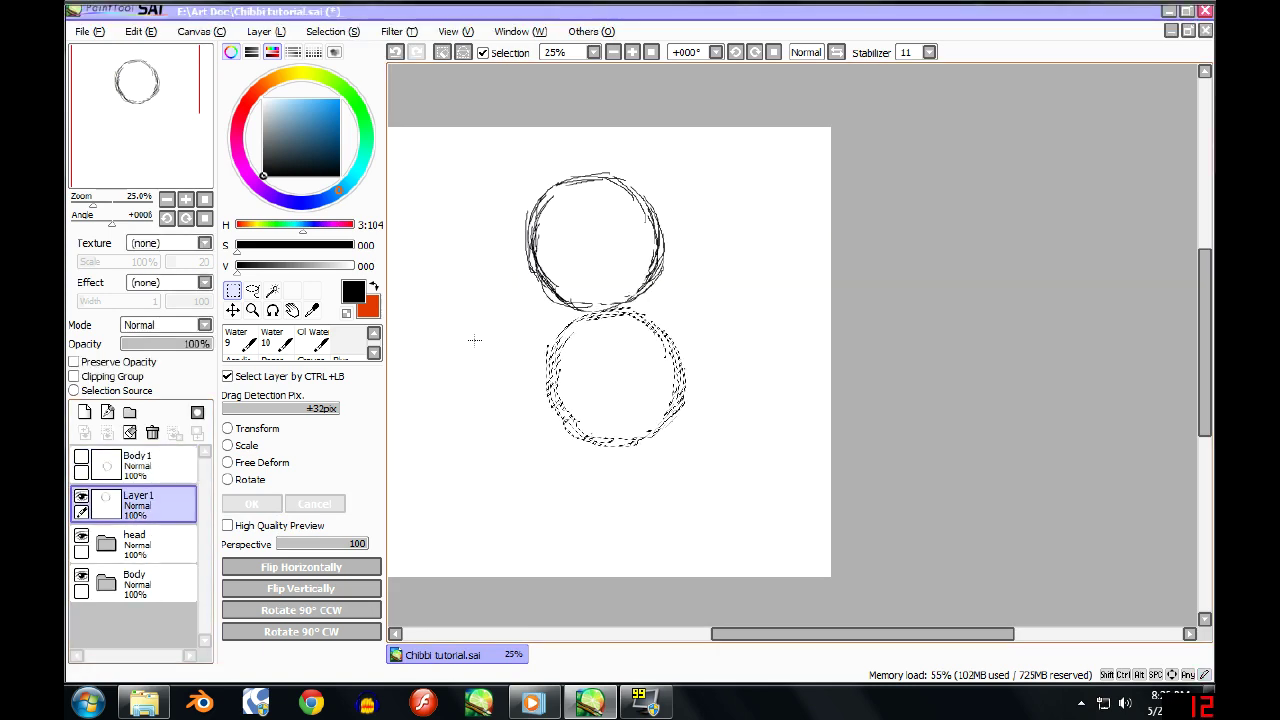
pyautogui.scroll(2, 606, 220)
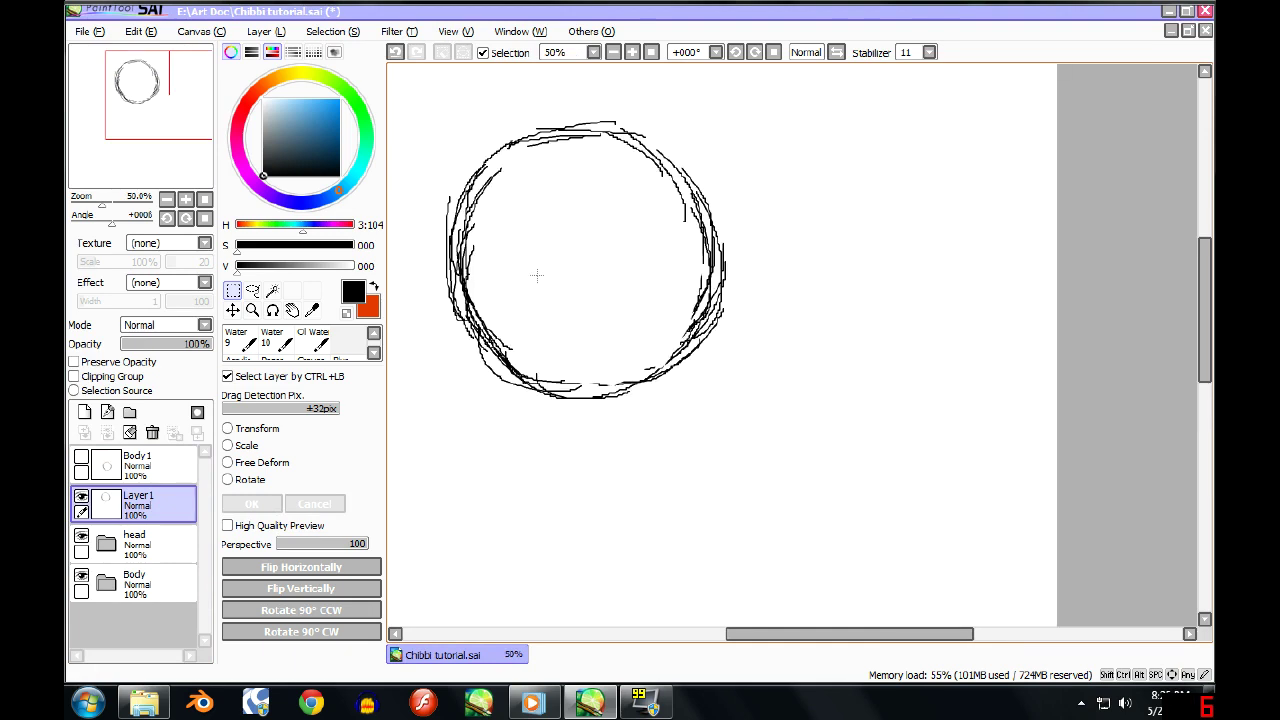
pyautogui.scroll(1, 537, 276)
pyautogui.press('n')
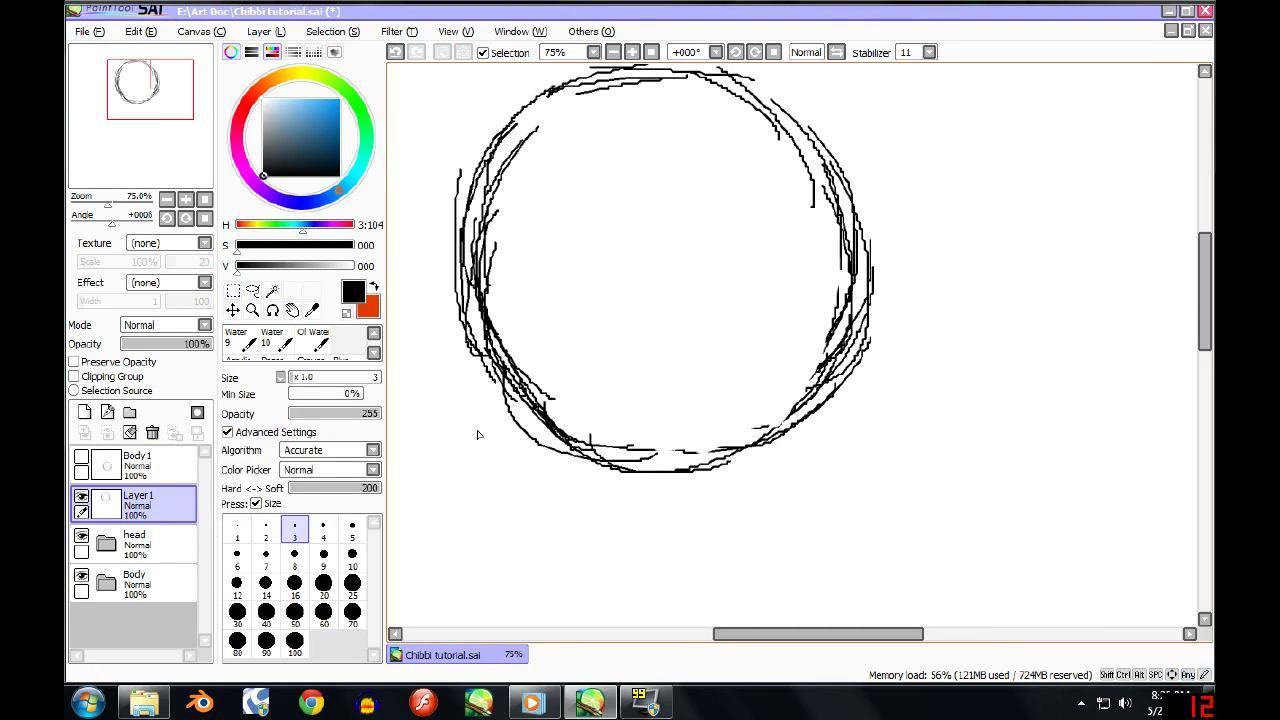
pyautogui.moveTo(503, 366); pyautogui.dragTo(535, 420)
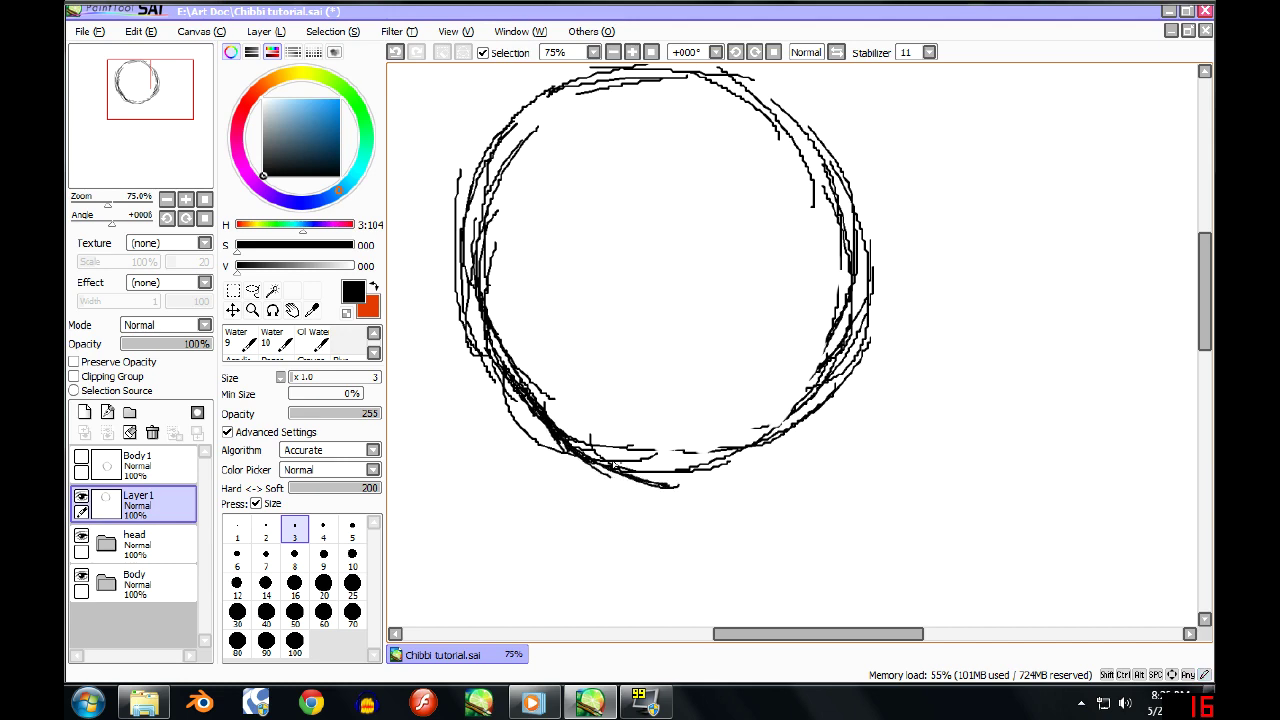
pyautogui.moveTo(636, 481)
pyautogui.mouseDown()
pyautogui.moveTo(687, 487)
pyautogui.moveTo(804, 429)
pyautogui.mouseUp()
pyautogui.moveTo(790, 443); pyautogui.dragTo(719, 476)
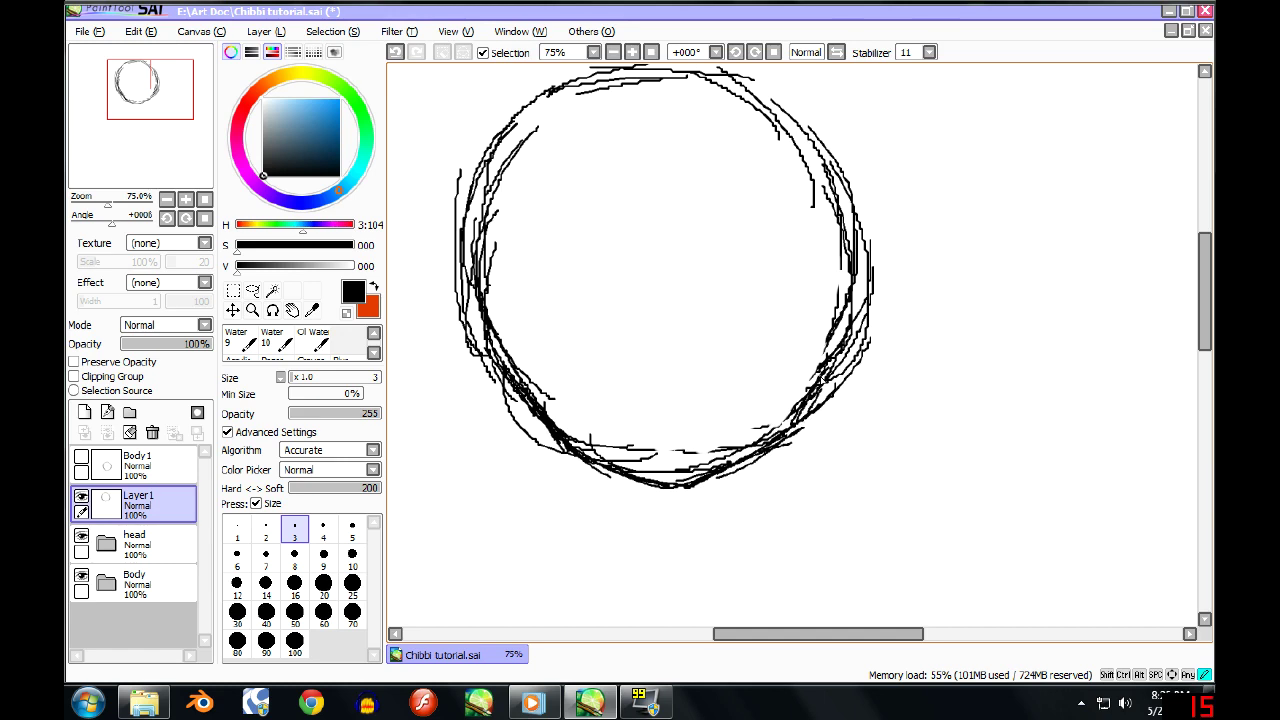
# Erase the old circle strokes just inside the newly sketched chin line.
pyautogui.press('e')
pyautogui.moveTo(605, 452)
pyautogui.mouseDown()
pyautogui.moveTo(675, 456)
pyautogui.moveTo(637, 455)
pyautogui.moveTo(701, 451)
pyautogui.moveTo(745, 423)
pyautogui.moveTo(699, 453)
pyautogui.moveTo(783, 405)
pyautogui.moveTo(721, 454)
pyautogui.moveTo(657, 466)
pyautogui.moveTo(726, 452)
pyautogui.moveTo(806, 386)
pyautogui.mouseUp()
pyautogui.scroll(-3, 754, 361)
pyautogui.press('b')
pyautogui.scroll(2, 708, 382)
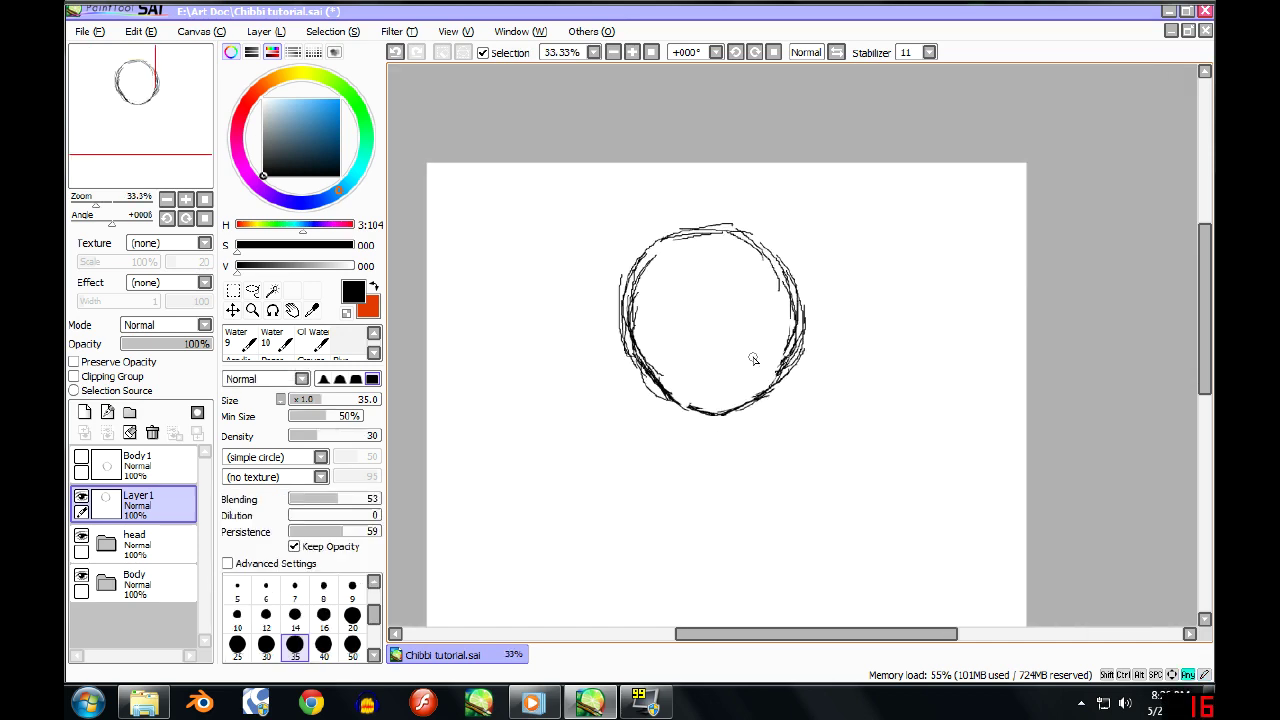
# Reinforce the jawline on both sides of the chin and erase the stray strokes outside the lower left jaw.
pyautogui.press('a')
pyautogui.moveTo(664, 422); pyautogui.dragTo(712, 440)
pyautogui.moveTo(850, 392); pyautogui.dragTo(880, 362)
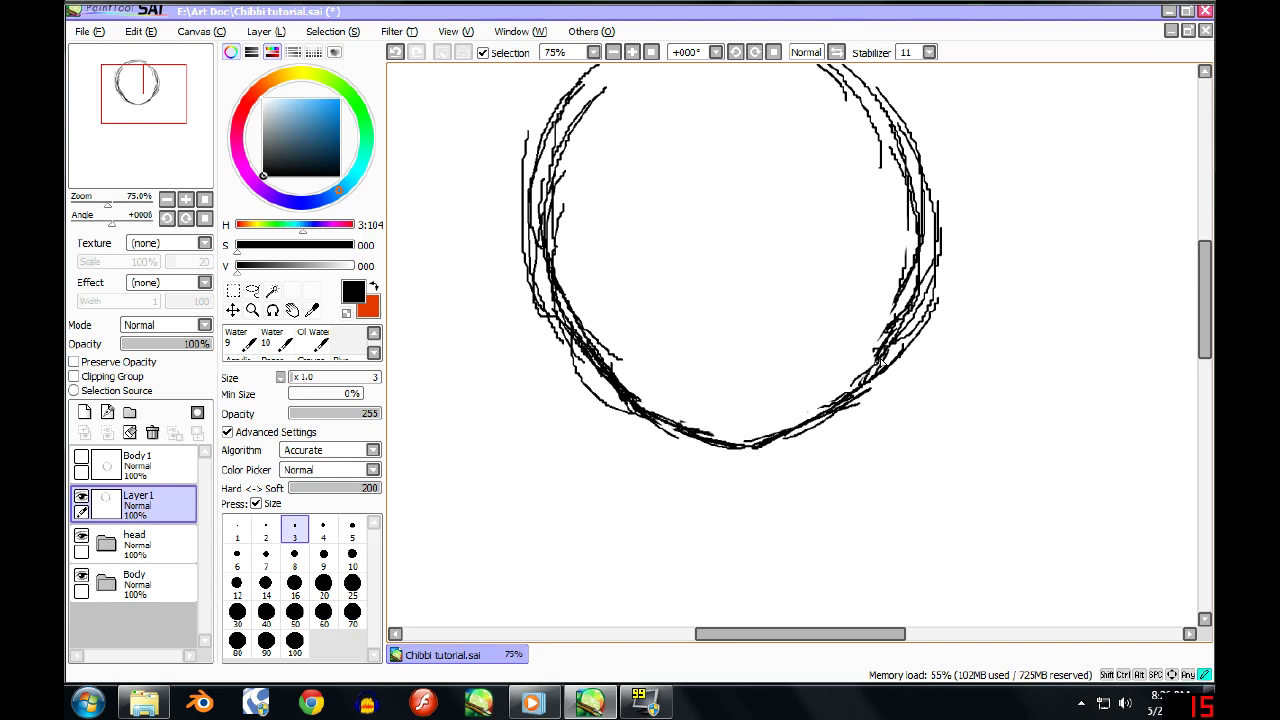
pyautogui.press('e')
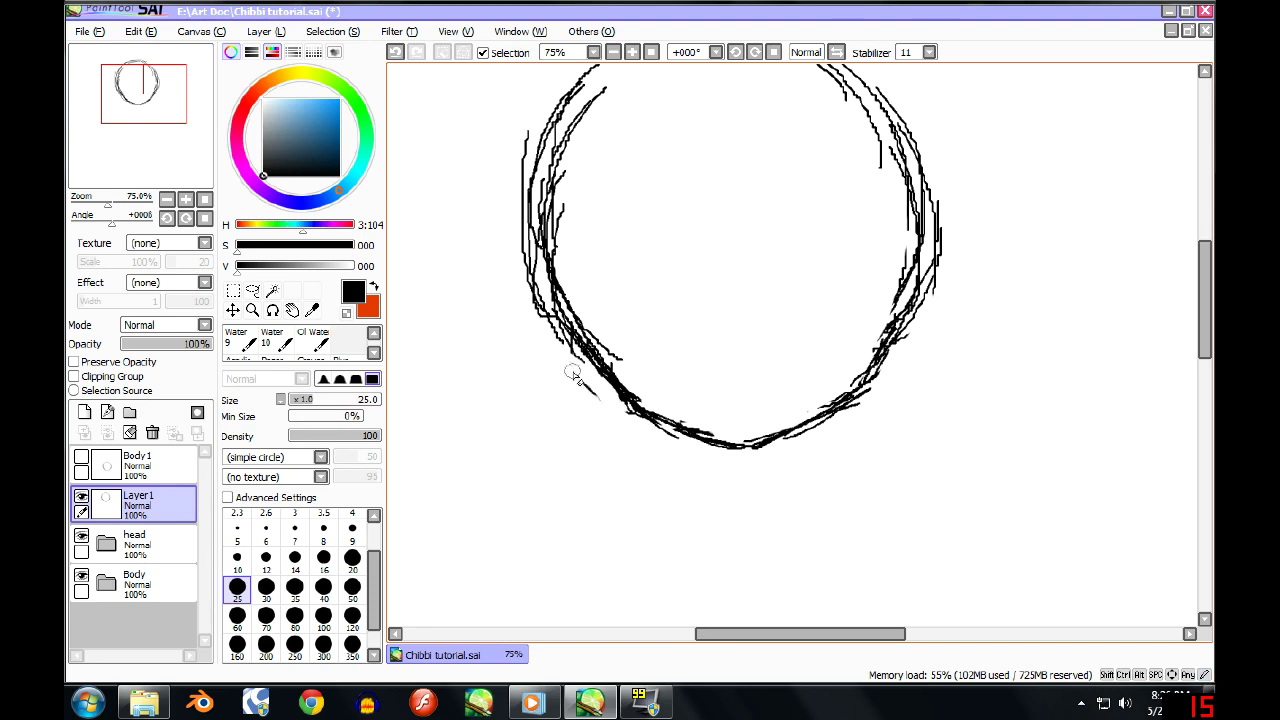
pyautogui.scroll(-4, 750, 370)
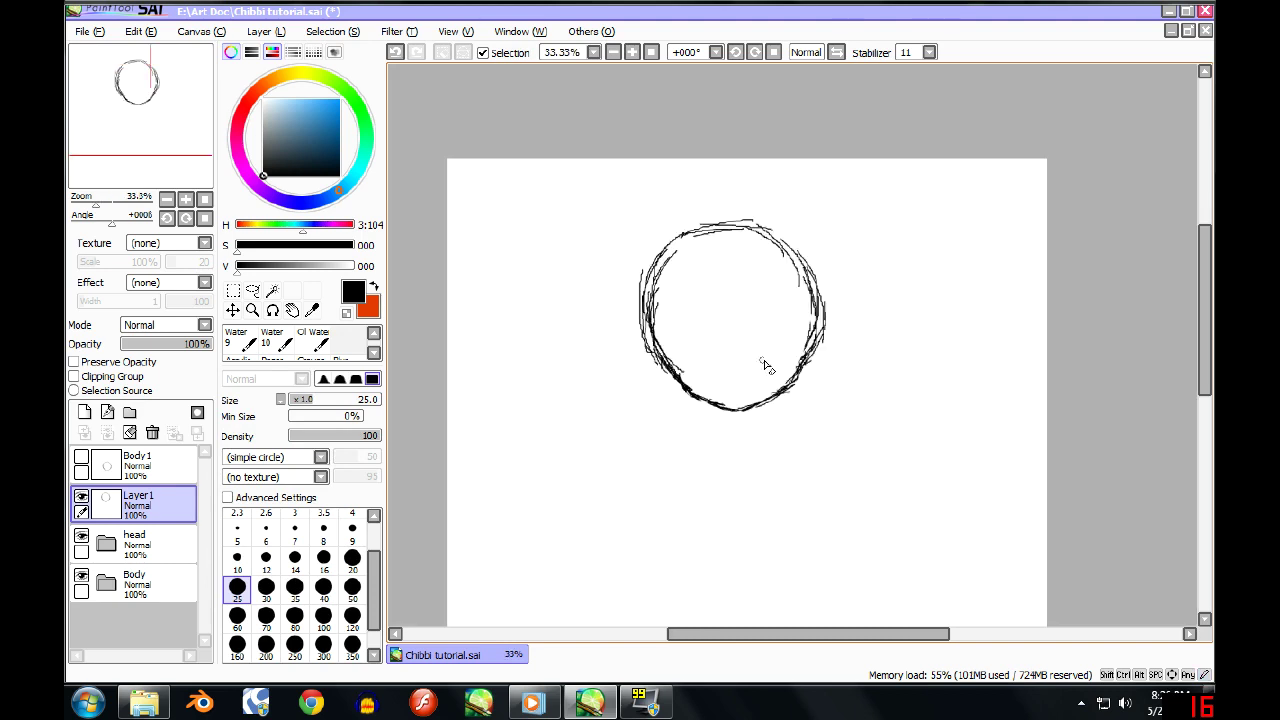
pyautogui.scroll(1, 763, 363)
pyautogui.scroll(1, 726, 357)
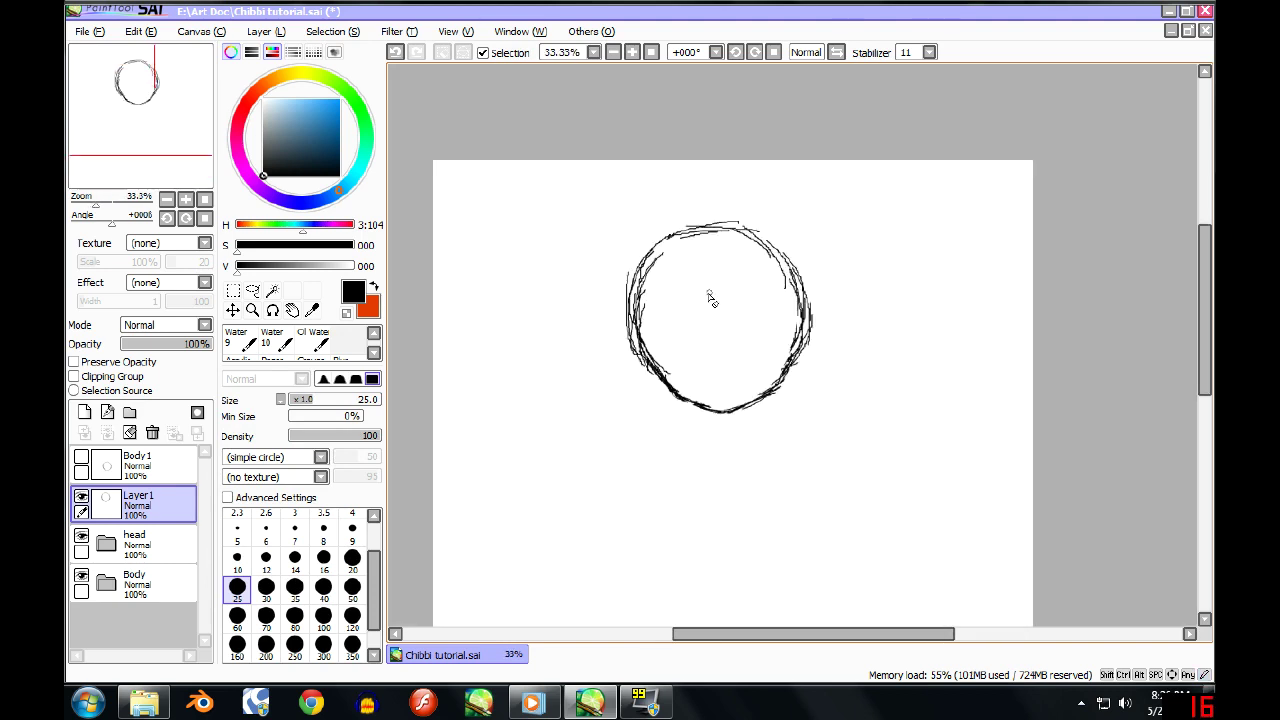
pyautogui.scroll(2, 710, 300)
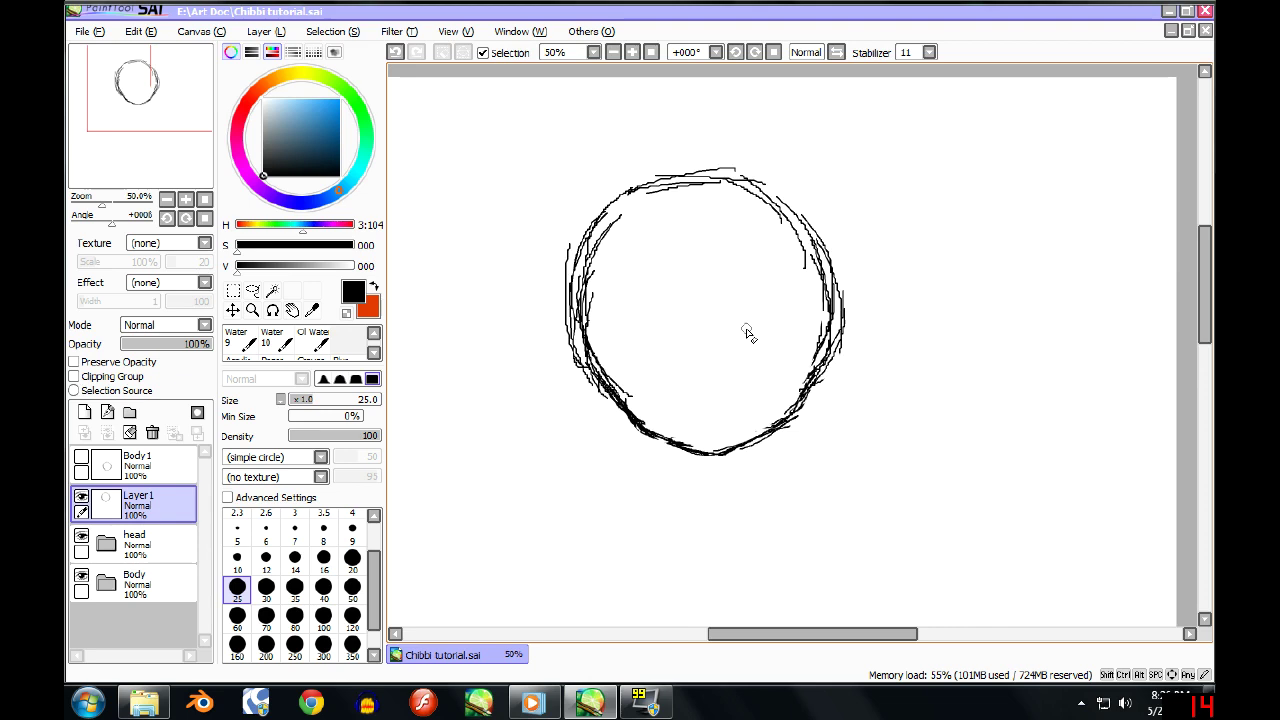
# Add a new layer above Layer1 and draw a gently curved horizontal guideline across the lower part of the head, undoing unsatisfactory strokes.
pyautogui.click(84, 412)
pyautogui.press('n')
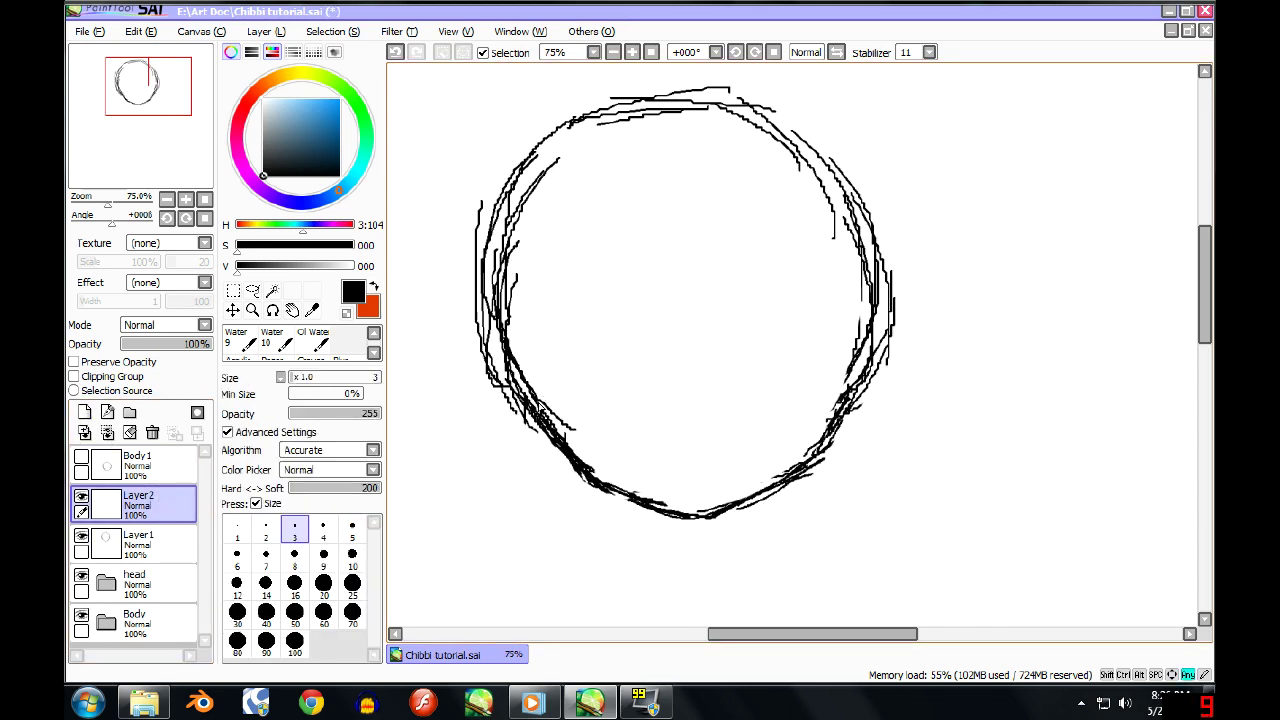
pyautogui.moveTo(458, 338); pyautogui.dragTo(960, 320)
pyautogui.hotkey('ctrl', 'z')
pyautogui.moveTo(472, 390); pyautogui.dragTo(966, 272)
pyautogui.hotkey('ctrl', 'z')
pyautogui.moveTo(482, 398); pyautogui.dragTo(1010, 333)
# Draw a second horizontal guideline just above the chin, redoing strokes as needed, to mark the bottom of the eyes.
pyautogui.moveTo(488, 462); pyautogui.dragTo(1006, 403)
pyautogui.hotkey('ctrl', 'z')
pyautogui.moveTo(480, 466)
pyautogui.mouseDown()
pyautogui.moveTo(993, 404)
pyautogui.moveTo(593, 458)
pyautogui.mouseUp()
pyautogui.hotkey('ctrl', 'z')
pyautogui.moveTo(467, 456); pyautogui.dragTo(890, 448)
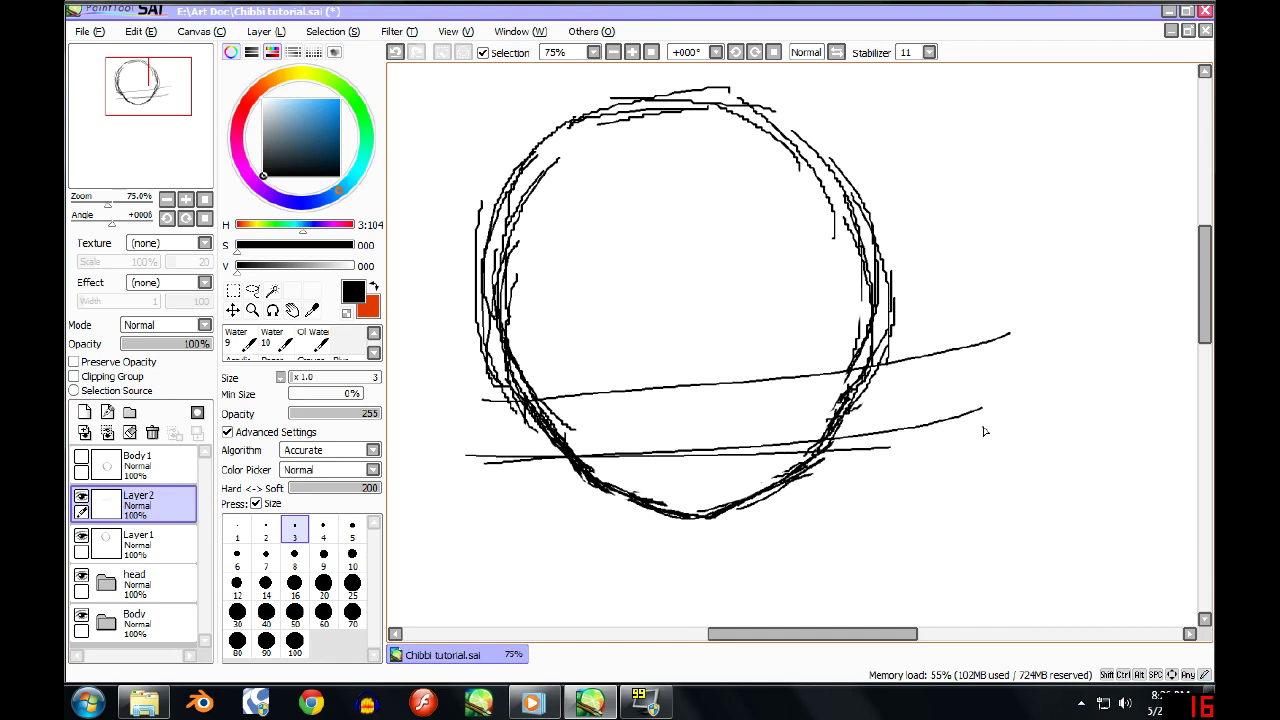
# Draw a curved vertical centre line with overlapping strokes from the left part of the forehead down past the chin, undoing failed tries.
pyautogui.scroll(-1, 706, 306)
pyautogui.moveTo(650, 234); pyautogui.dragTo(724, 532)
pyautogui.hotkey('ctrl', 'z')
pyautogui.moveTo(640, 172); pyautogui.dragTo(722, 490)
pyautogui.hotkey('ctrl', 'z')
pyautogui.moveTo(645, 203); pyautogui.dragTo(714, 450)
pyautogui.hotkey('ctrl', 'z')
pyautogui.moveTo(638, 218); pyautogui.dragTo(709, 460)
pyautogui.moveTo(647, 321); pyautogui.dragTo(681, 417)
pyautogui.moveTo(718, 477); pyautogui.dragTo(730, 494)
pyautogui.moveTo(640, 241)
pyautogui.mouseDown()
pyautogui.moveTo(645, 326)
pyautogui.moveTo(673, 418)
pyautogui.moveTo(700, 444)
pyautogui.mouseUp()
pyautogui.scroll(-1, 719, 391)
pyautogui.scroll(-1, 718, 396)
pyautogui.scroll(2, 700, 385)
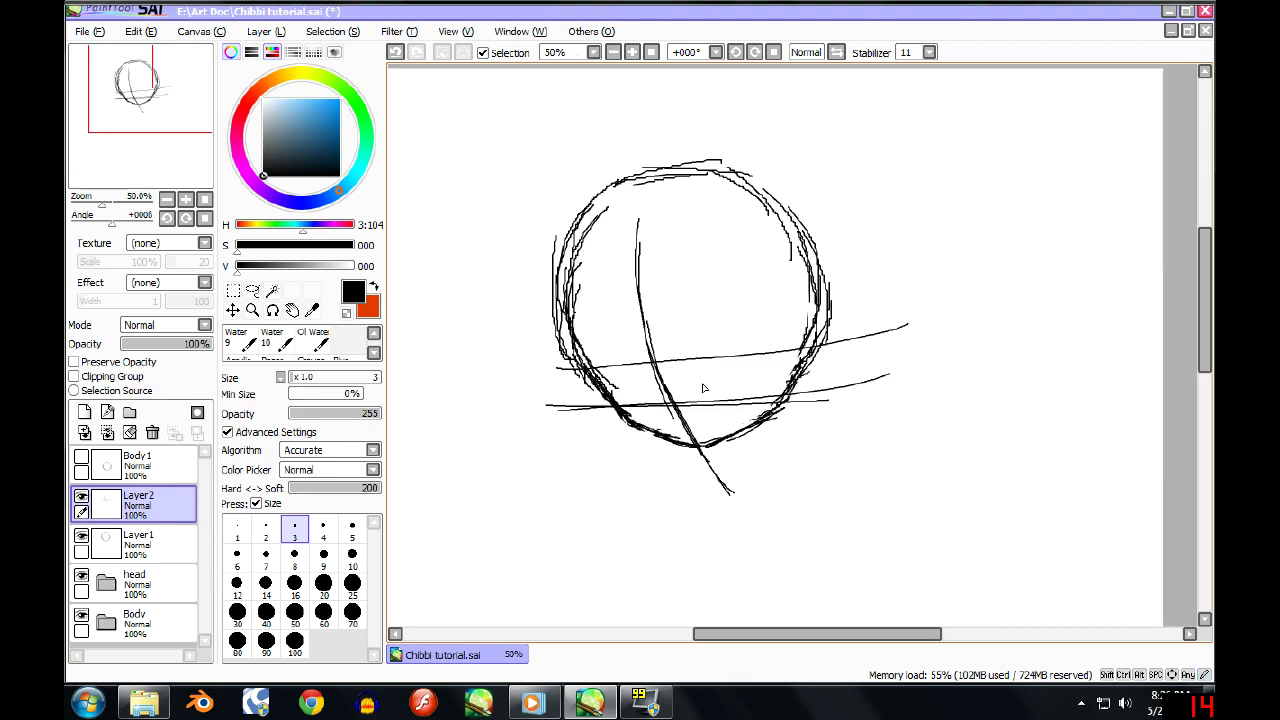
pyautogui.moveTo(601, 150)
pyautogui.mouseDown()
pyautogui.moveTo(604, 274)
pyautogui.moveTo(637, 374)
pyautogui.mouseUp()
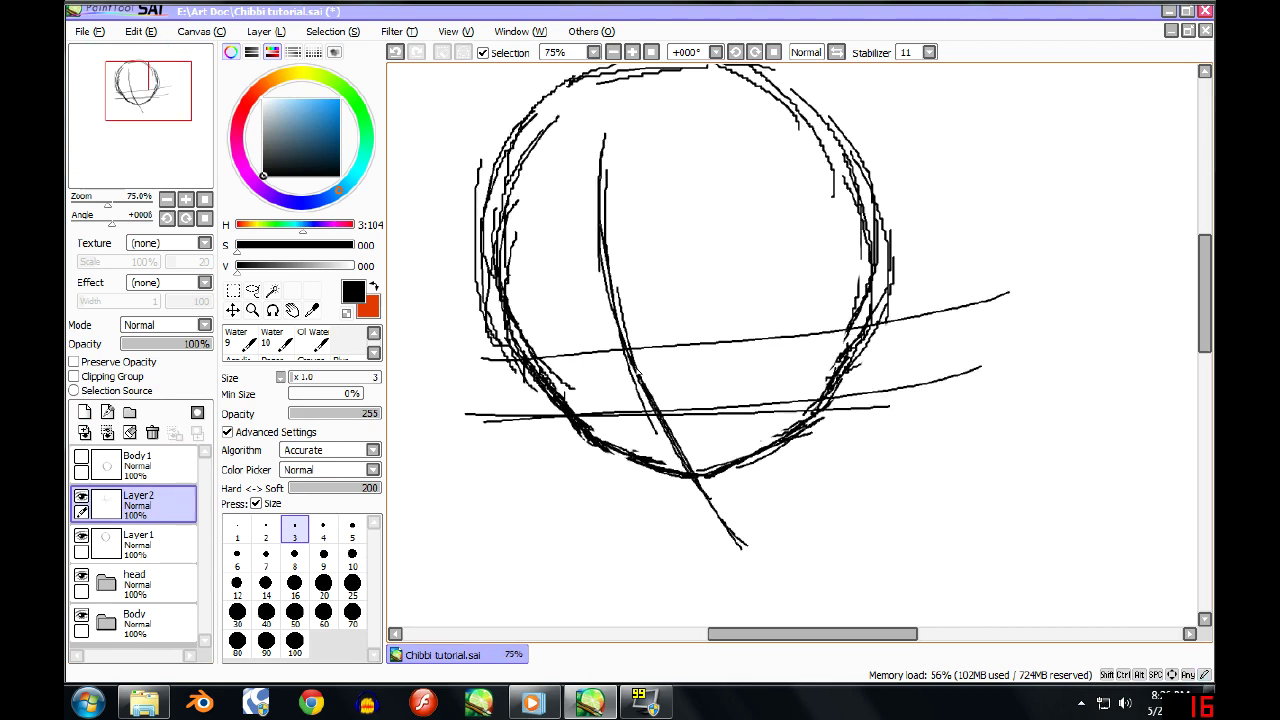
# Reinforce the upper eye guideline with extra strokes, undo the last one, and save the file.
pyautogui.moveTo(430, 354)
pyautogui.mouseDown()
pyautogui.moveTo(810, 335)
pyautogui.moveTo(956, 290)
pyautogui.mouseUp()
pyautogui.moveTo(788, 320); pyautogui.dragTo(935, 300)
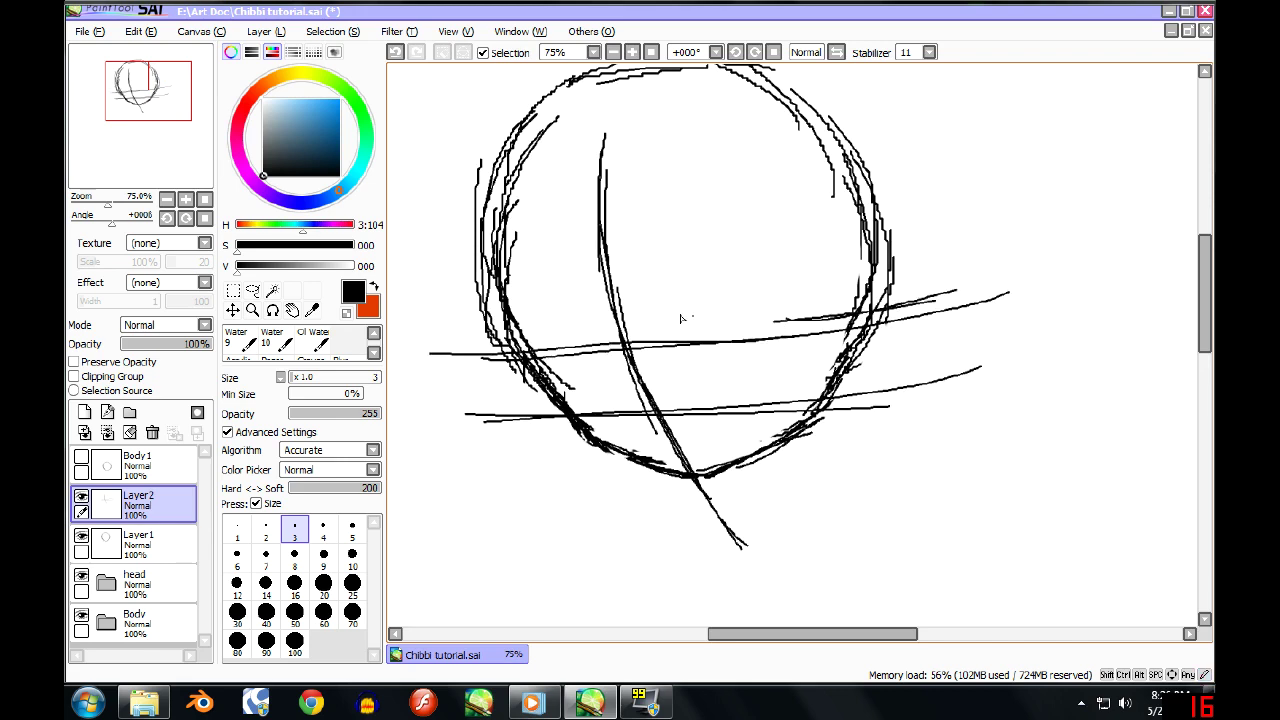
pyautogui.hotkey('ctrl', 'z')
pyautogui.press('e')
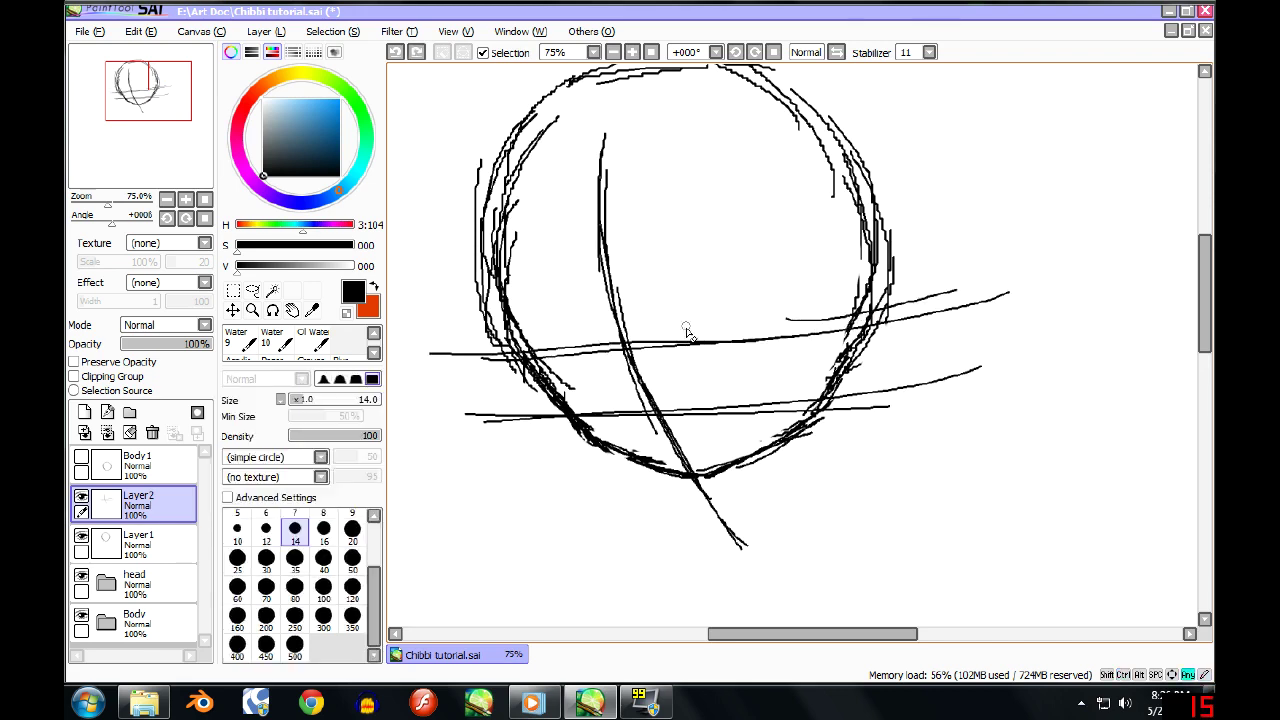
pyautogui.hotkey('ctrl', 's')
# Add a new layer directly above Layer1 and sketch two oval eyes between the guidelines, one on each side of the centre line.
pyautogui.click(143, 530)
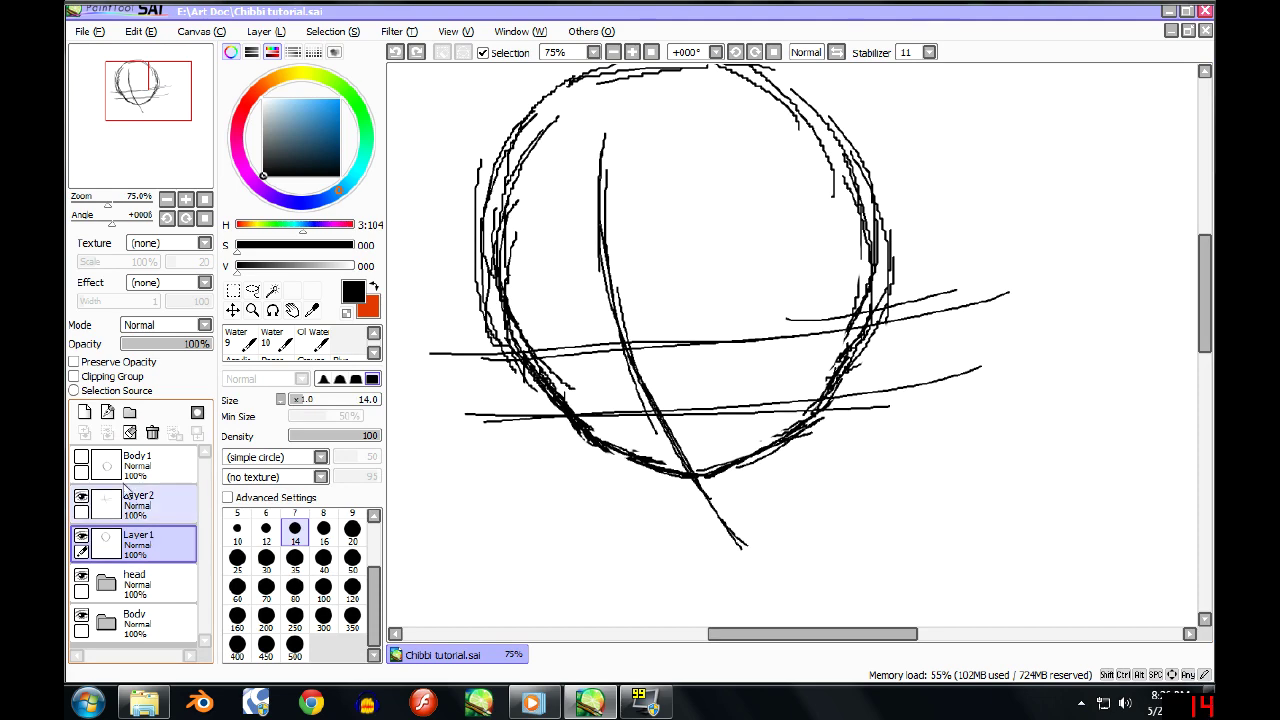
pyautogui.click(88, 420)
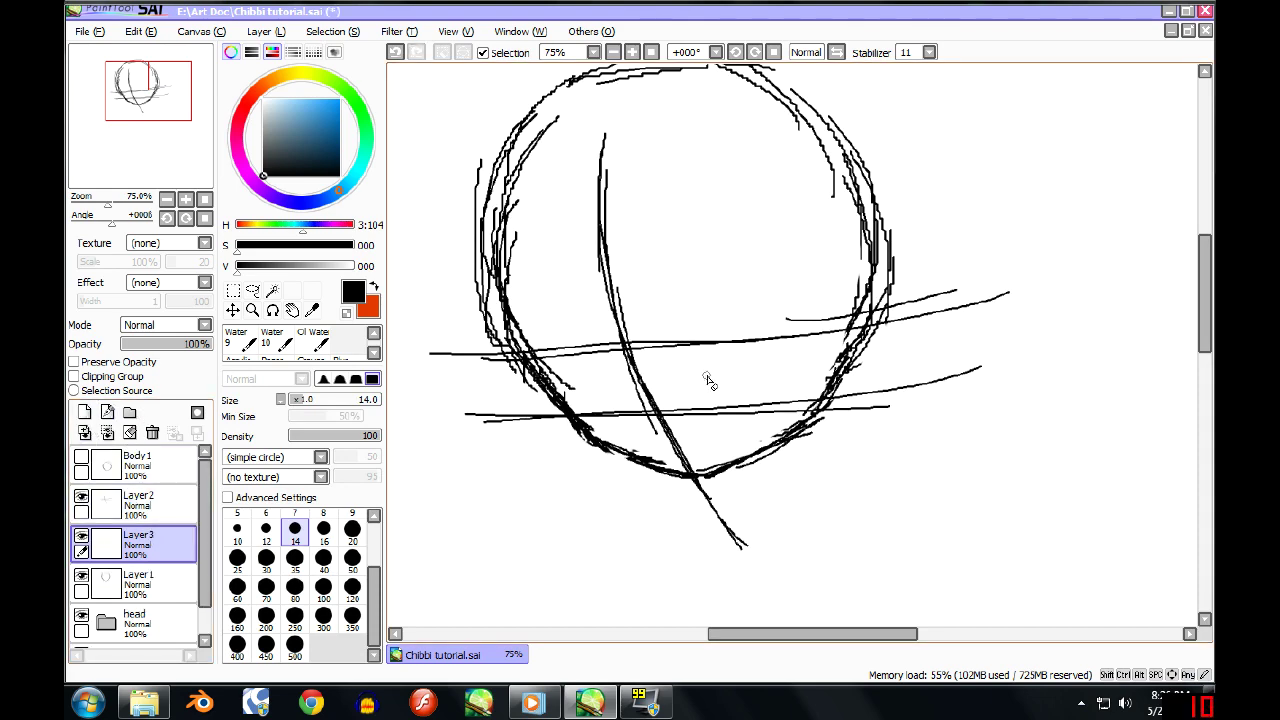
pyautogui.scroll(2, 700, 380)
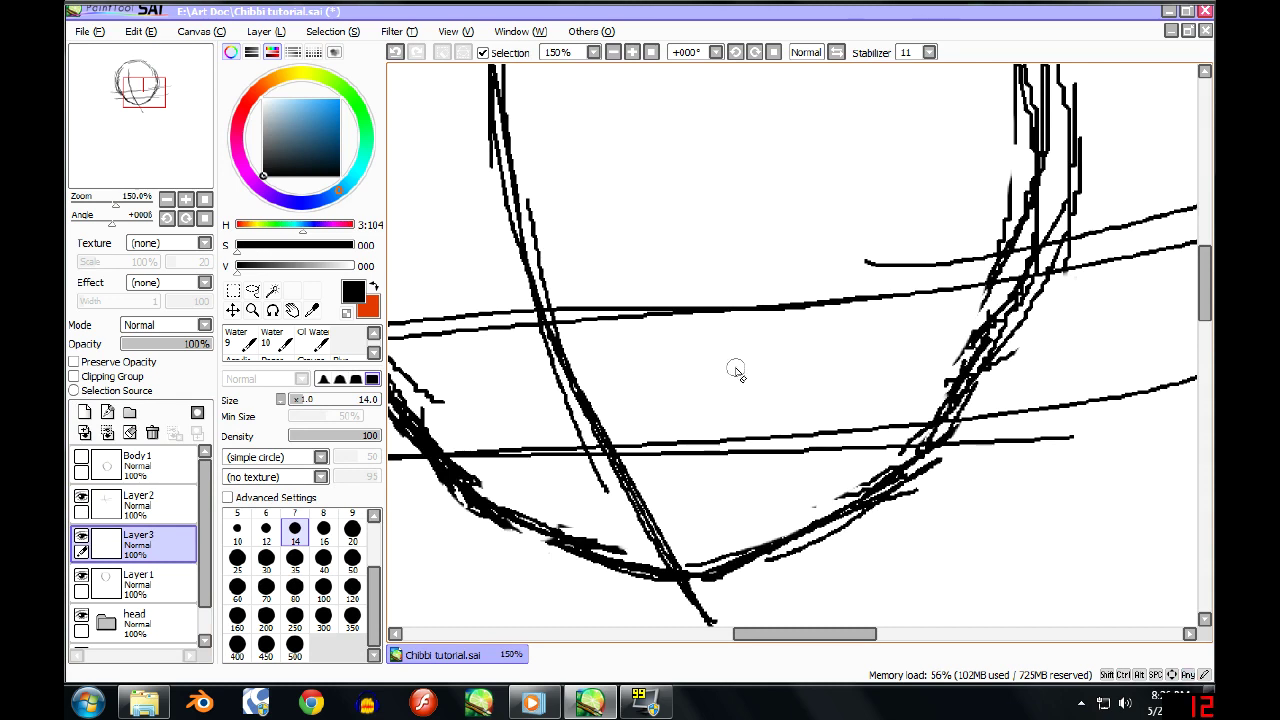
pyautogui.press('n')
pyautogui.moveTo(690, 318)
pyautogui.mouseDown()
pyautogui.moveTo(705, 420)
pyautogui.moveTo(722, 434)
pyautogui.moveTo(762, 443)
pyautogui.moveTo(790, 398)
pyautogui.moveTo(786, 330)
pyautogui.moveTo(750, 300)
pyautogui.moveTo(686, 334)
pyautogui.moveTo(690, 398)
pyautogui.mouseUp()
pyautogui.scroll(-4, 711, 340)
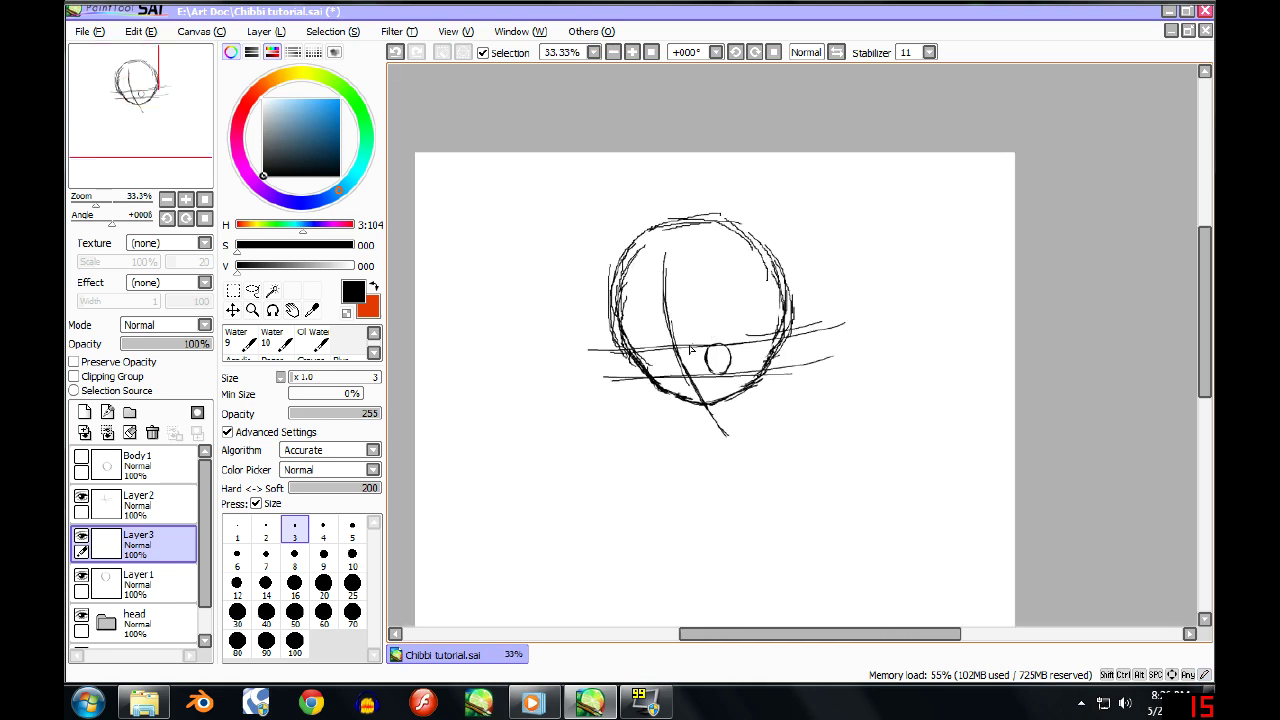
pyautogui.scroll(3, 690, 348)
pyautogui.moveTo(622, 322)
pyautogui.mouseDown()
pyautogui.moveTo(634, 369)
pyautogui.moveTo(620, 327)
pyautogui.moveTo(641, 392)
pyautogui.moveTo(626, 361)
pyautogui.moveTo(651, 377)
pyautogui.moveTo(665, 414)
pyautogui.moveTo(679, 365)
pyautogui.moveTo(651, 324)
pyautogui.mouseUp()
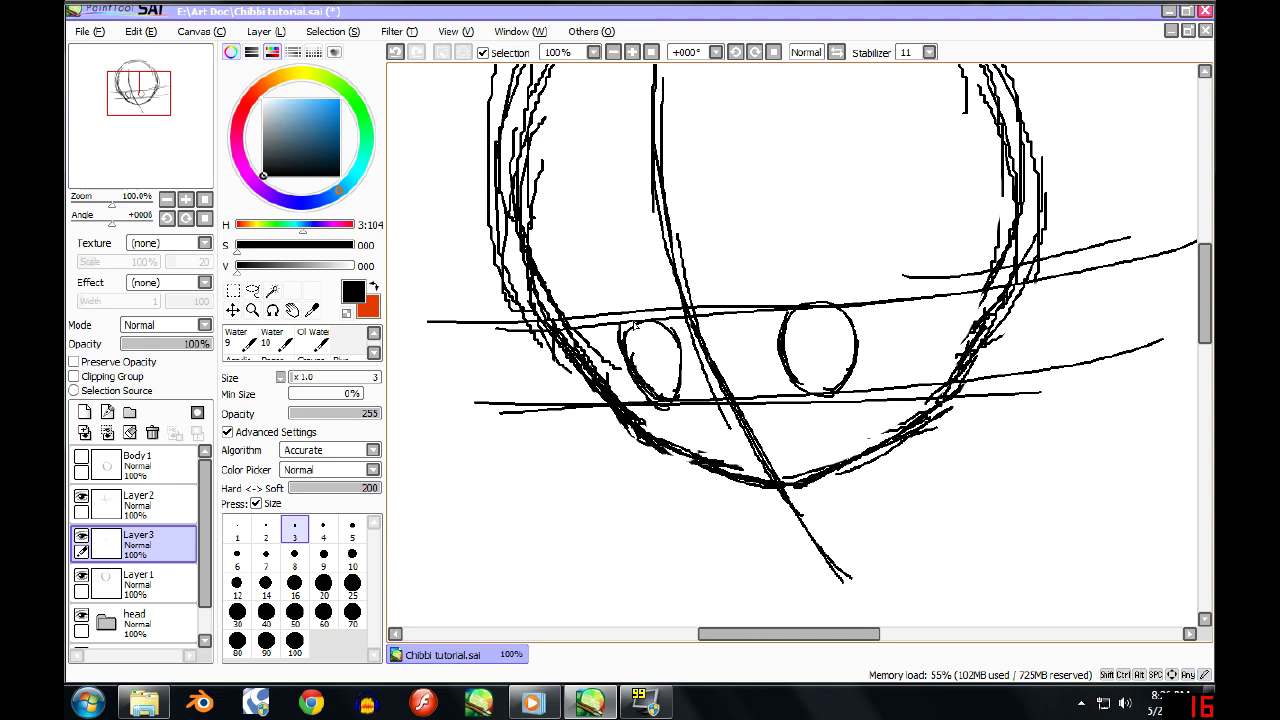
# Erase the rough strokes inside the lower left of the left eye and redraw that part of its outline.
pyautogui.scroll(2, 662, 400)
pyautogui.press('e')
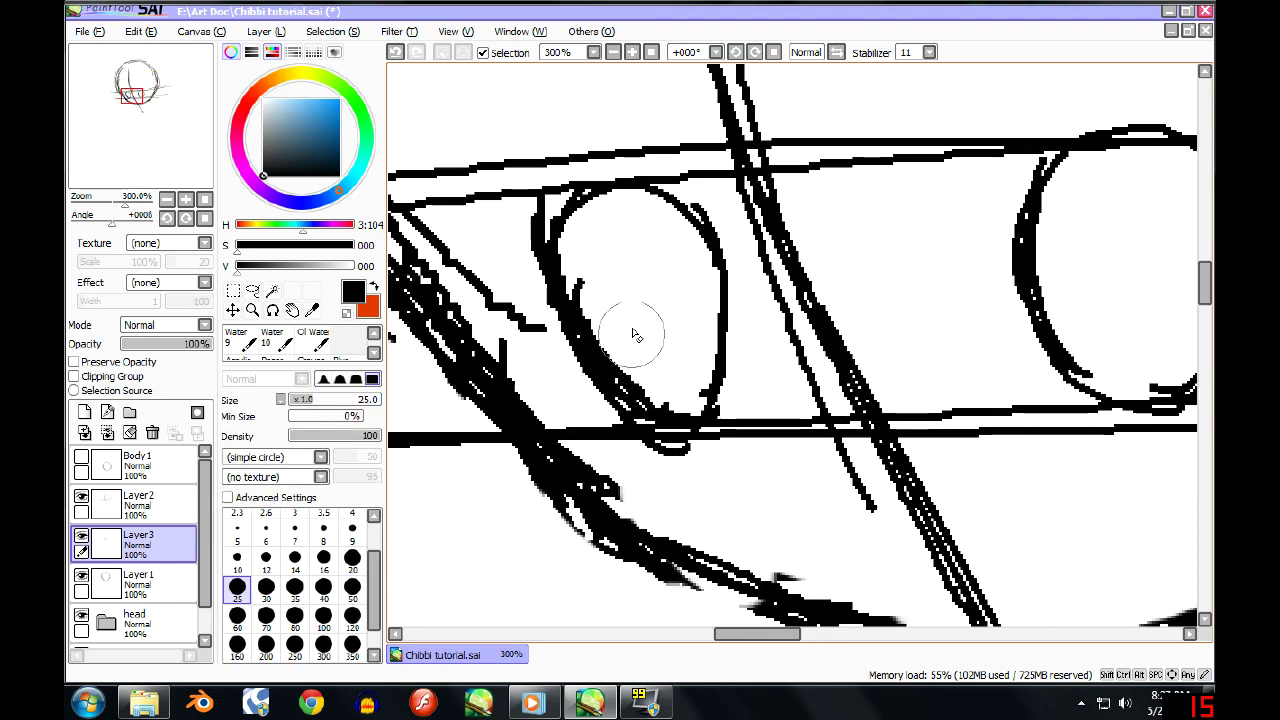
pyautogui.moveTo(637, 360)
pyautogui.mouseDown()
pyautogui.moveTo(672, 377)
pyautogui.moveTo(616, 361)
pyautogui.moveTo(618, 420)
pyautogui.mouseUp()
pyautogui.press('n')
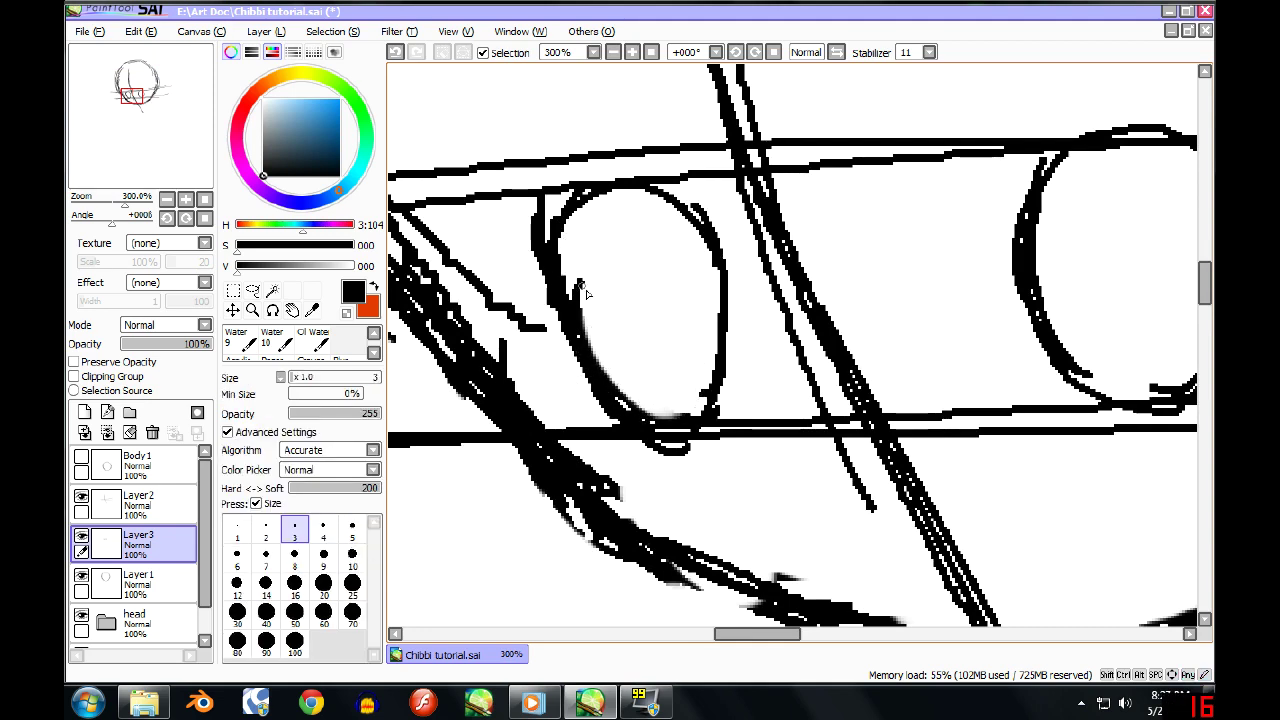
pyautogui.press('e')
pyautogui.moveTo(602, 308)
pyautogui.mouseDown()
pyautogui.moveTo(625, 369)
pyautogui.moveTo(647, 390)
pyautogui.mouseUp()
pyautogui.press('n')
pyautogui.moveTo(568, 322)
pyautogui.mouseDown()
pyautogui.moveTo(595, 392)
pyautogui.moveTo(572, 350)
pyautogui.moveTo(606, 418)
pyautogui.mouseUp()
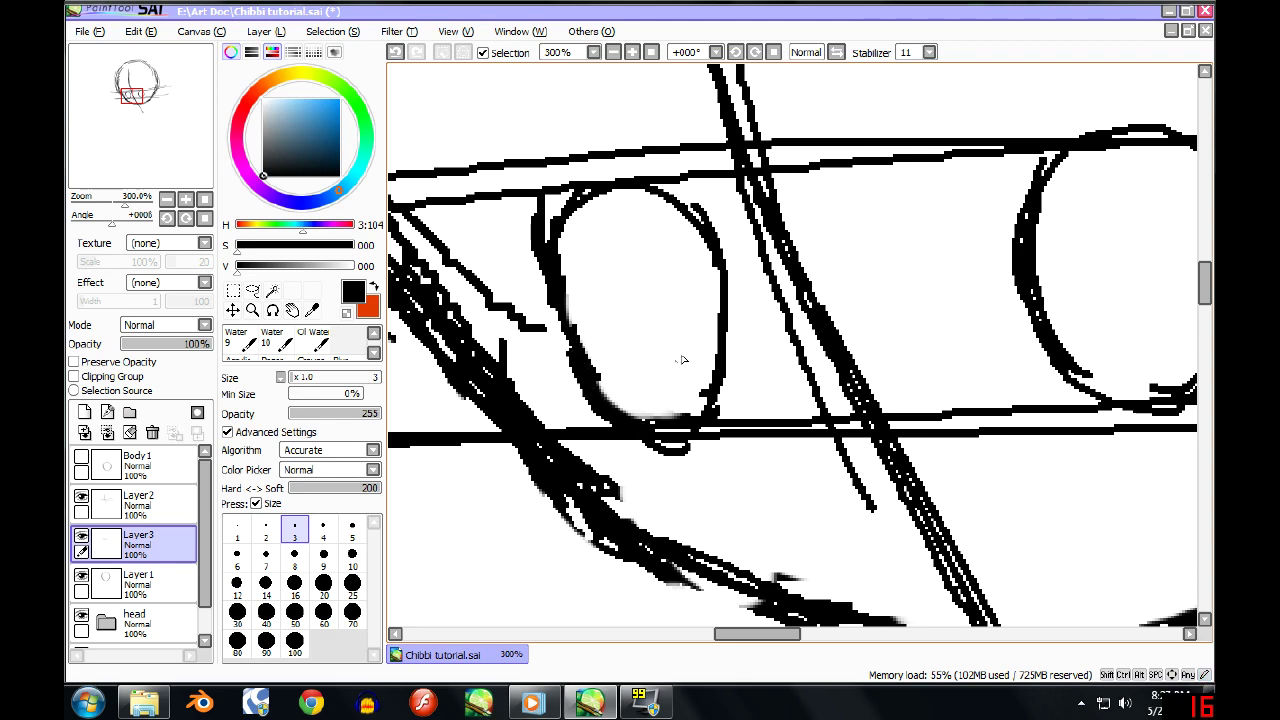
# Thicken the lower left curve of the left eye's outline with the pencil, then switch to the eraser.
pyautogui.scroll(-8, 791, 271)
pyautogui.scroll(8, 791, 287)
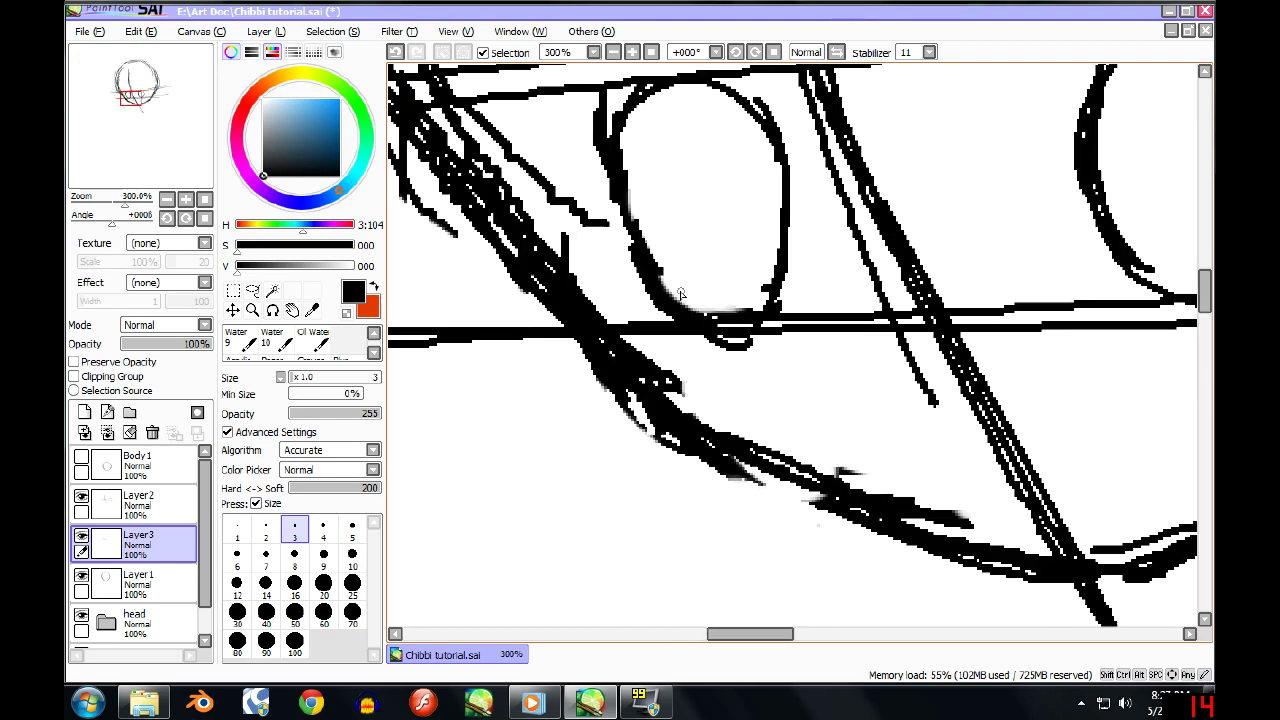
pyautogui.moveTo(660, 277); pyautogui.dragTo(718, 317)
pyautogui.press('e')
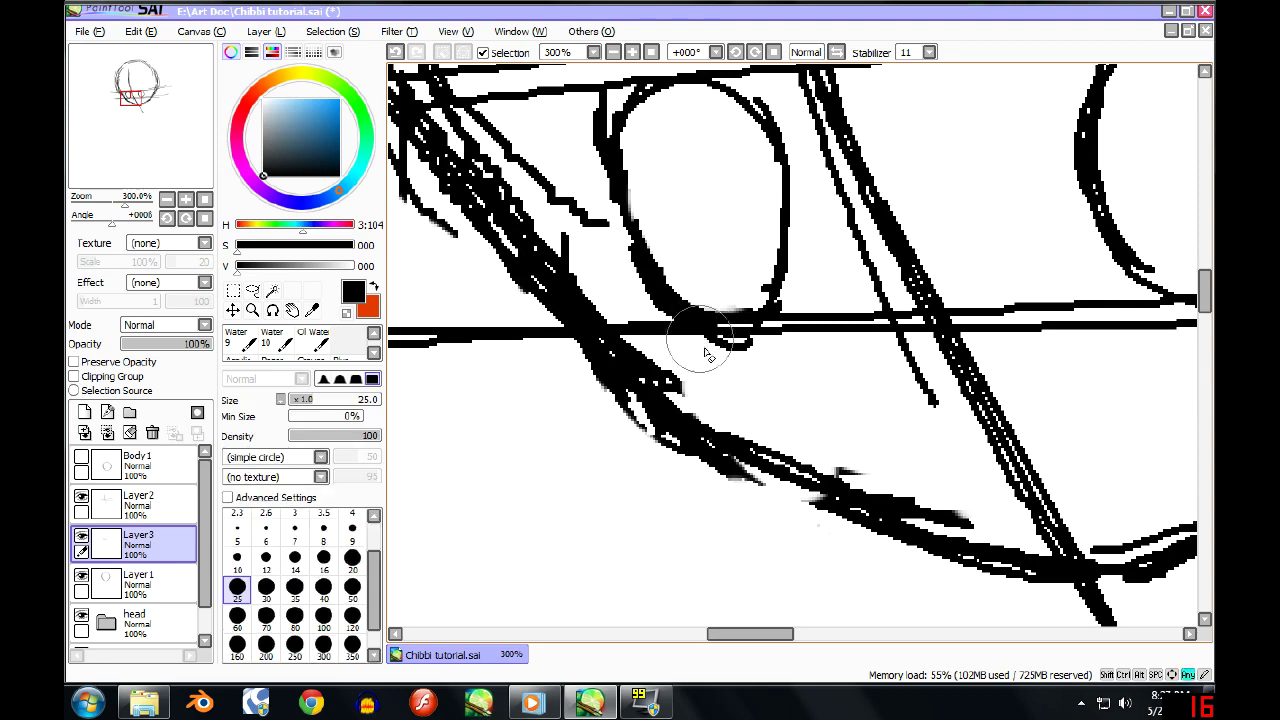
pyautogui.scroll(-4, 617, 286)
pyautogui.scroll(-1, 758, 218)
# Sketch an upper eyelid line with angled corners over the right eye and erase the excess arc above it.
pyautogui.press('space')
pyautogui.moveTo(758, 218); pyautogui.dragTo(689, 246)
pyautogui.scroll(1, 680, 230)
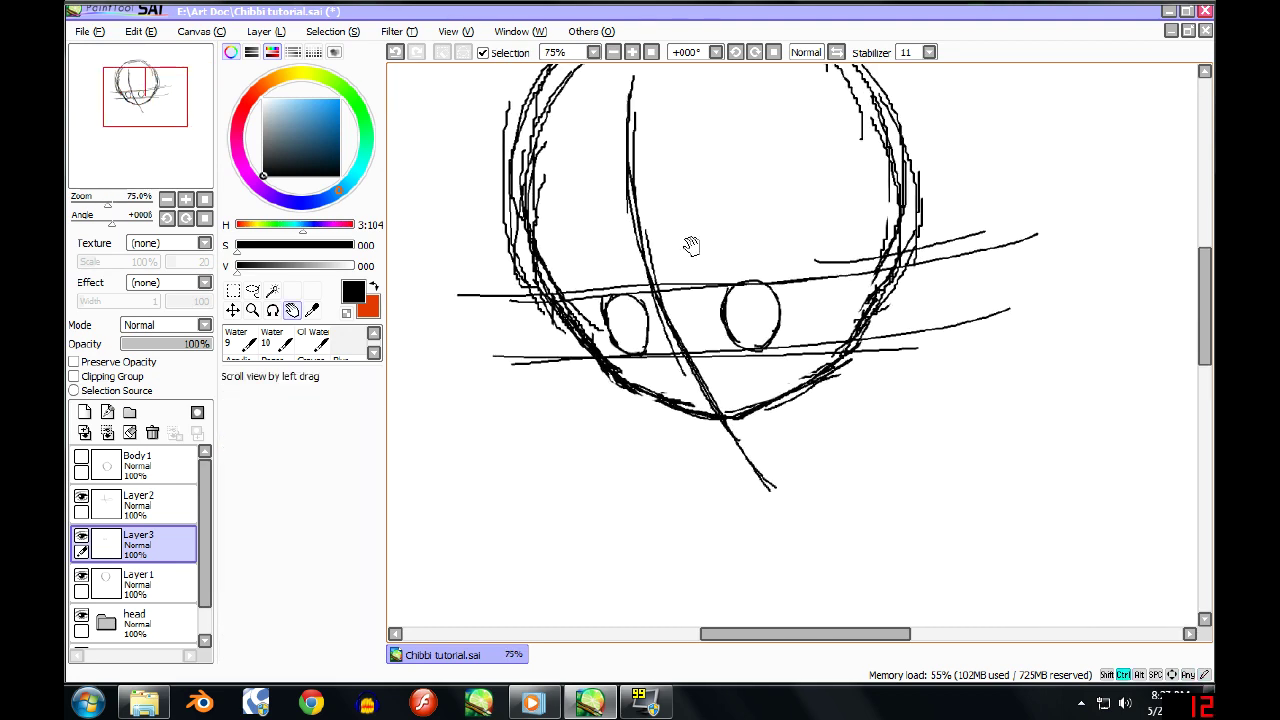
pyautogui.press('n')
pyautogui.scroll(2, 737, 243)
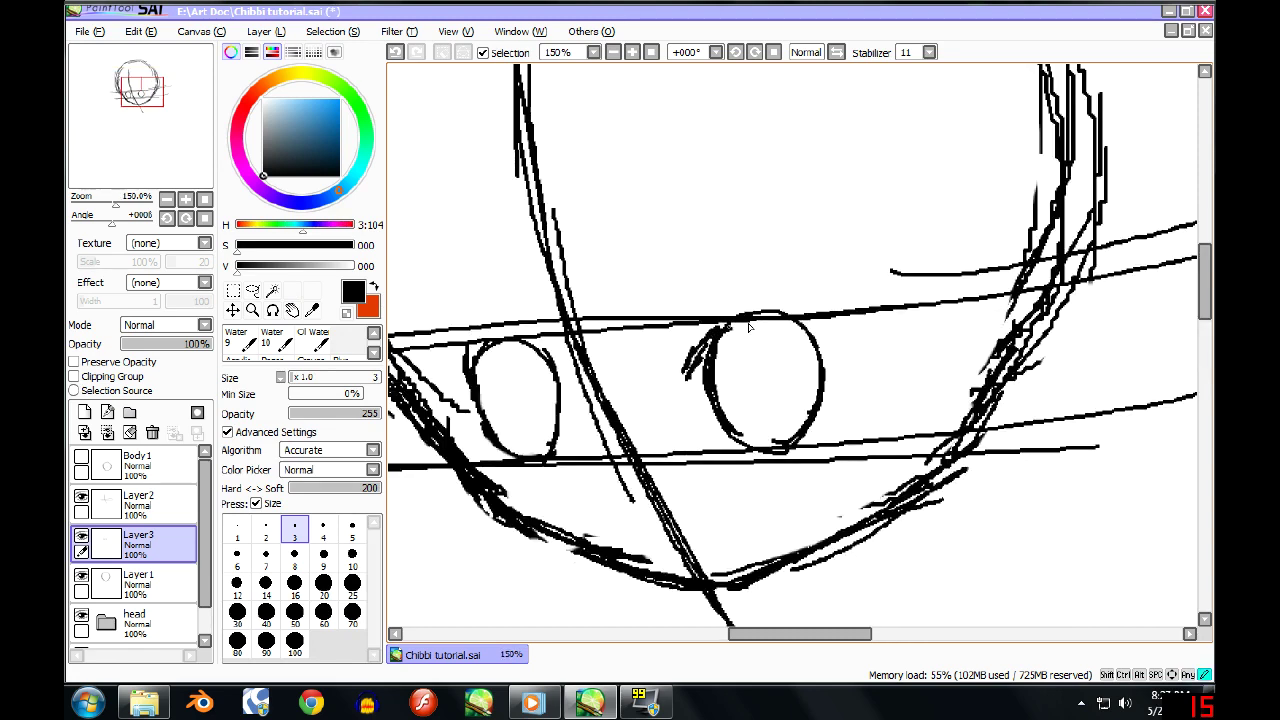
pyautogui.moveTo(783, 324)
pyautogui.mouseDown()
pyautogui.moveTo(823, 333)
pyautogui.moveTo(856, 366)
pyautogui.mouseUp()
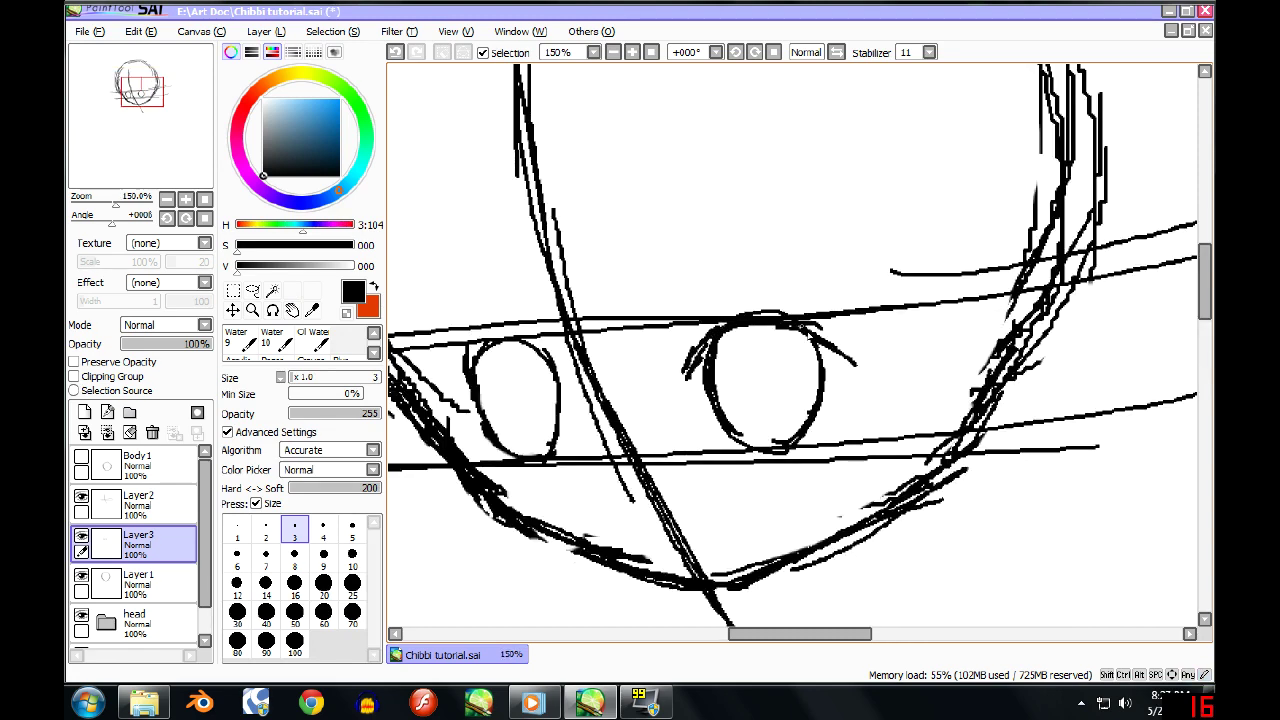
pyautogui.press('e')
pyautogui.moveTo(741, 292); pyautogui.dragTo(798, 307)
# Sketch a matching upper eyelid line with angled corners over the left eye, undoing the last stroke.
pyautogui.press('n')
pyautogui.scroll(-2, 727, 402)
pyautogui.scroll(2, 630, 392)
pyautogui.moveTo(634, 385)
pyautogui.mouseDown()
pyautogui.moveTo(596, 364)
pyautogui.moveTo(525, 380)
pyautogui.moveTo(552, 360)
pyautogui.moveTo(590, 368)
pyautogui.mouseUp()
pyautogui.hotkey('ctrl', 'z')
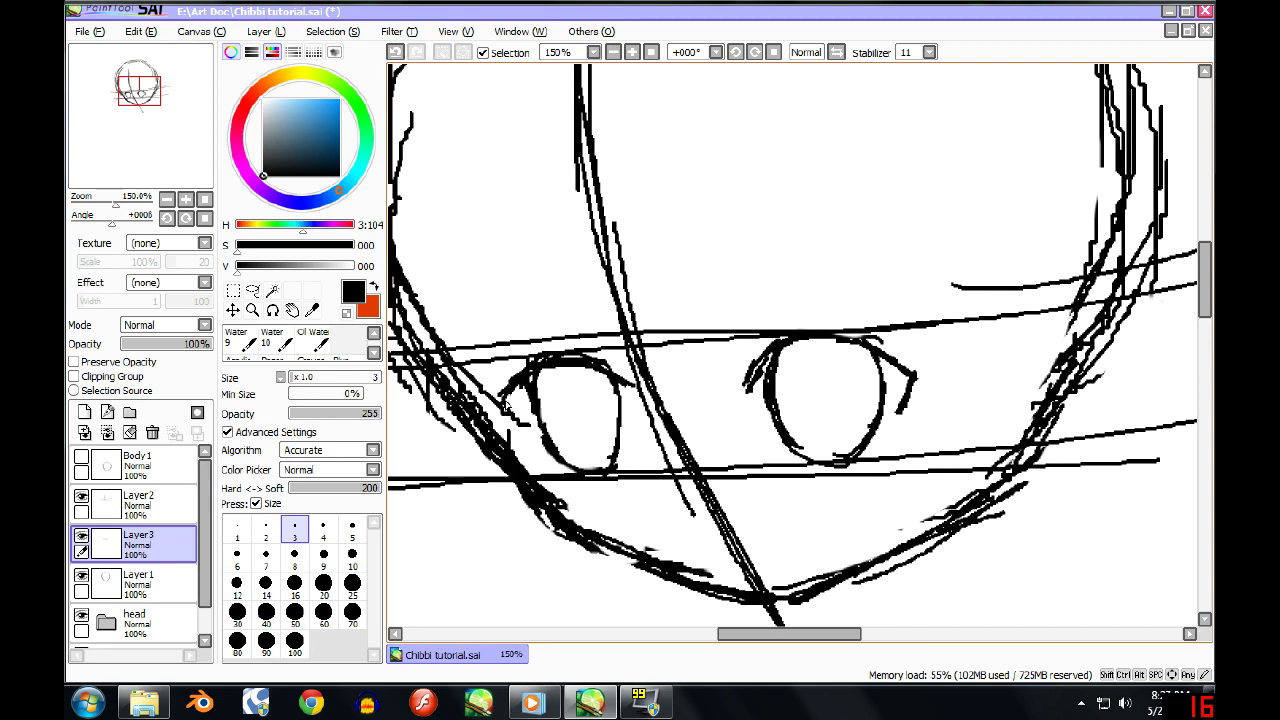
# Erase the excess strokes around the left eye to clean up its outer edge.
pyautogui.press('e')
pyautogui.scroll(-3, 600, 314)
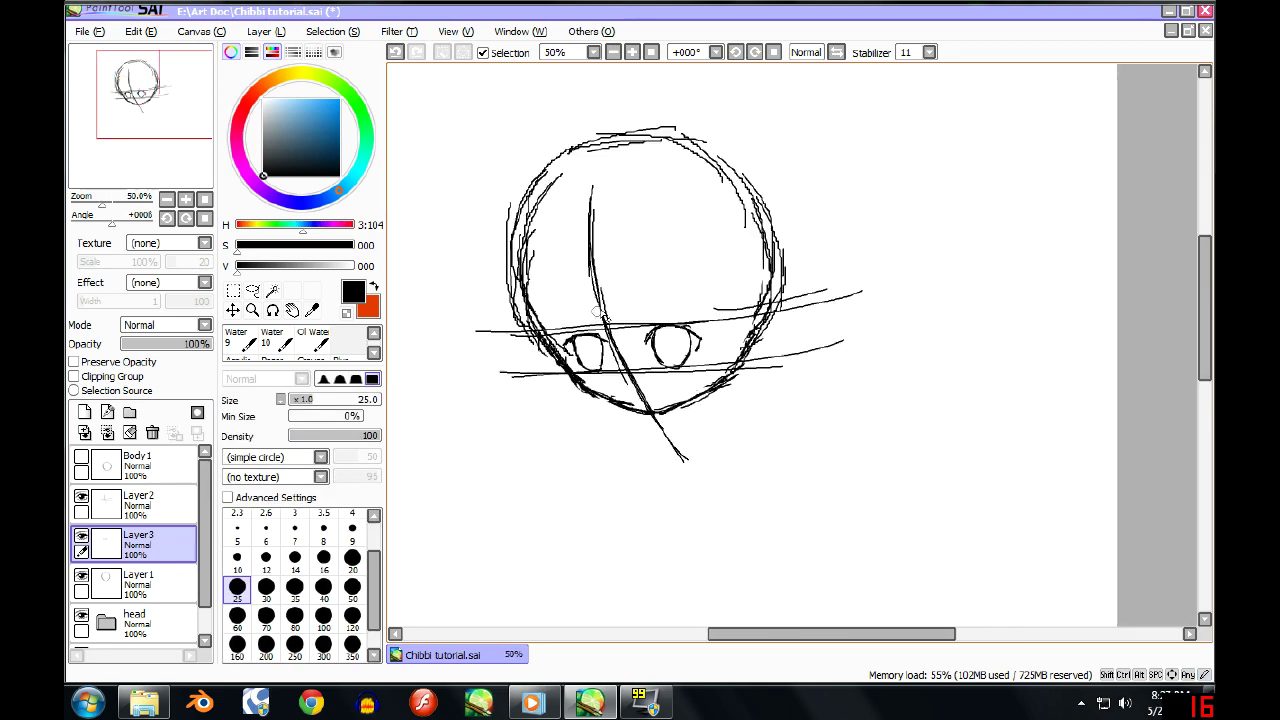
pyautogui.scroll(3, 602, 314)
pyautogui.moveTo(622, 346)
pyautogui.mouseDown()
pyautogui.moveTo(609, 371)
pyautogui.moveTo(592, 343)
pyautogui.mouseUp()
pyautogui.press('n')
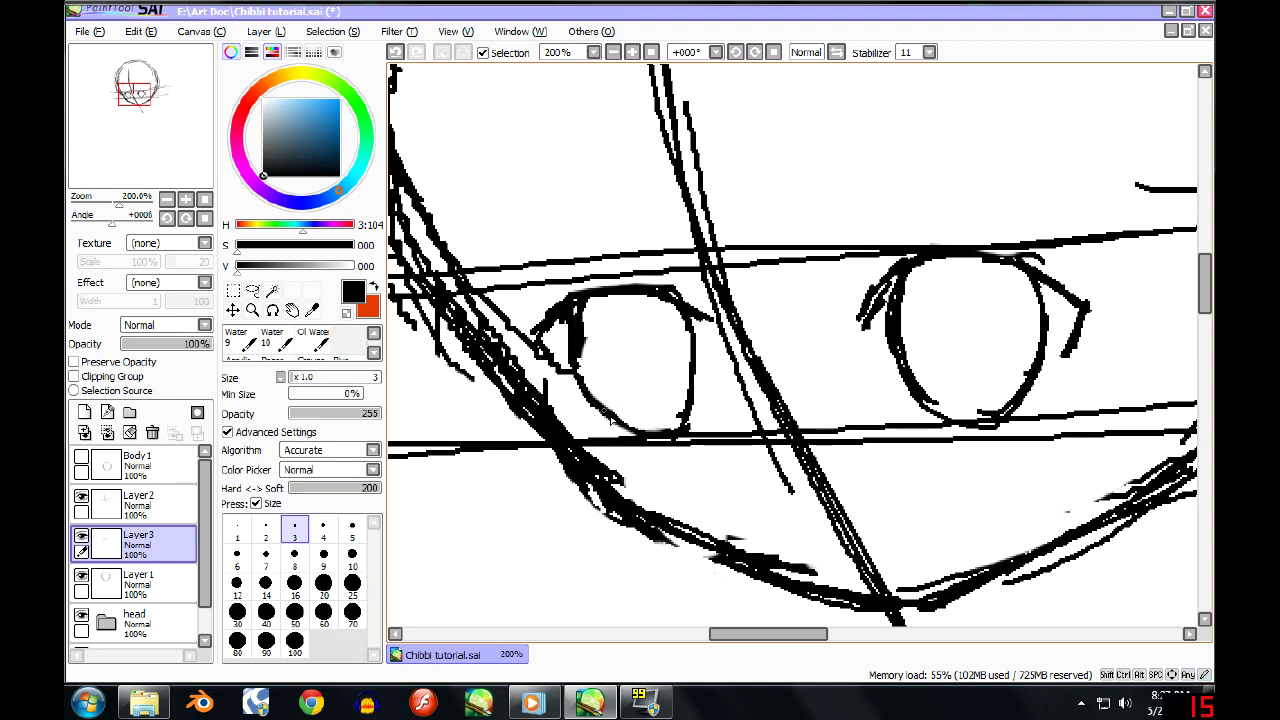
pyautogui.press('e')
pyautogui.scroll(-3, 625, 370)
pyautogui.scroll(-1, 669, 340)
pyautogui.scroll(3, 614, 381)
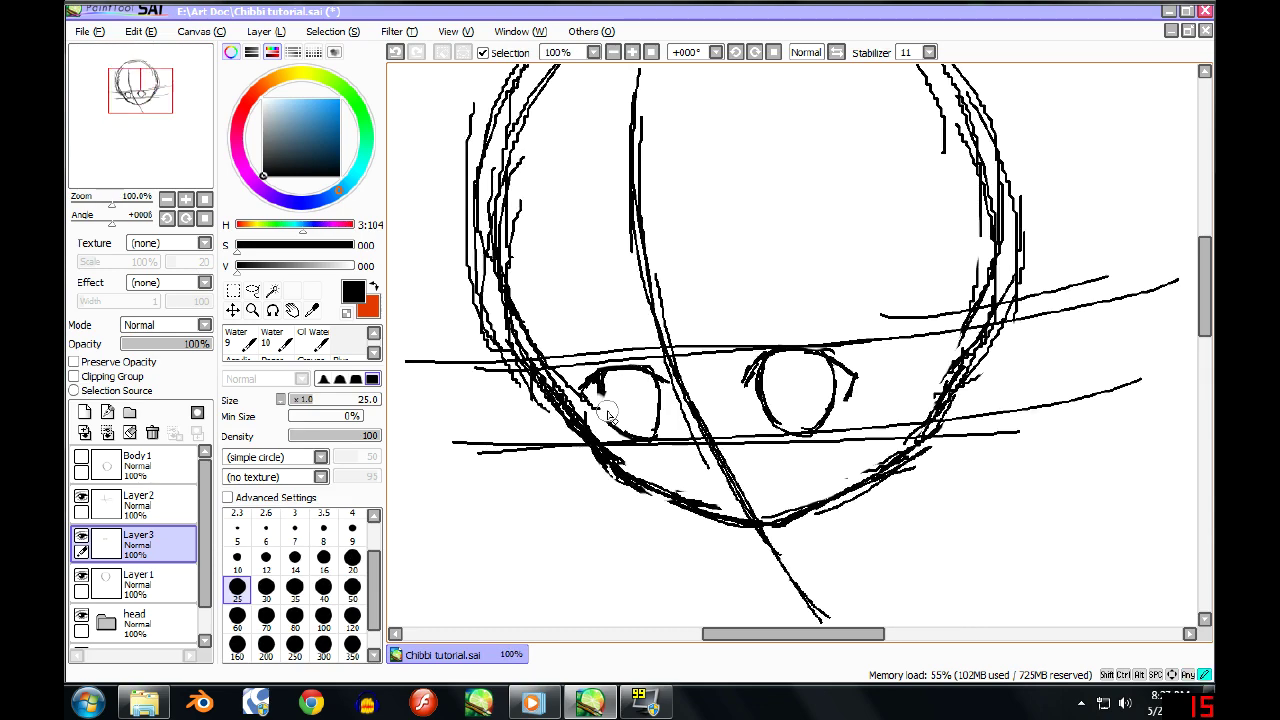
pyautogui.moveTo(607, 412); pyautogui.dragTo(616, 430)
# Redraw the outer curve of the left eye with the pencil and erase the leftover marks beneath it.
pyautogui.press('n')
pyautogui.scroll(2, 618, 401)
pyautogui.moveTo(579, 352); pyautogui.dragTo(589, 430)
pyautogui.moveTo(573, 380)
pyautogui.mouseDown()
pyautogui.moveTo(638, 487)
pyautogui.moveTo(671, 502)
pyautogui.moveTo(730, 479)
pyautogui.moveTo(746, 442)
pyautogui.moveTo(648, 494)
pyautogui.mouseUp()
pyautogui.press('e')
pyautogui.moveTo(667, 543)
pyautogui.mouseDown()
pyautogui.moveTo(640, 531)
pyautogui.moveTo(748, 543)
pyautogui.moveTo(668, 537)
pyautogui.mouseUp()
pyautogui.scroll(-4, 729, 459)
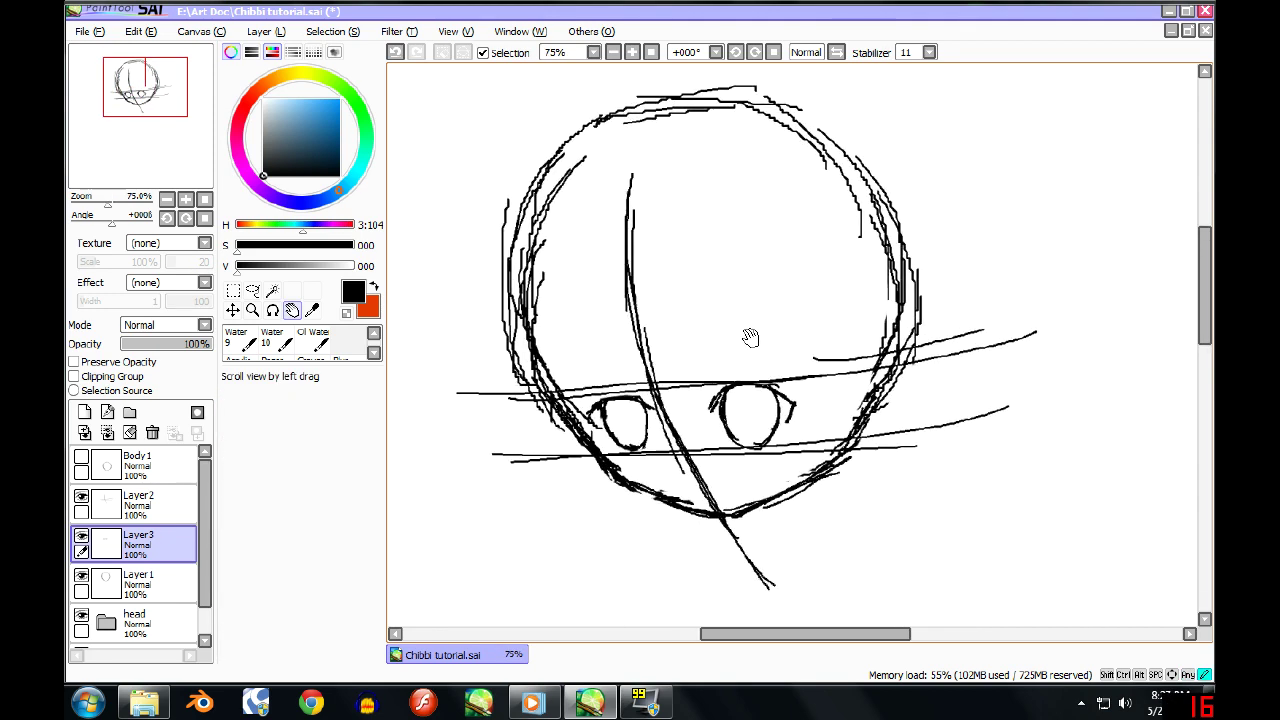
# Sketch a short mouth line just above the chin with the pencil, undoing the stray stroke.
pyautogui.scroll(-3, 739, 330)
pyautogui.press('n')
pyautogui.scroll(5, 731, 341)
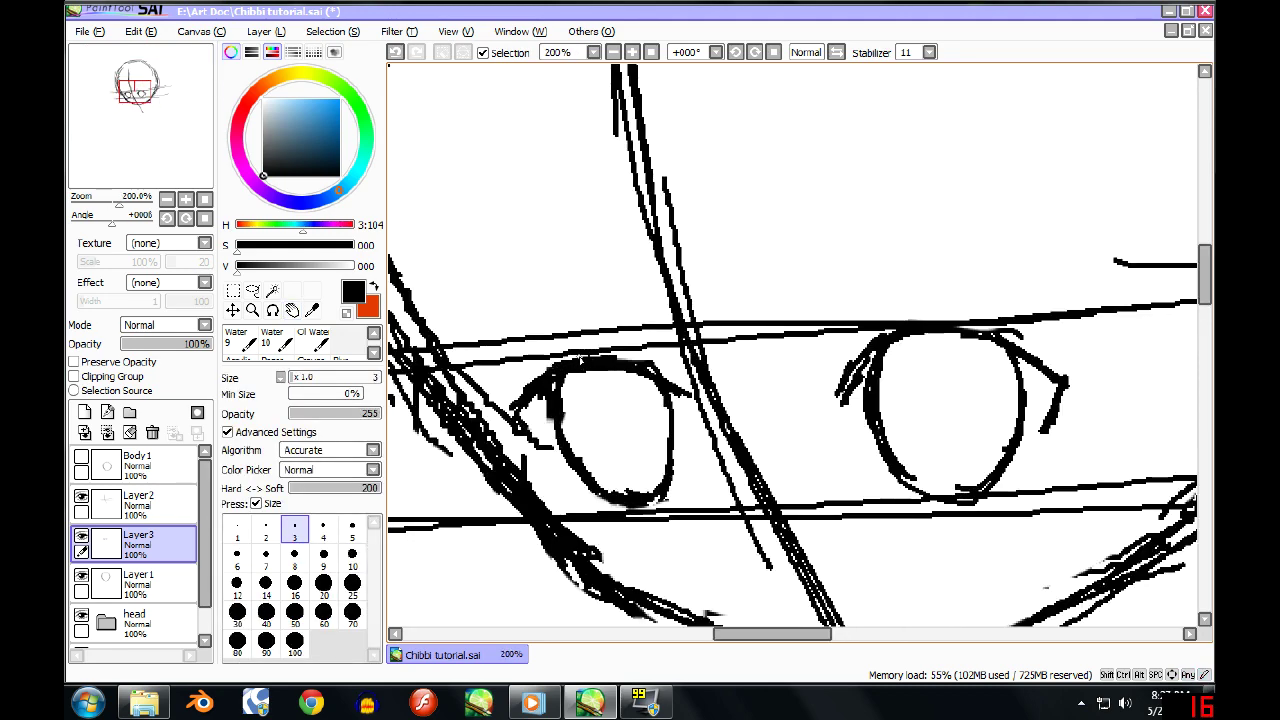
pyautogui.scroll(-2, 632, 345)
pyautogui.scroll(1, 676, 408)
pyautogui.moveTo(670, 401)
pyautogui.mouseDown()
pyautogui.moveTo(716, 404)
pyautogui.moveTo(664, 402)
pyautogui.mouseUp()
pyautogui.hotkey('ctrl', 'z')
pyautogui.scroll(-3, 497, 431)
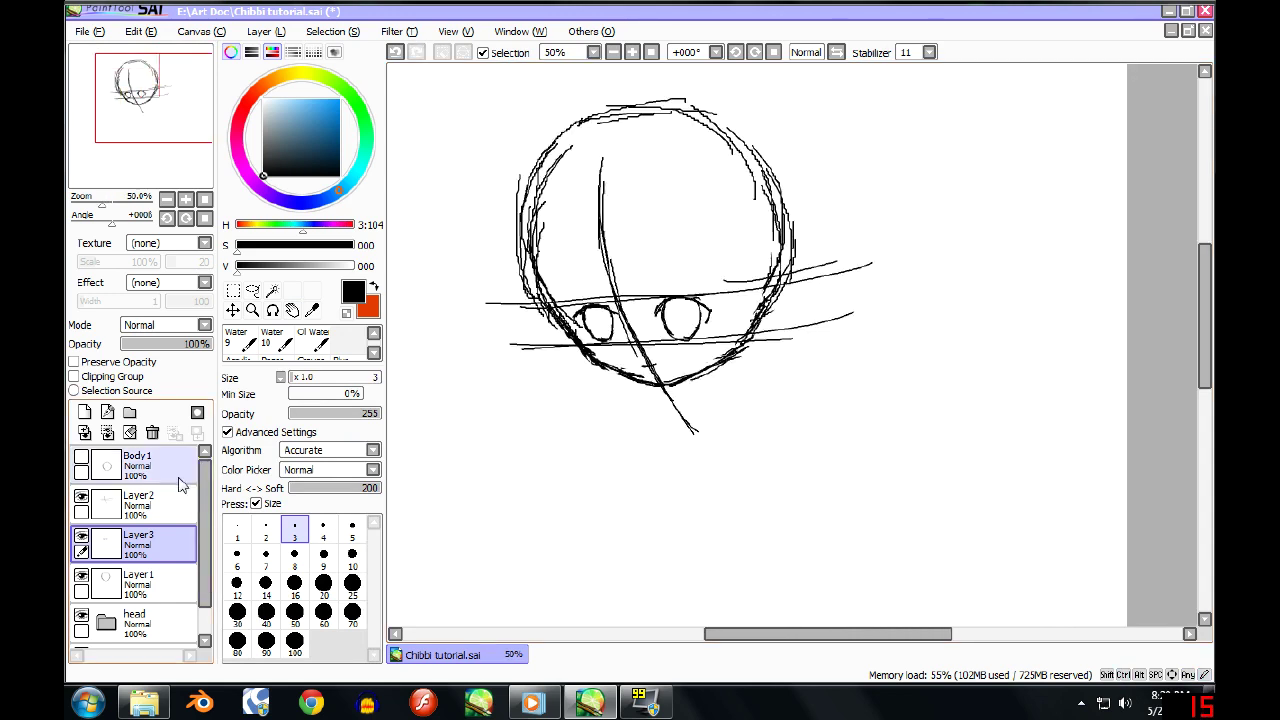
# Hide the facial guidelines on Layer2 and delete that layer.
pyautogui.click(81, 496)
pyautogui.scroll(-2, 423, 321)
pyautogui.scroll(2, 517, 285)
pyautogui.press('space')
pyautogui.moveTo(593, 349); pyautogui.dragTo(628, 337)
pyautogui.scroll(1, 576, 329)
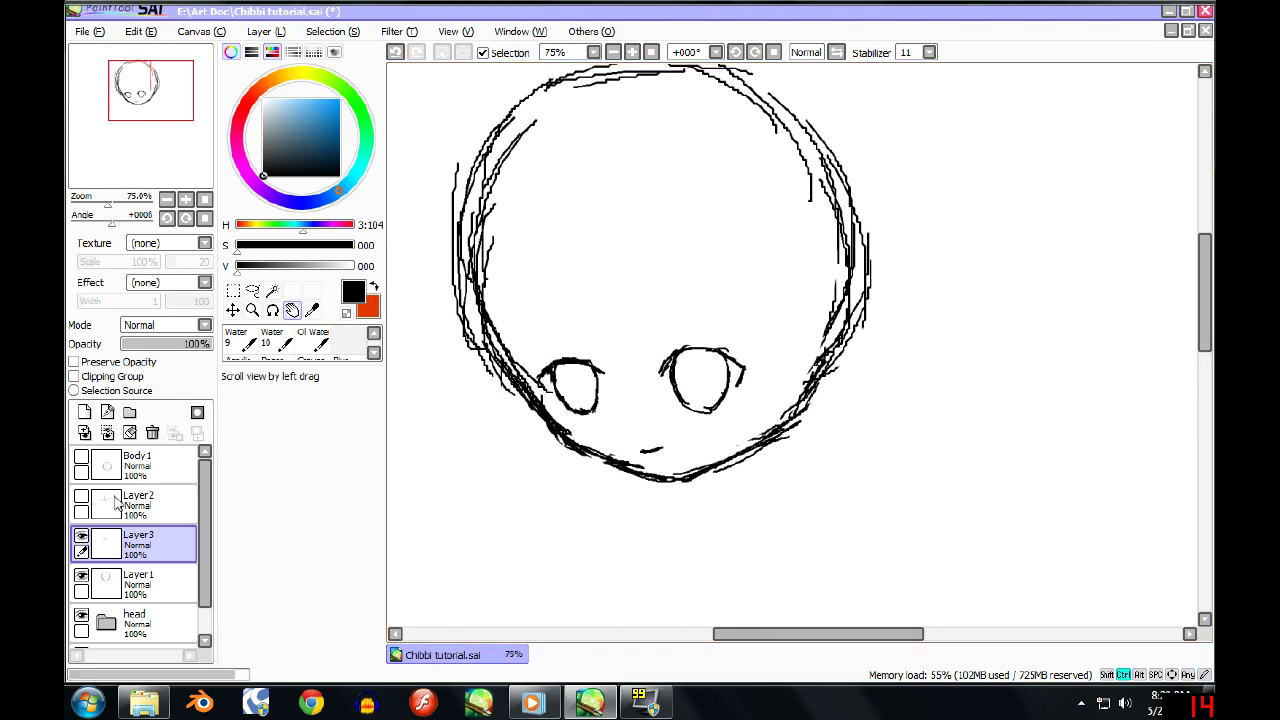
pyautogui.click(138, 500)
pyautogui.click(152, 432)
pyautogui.scroll(-2, 668, 320)
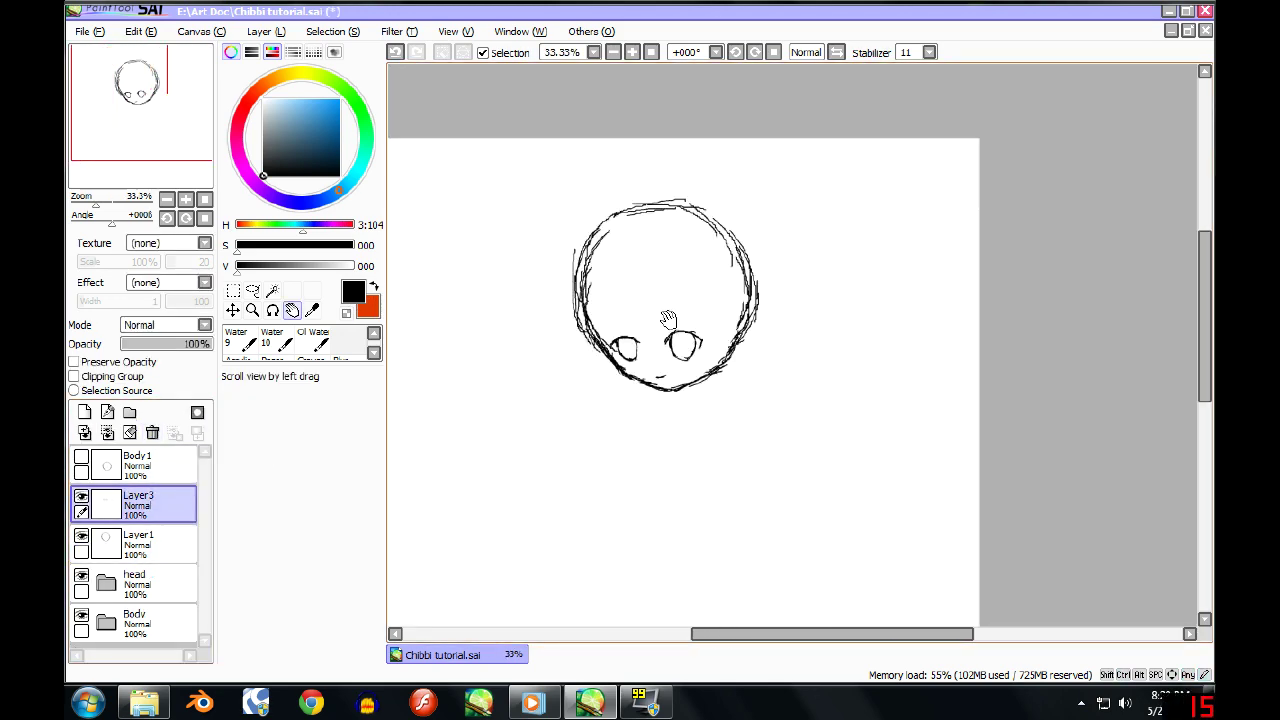
# Add a new layer above Layer3 and sketch hair strokes along the lower left edge of the head.
pyautogui.scroll(1, 670, 322)
pyautogui.press('n')
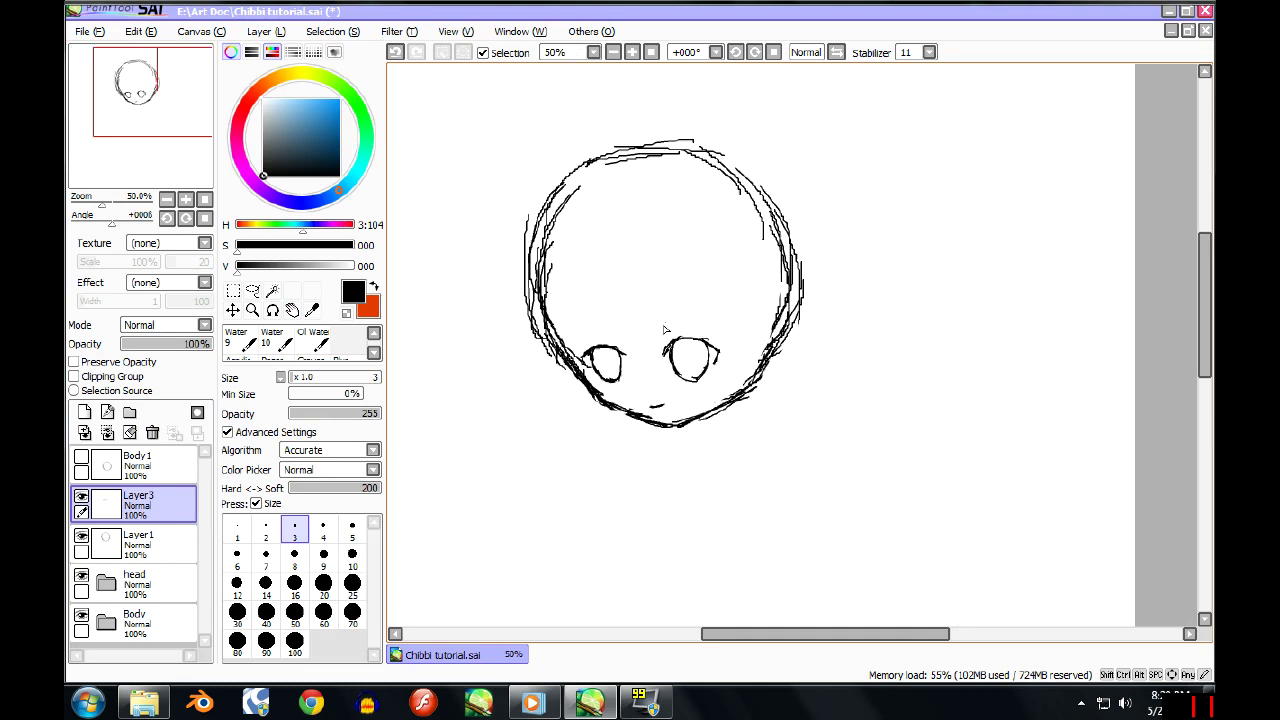
pyautogui.click(86, 418)
pyautogui.scroll(2, 595, 315)
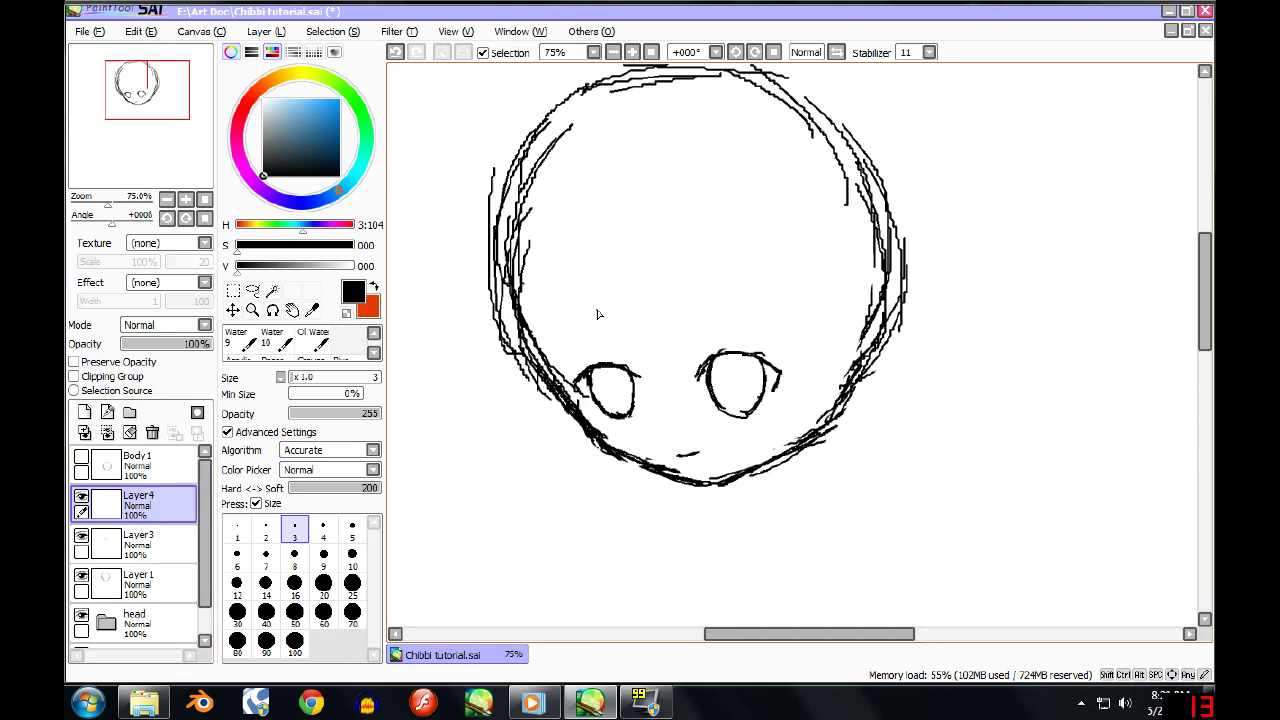
pyautogui.moveTo(463, 262); pyautogui.dragTo(512, 432)
pyautogui.moveTo(452, 306)
pyautogui.mouseDown()
pyautogui.moveTo(543, 450)
pyautogui.moveTo(528, 427)
pyautogui.mouseUp()
pyautogui.moveTo(456, 342); pyautogui.dragTo(466, 358)
pyautogui.moveTo(466, 360); pyautogui.dragTo(508, 420)
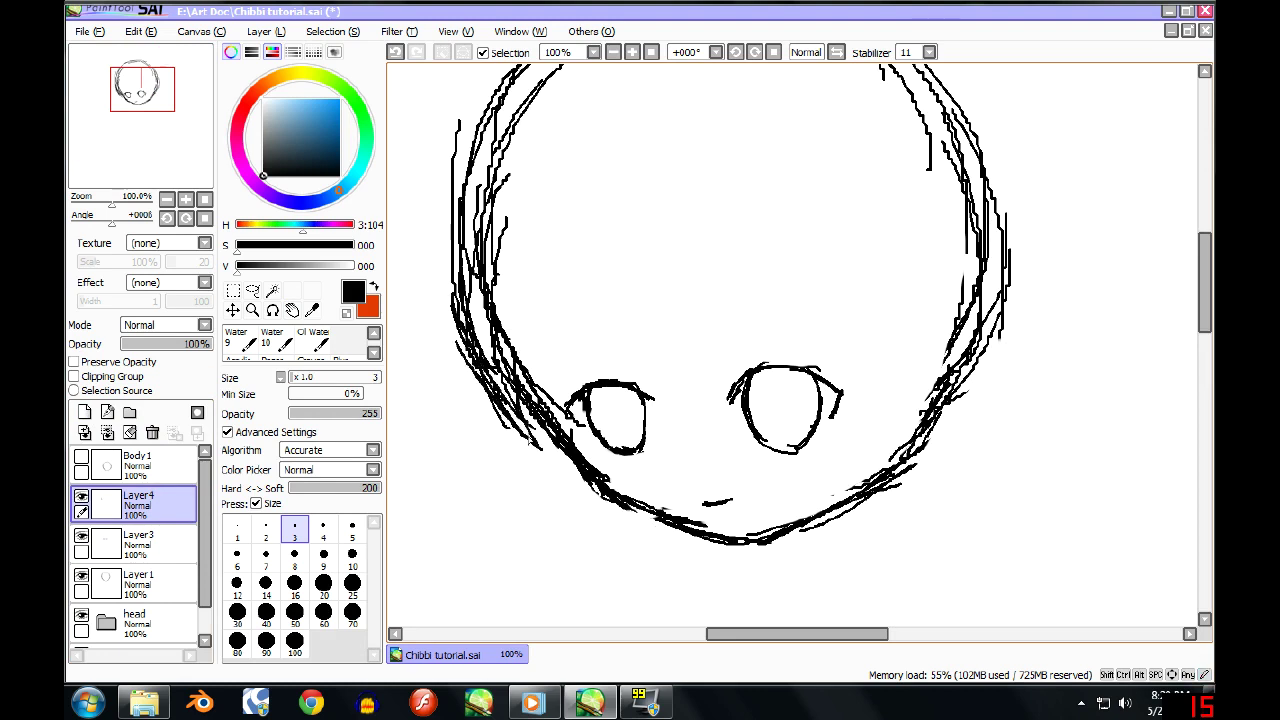
# Sketch a long fringe lock sweeping from the middle of the forehead across the top of the right eye.
pyautogui.moveTo(660, 212); pyautogui.dragTo(742, 378)
pyautogui.moveTo(670, 292); pyautogui.dragTo(742, 376)
pyautogui.moveTo(706, 324); pyautogui.dragTo(776, 388)
pyautogui.moveTo(646, 226); pyautogui.dragTo(818, 412)
pyautogui.moveTo(770, 372); pyautogui.dragTo(856, 403)
pyautogui.moveTo(660, 266); pyautogui.dragTo(715, 345)
# Sketch pointed fringe locks from the middle of the forehead down to the outer side of the left eye.
pyautogui.moveTo(662, 244); pyautogui.dragTo(655, 370)
pyautogui.moveTo(607, 240); pyautogui.dragTo(658, 366)
pyautogui.moveTo(656, 248)
pyautogui.mouseDown()
pyautogui.moveTo(640, 340)
pyautogui.moveTo(638, 304)
pyautogui.moveTo(576, 346)
pyautogui.mouseUp()
pyautogui.moveTo(582, 280); pyautogui.dragTo(566, 372)
pyautogui.moveTo(598, 308); pyautogui.dragTo(568, 440)
pyautogui.moveTo(626, 252); pyautogui.dragTo(582, 386)
pyautogui.moveTo(602, 276); pyautogui.dragTo(560, 430)
pyautogui.moveTo(576, 328); pyautogui.dragTo(560, 408)
pyautogui.moveTo(604, 266)
pyautogui.mouseDown()
pyautogui.moveTo(646, 368)
pyautogui.moveTo(632, 312)
pyautogui.mouseUp()
# Sketch a side lock of hair running down the right edge of the face to the jaw.
pyautogui.scroll(-4, 634, 300)
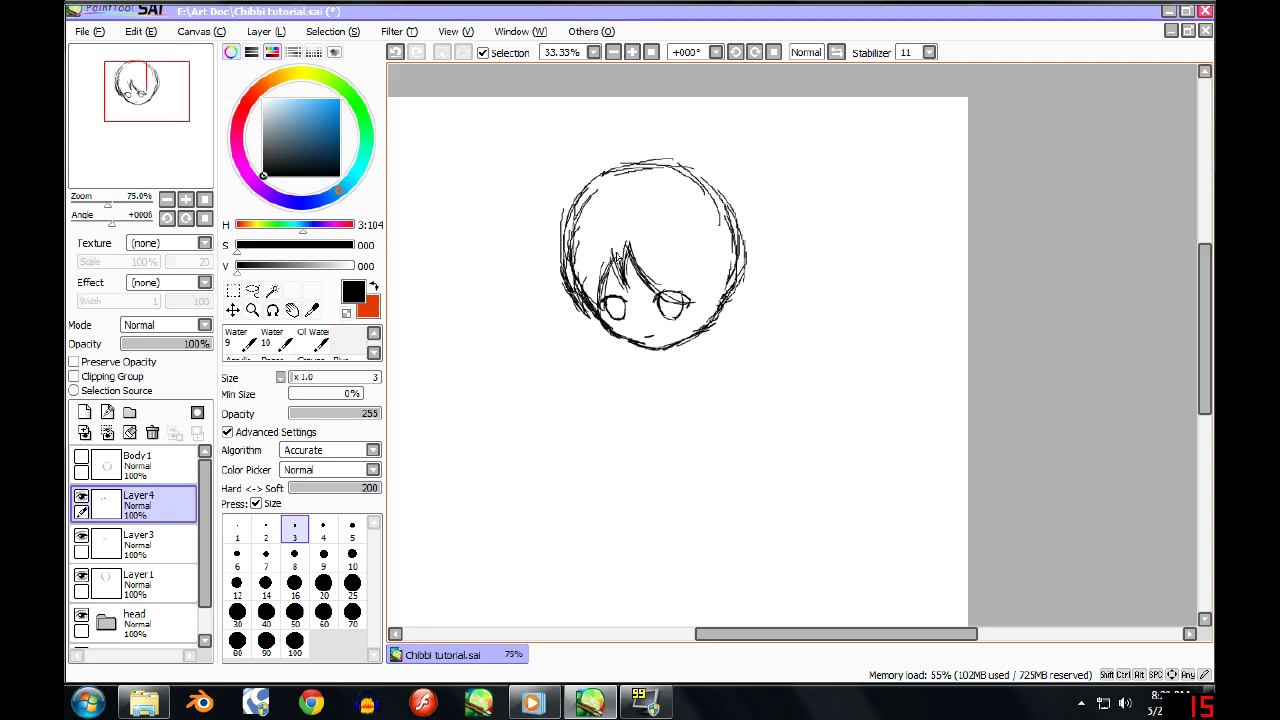
pyautogui.scroll(2, 658, 252)
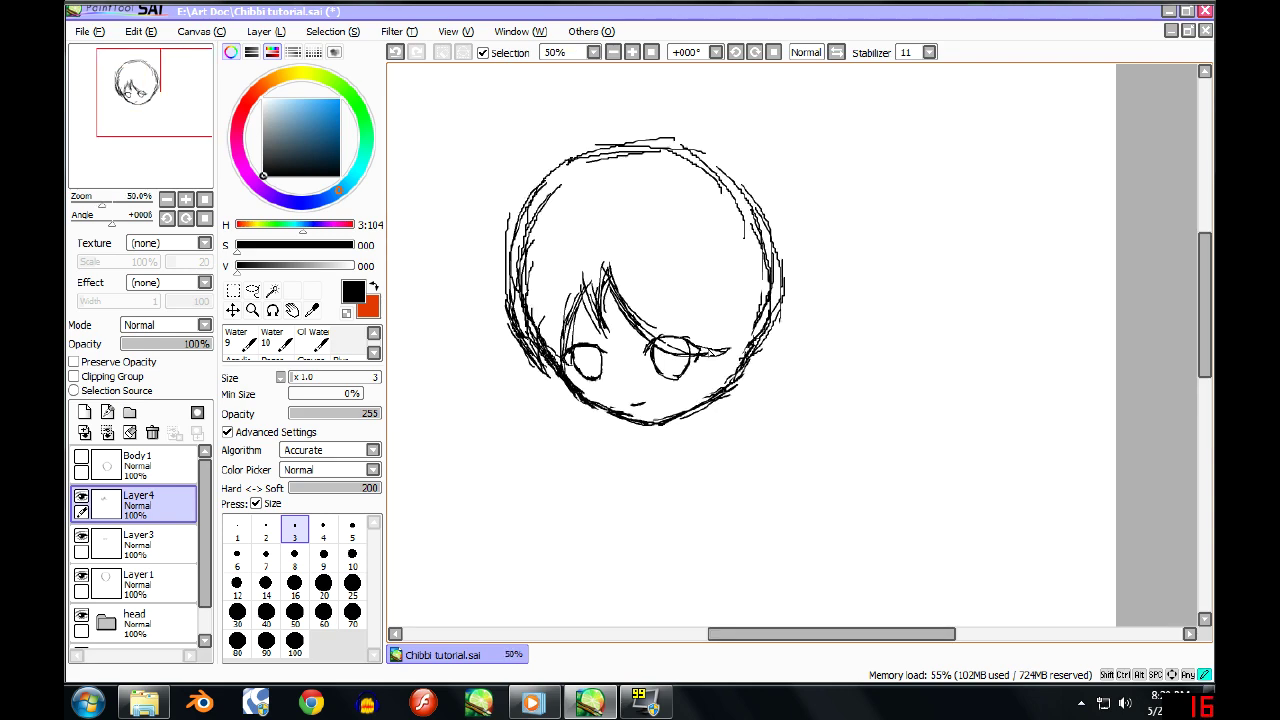
pyautogui.scroll(1, 745, 318)
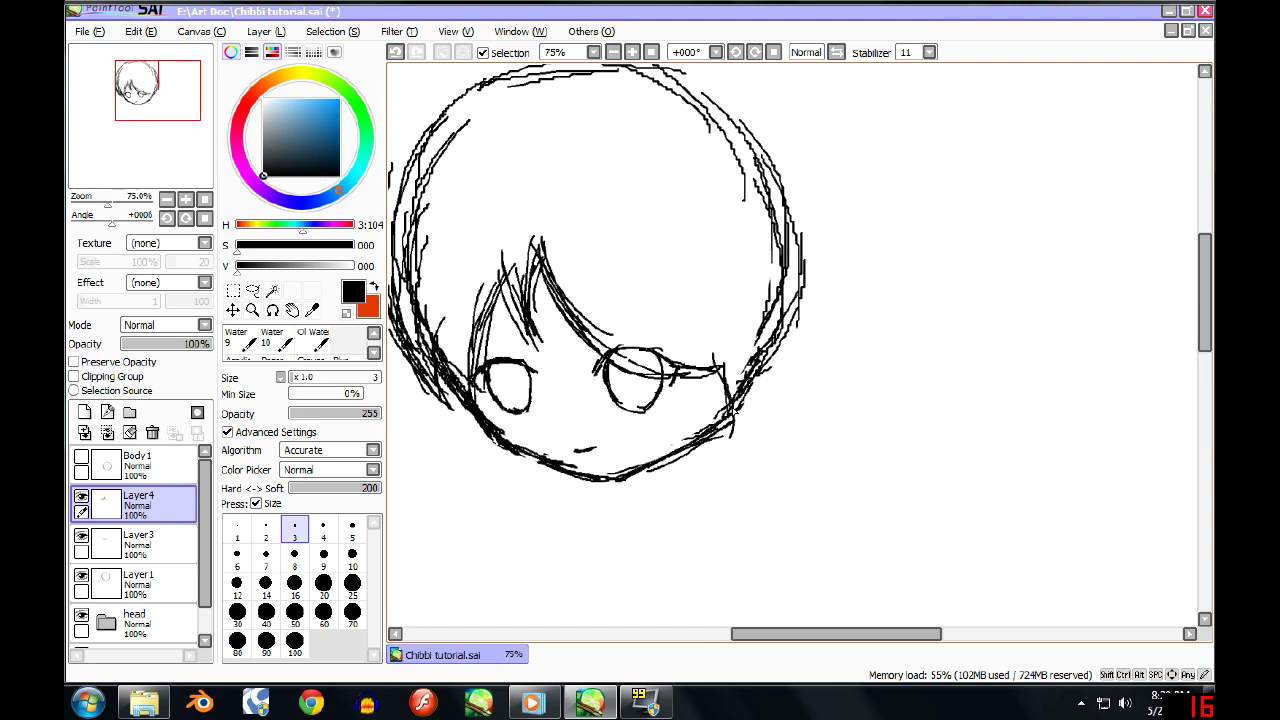
pyautogui.moveTo(748, 307); pyautogui.dragTo(738, 386)
pyautogui.moveTo(742, 272)
pyautogui.mouseDown()
pyautogui.moveTo(748, 378)
pyautogui.moveTo(752, 350)
pyautogui.mouseUp()
pyautogui.moveTo(720, 232)
pyautogui.mouseDown()
pyautogui.moveTo(756, 346)
pyautogui.moveTo(756, 286)
pyautogui.mouseUp()
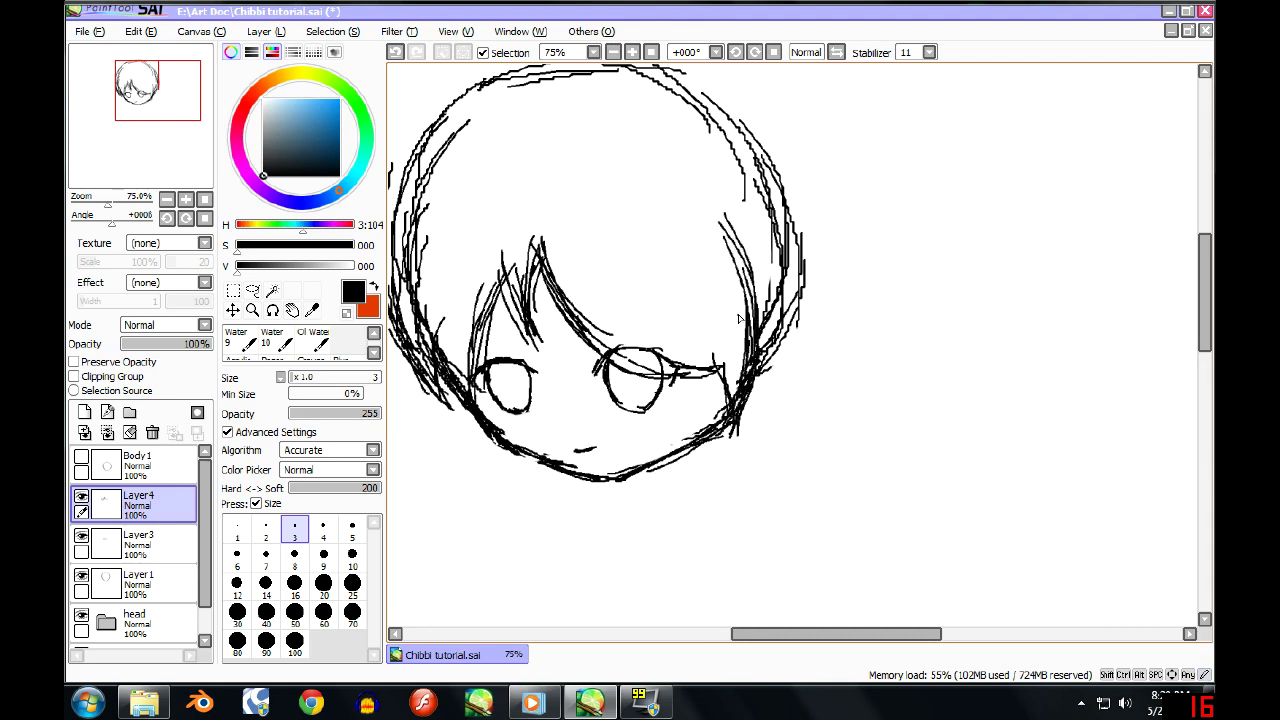
# Erase the excess inner strokes of the head outline on its left side on Layer1.
pyautogui.scroll(-2, 730, 285)
pyautogui.scroll(1, 598, 215)
pyautogui.scroll(1, 588, 240)
pyautogui.press('e')
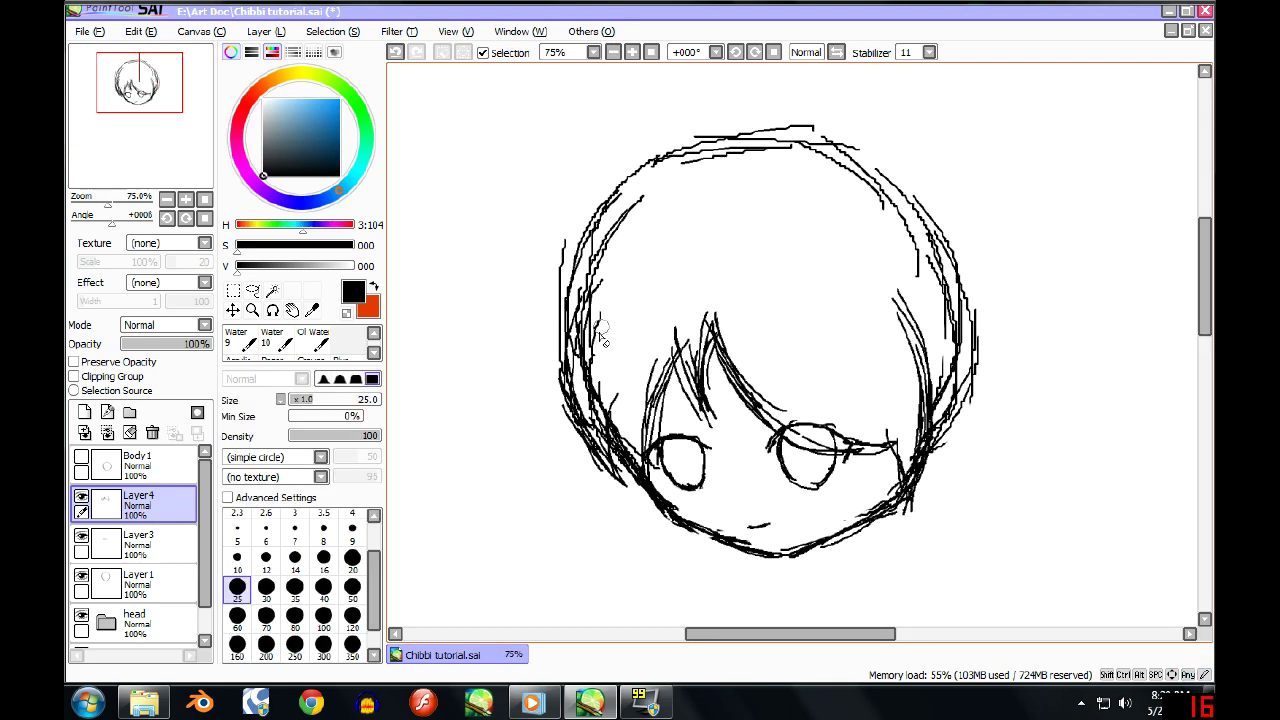
pyautogui.click(148, 596)
pyautogui.moveTo(596, 312); pyautogui.dragTo(575, 394)
pyautogui.moveTo(578, 334)
pyautogui.mouseDown()
pyautogui.moveTo(600, 420)
pyautogui.moveTo(590, 330)
pyautogui.mouseUp()
# On Layer4, sketch a small oval hair bun over the upper left edge of the head with the pencil.
pyautogui.press('n')
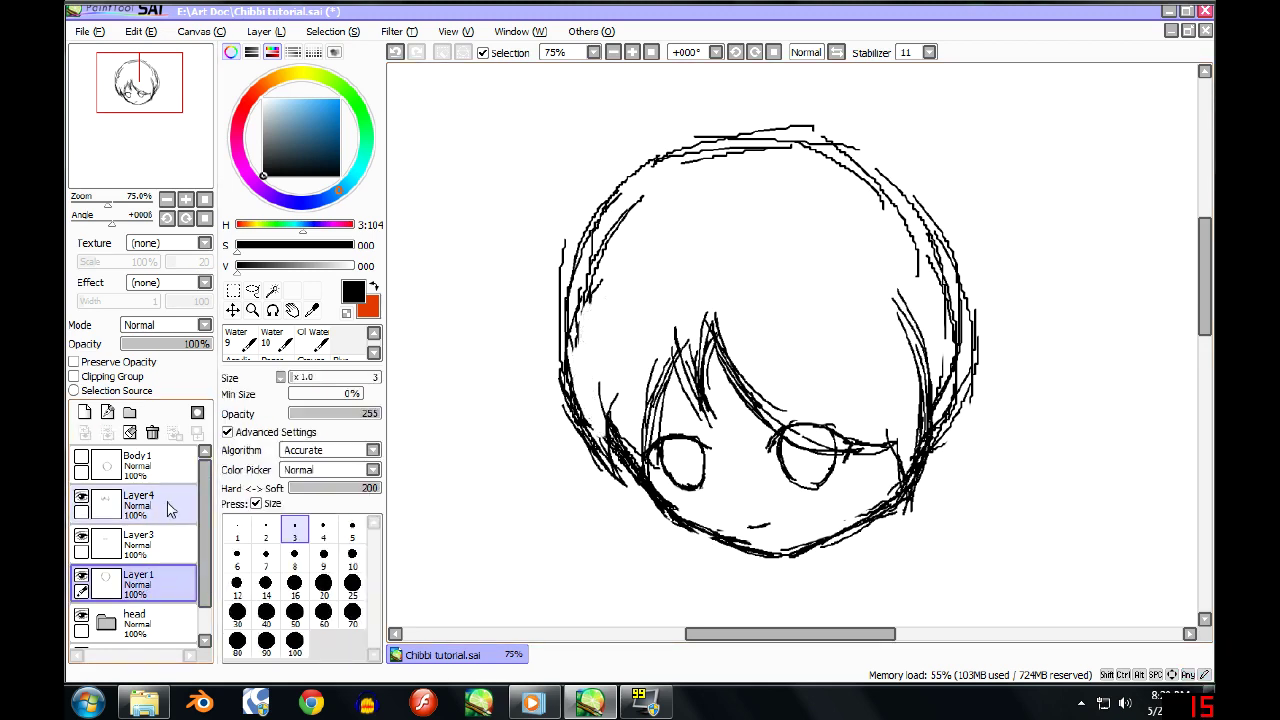
pyautogui.click(168, 516)
pyautogui.moveTo(606, 274)
pyautogui.mouseDown()
pyautogui.moveTo(550, 388)
pyautogui.moveTo(560, 305)
pyautogui.moveTo(590, 268)
pyautogui.moveTo(577, 294)
pyautogui.mouseUp()
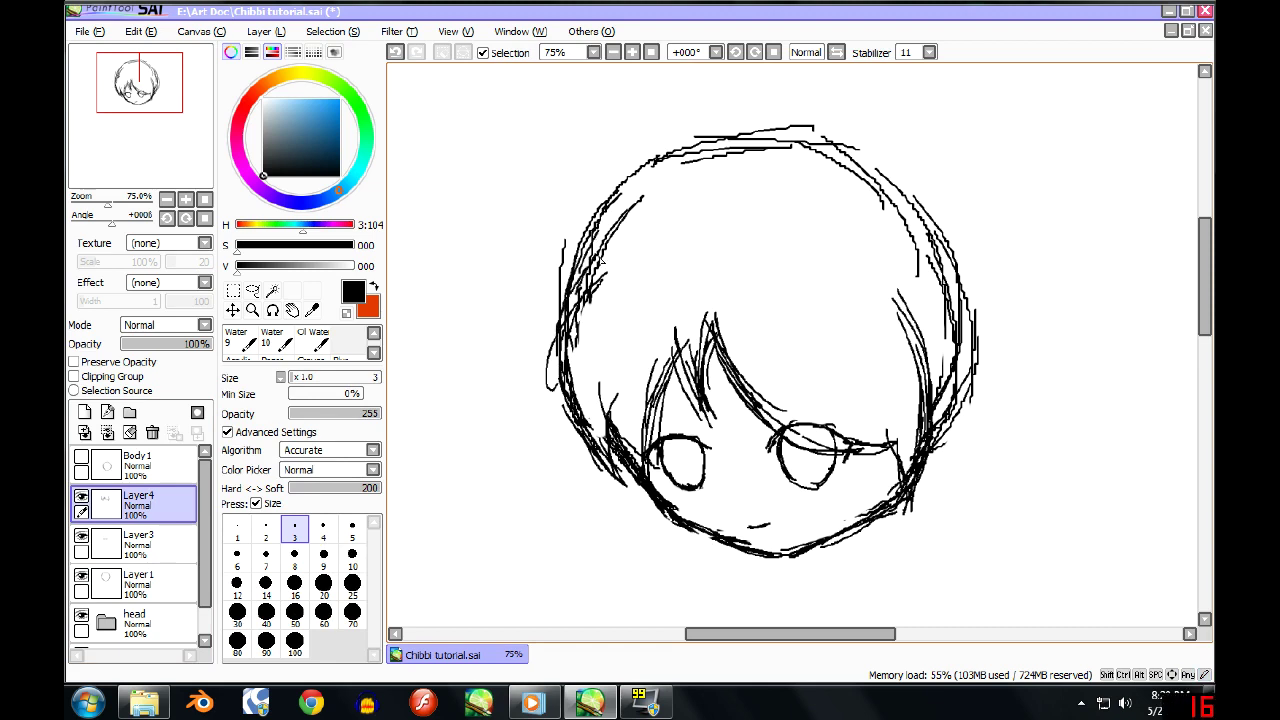
pyautogui.moveTo(616, 204)
pyautogui.mouseDown()
pyautogui.moveTo(626, 274)
pyautogui.moveTo(634, 248)
pyautogui.moveTo(592, 306)
pyautogui.mouseUp()
pyautogui.moveTo(626, 246)
pyautogui.mouseDown()
pyautogui.moveTo(600, 290)
pyautogui.moveTo(612, 202)
pyautogui.mouseUp()
pyautogui.moveTo(618, 200)
pyautogui.mouseDown()
pyautogui.moveTo(580, 214)
pyautogui.moveTo(568, 250)
pyautogui.mouseUp()
pyautogui.moveTo(580, 208)
pyautogui.mouseDown()
pyautogui.moveTo(570, 270)
pyautogui.moveTo(597, 242)
pyautogui.moveTo(590, 274)
pyautogui.moveTo(606, 230)
pyautogui.mouseUp()
# Erase the head outline on Layer1 where it passes through the hair bun.
pyautogui.press('e')
pyautogui.click(140, 578)
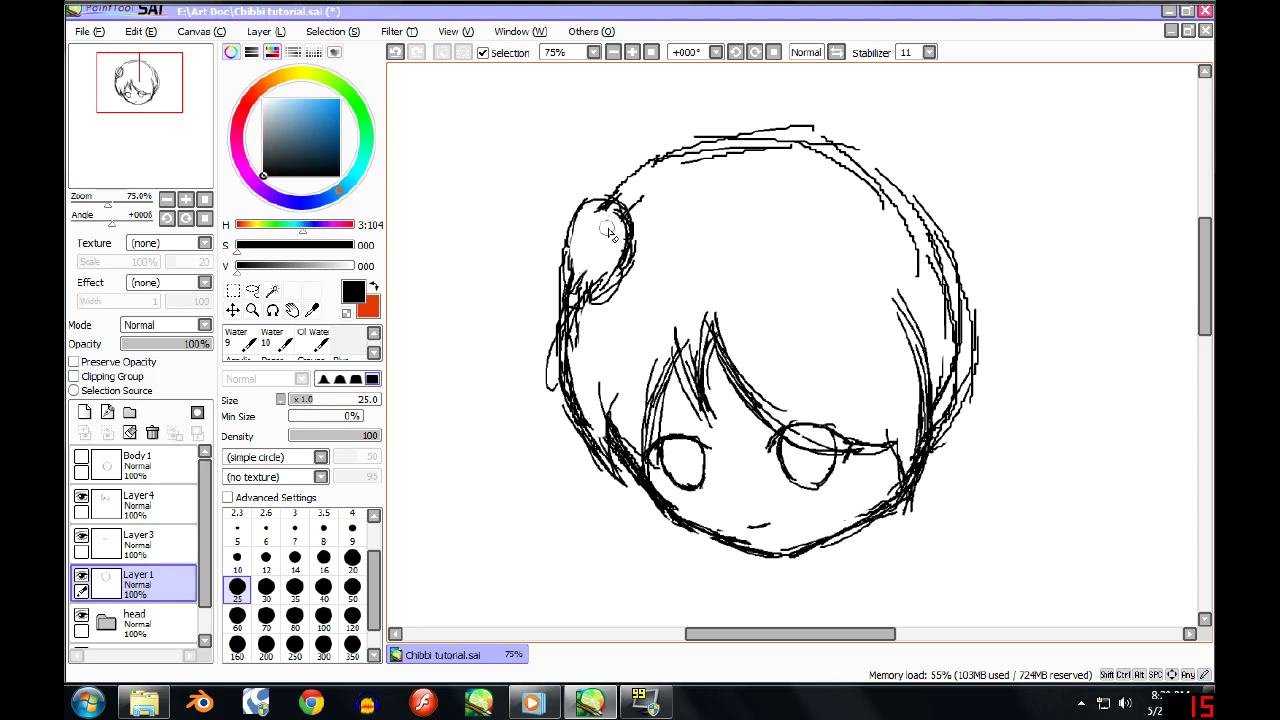
pyautogui.press('n')
pyautogui.scroll(-3, 742, 205)
pyautogui.scroll(2, 810, 128)
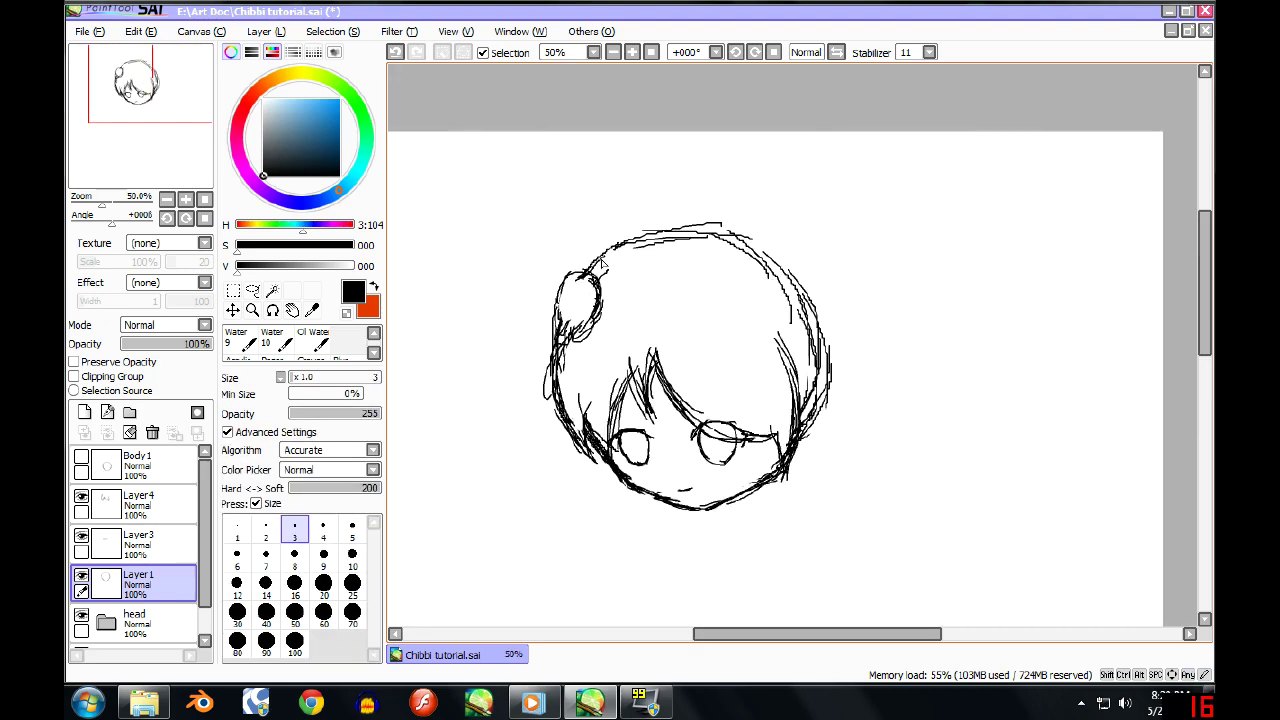
pyautogui.scroll(-3, 731, 198)
pyautogui.scroll(4, 726, 248)
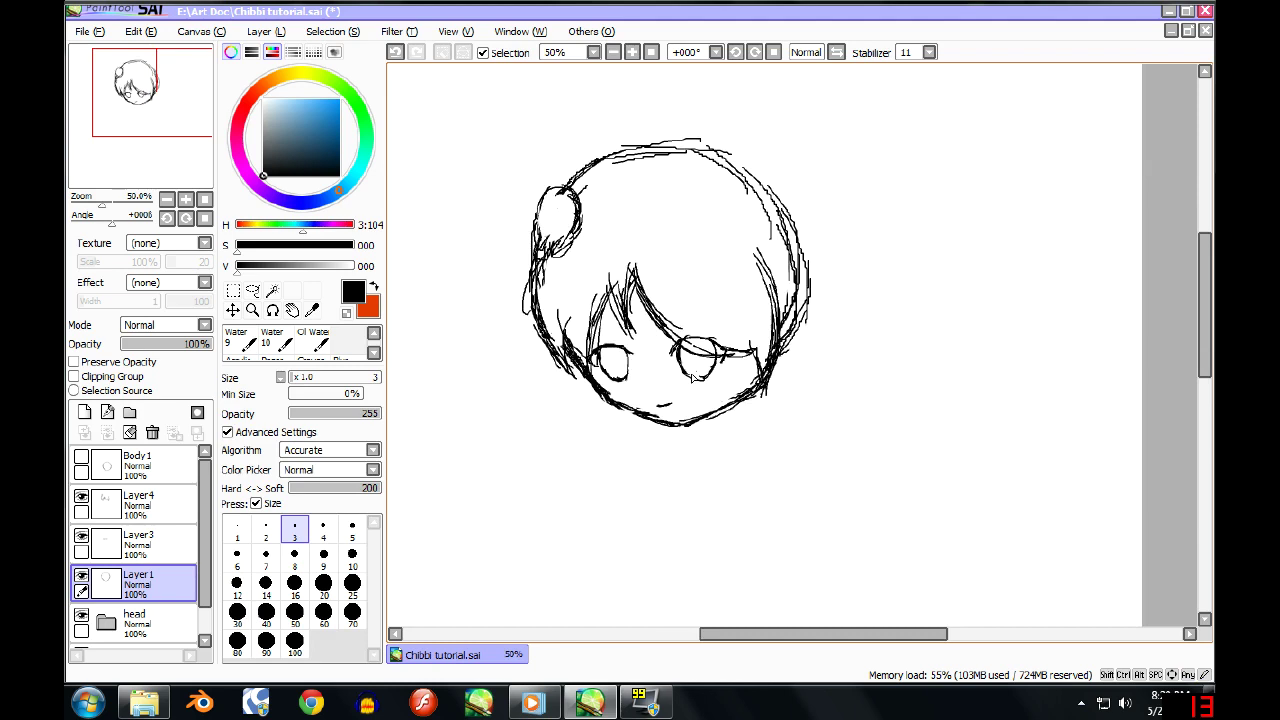
# Sketch a short eyebrow above the left eye on Layer3 and save the drawing.
pyautogui.click(116, 532)
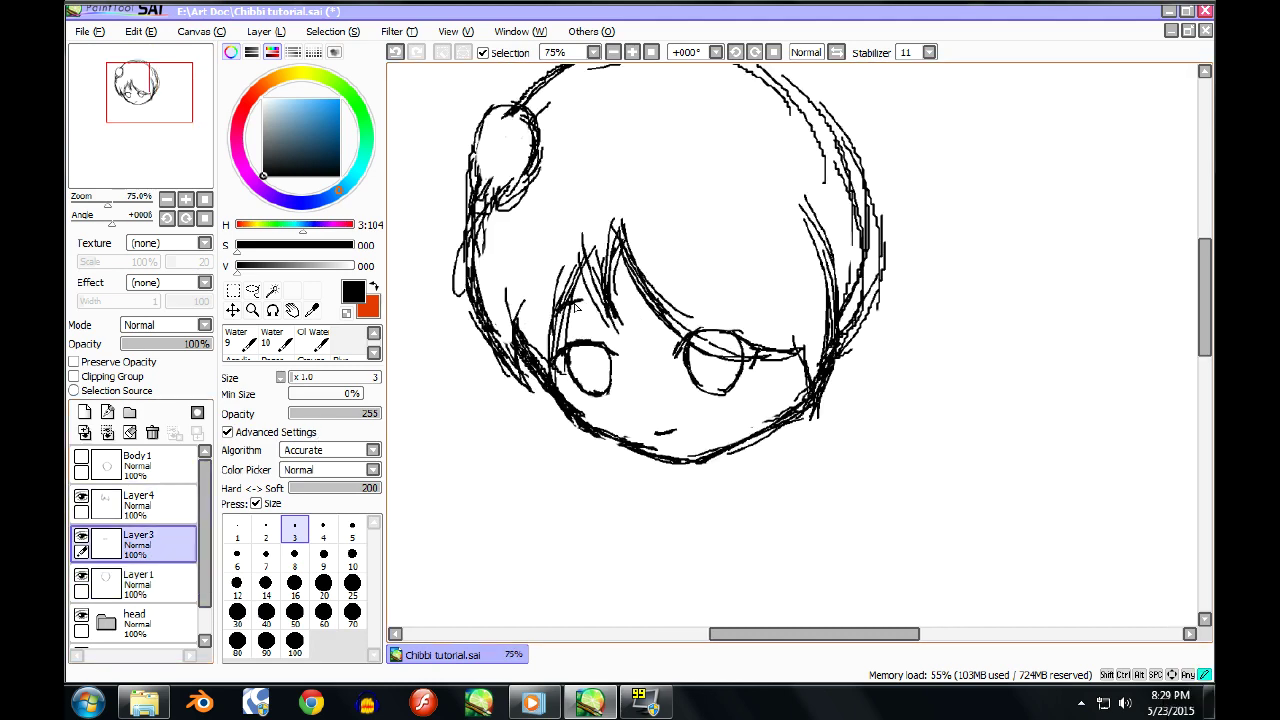
pyautogui.scroll(-3, 743, 333)
pyautogui.scroll(4, 743, 333)
pyautogui.scroll(-6, 612, 296)
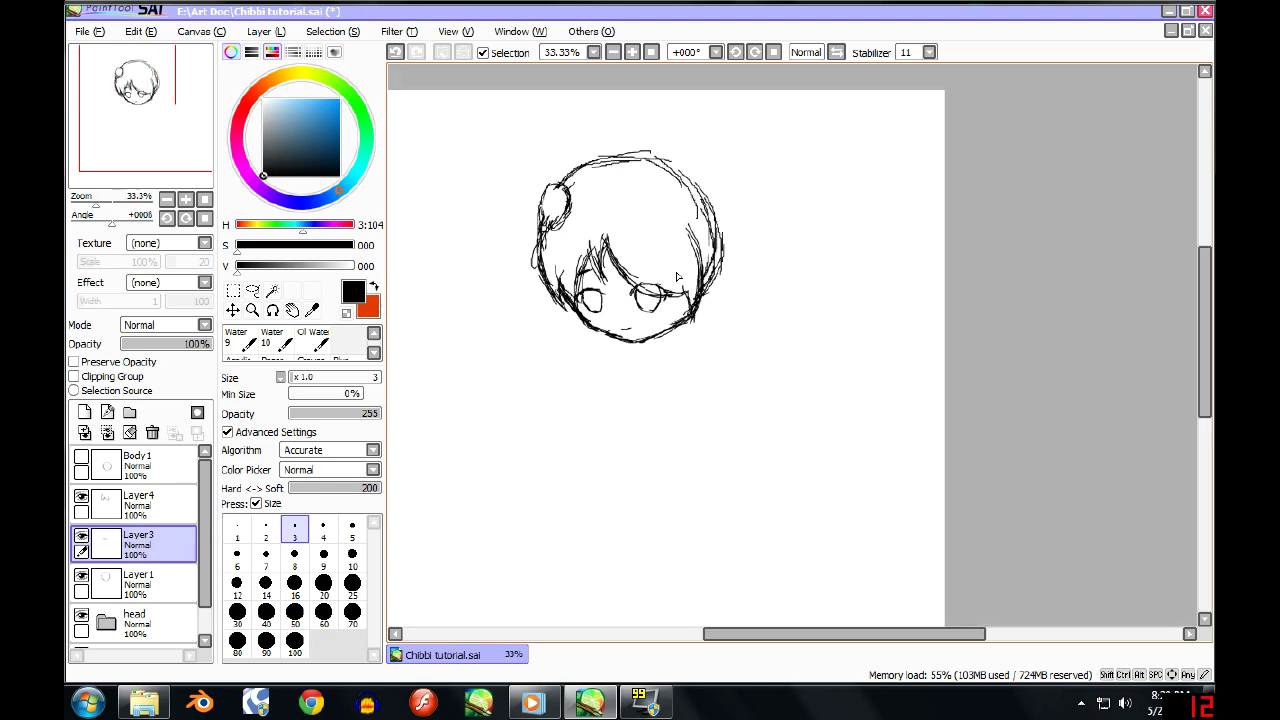
pyautogui.scroll(2, 688, 217)
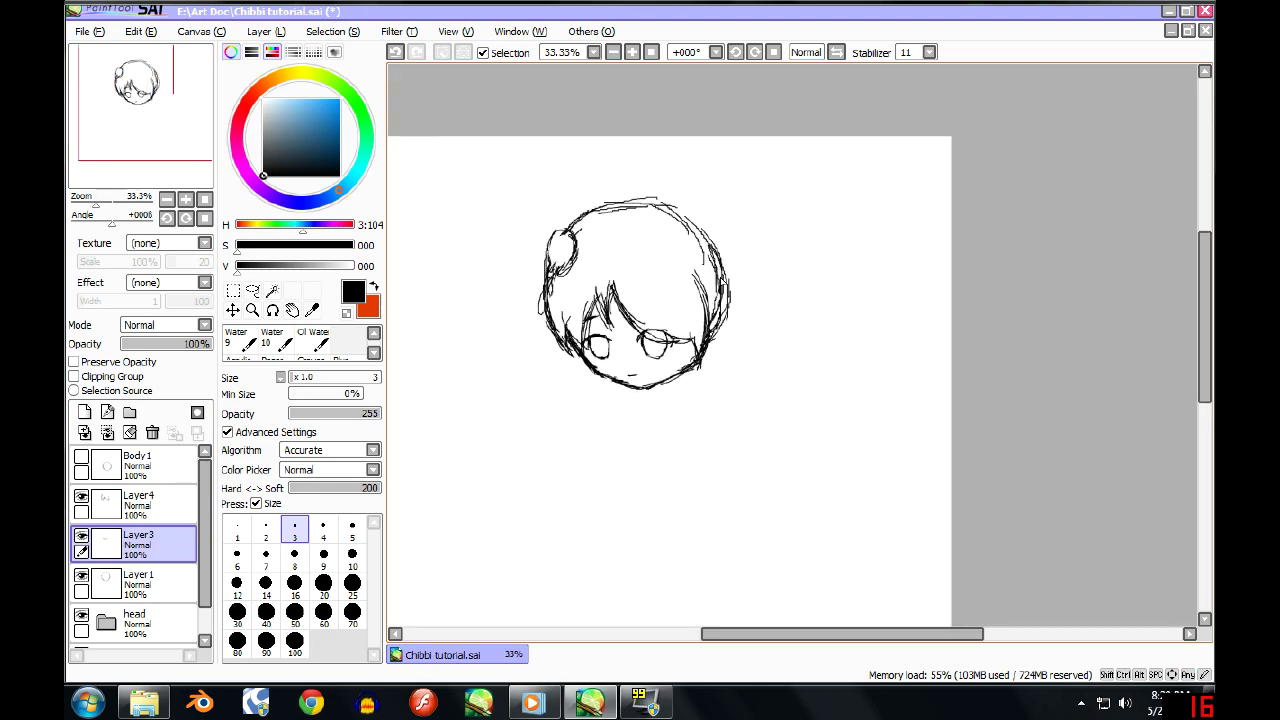
pyautogui.scroll(-1, 707, 300)
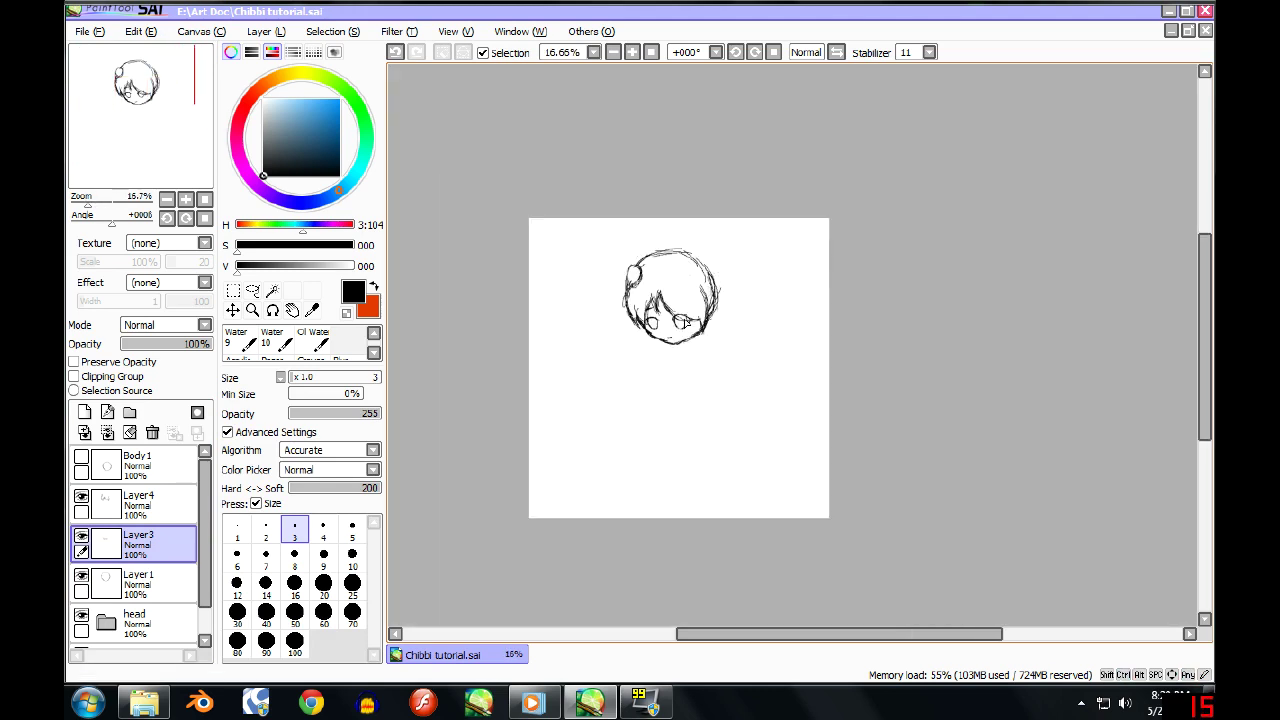
pyautogui.scroll(3, 686, 320)
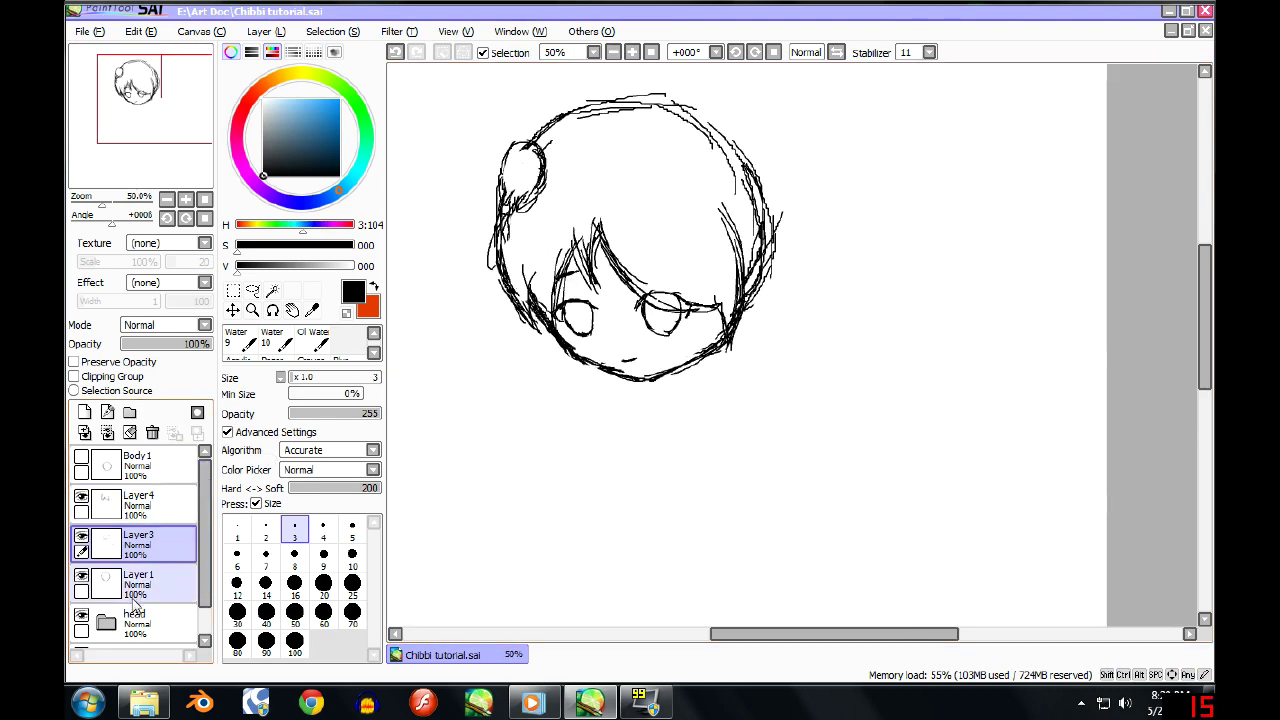
# Show the Body1 layer and lower its opacity to 40%.
pyautogui.scroll(-2, 135, 600)
pyautogui.click(137, 628)
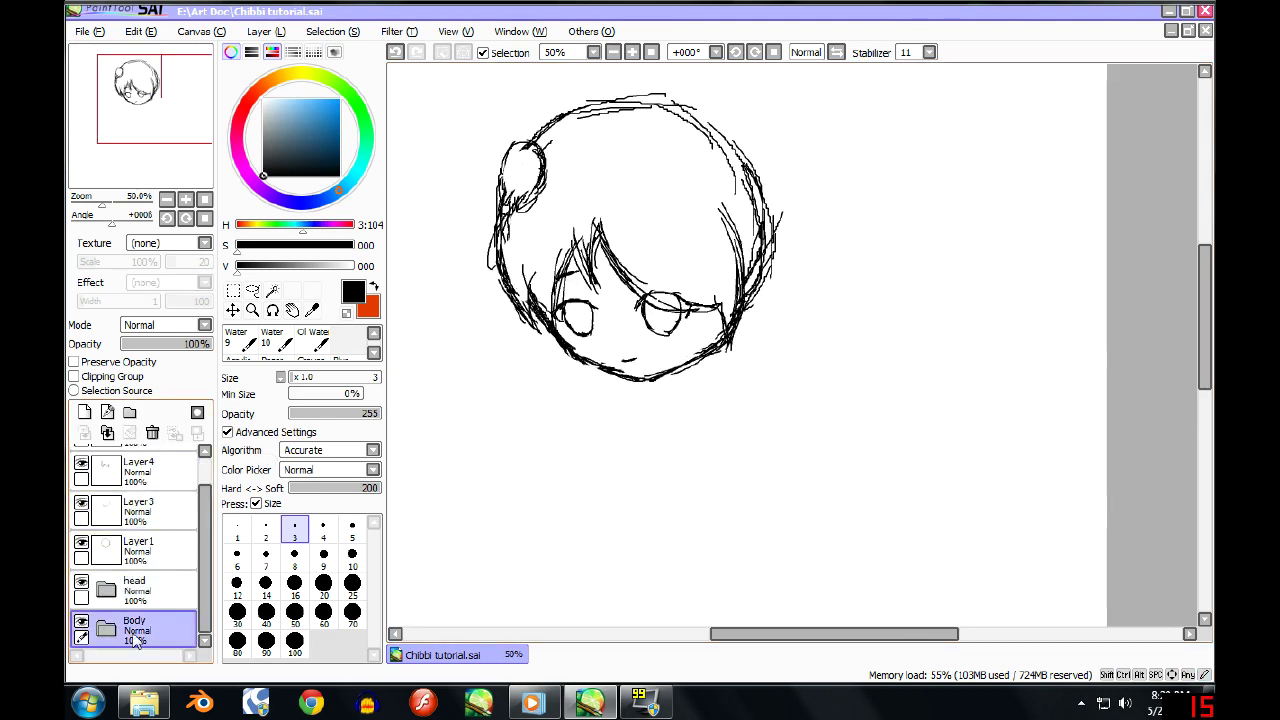
pyautogui.click(165, 563)
pyautogui.scroll(1, 124, 482)
pyautogui.scroll(-1, 112, 540)
pyautogui.scroll(1, 120, 560)
pyautogui.click(81, 457)
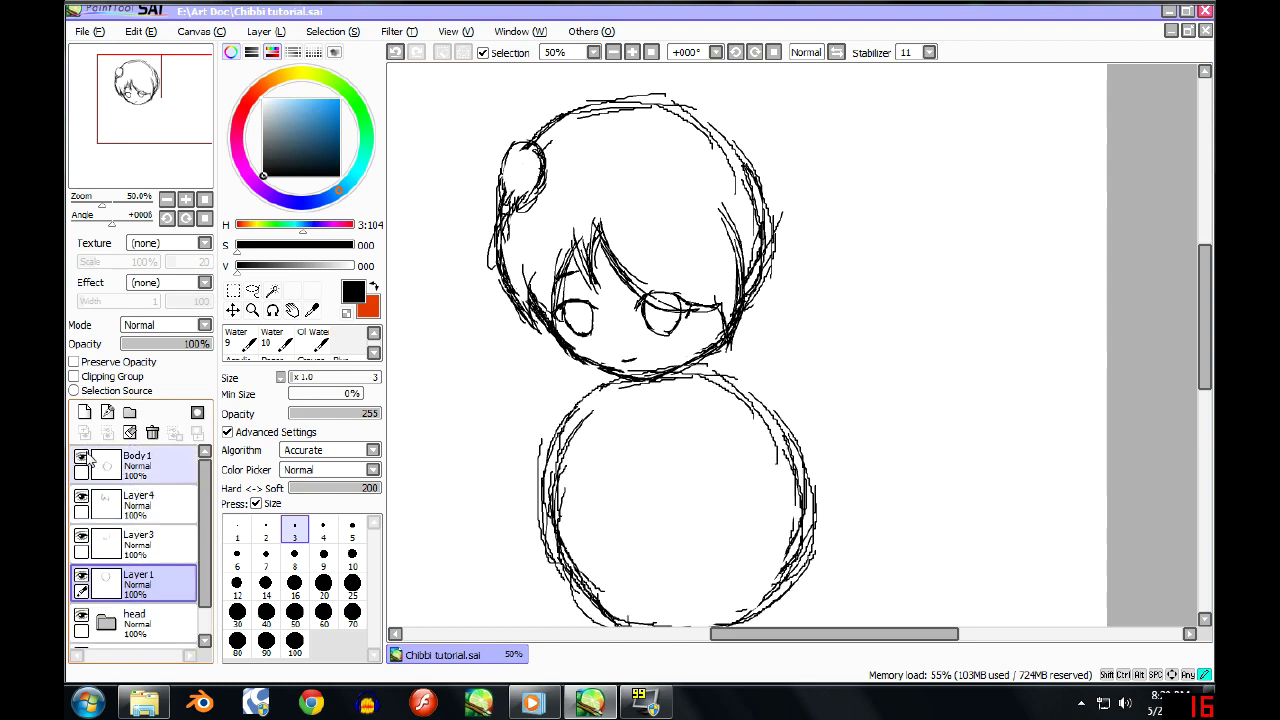
pyautogui.click(165, 466)
pyautogui.moveTo(174, 345); pyautogui.dragTo(160, 347)
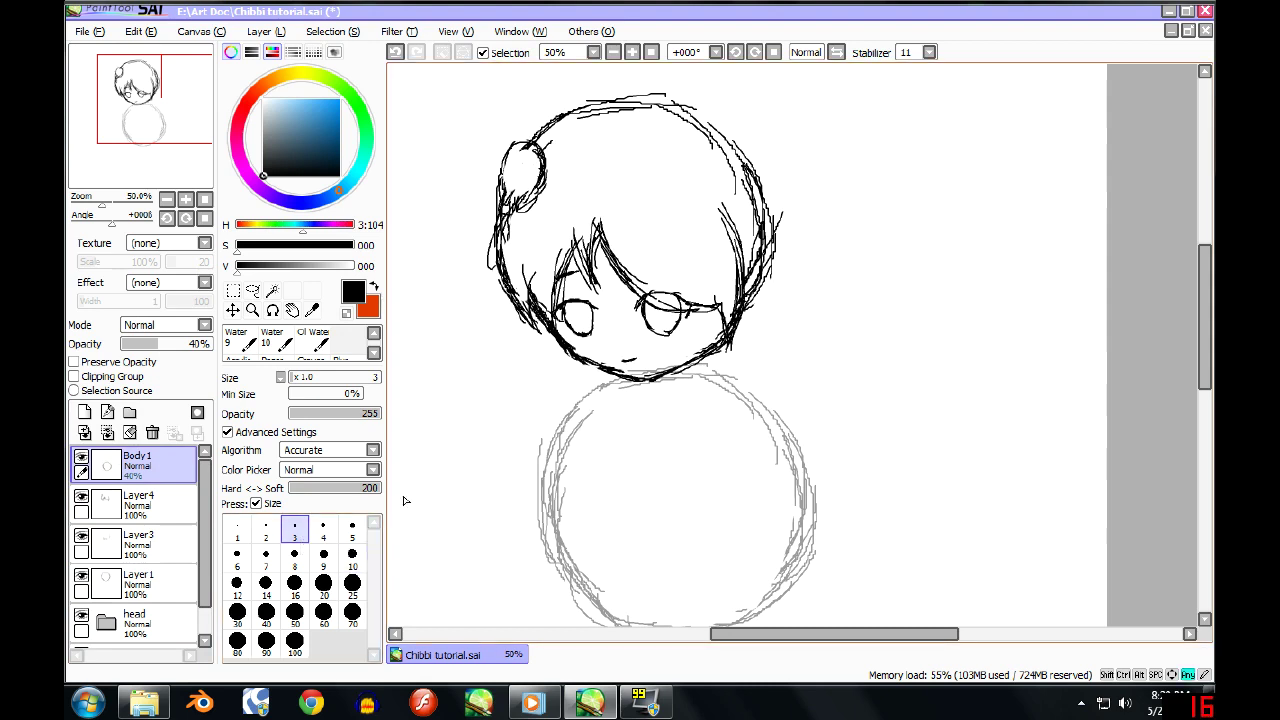
# Add a new layer above Body1 and draw two roughly horizontal guidelines across the upper part and middle of the body circle.
pyautogui.click(84, 412)
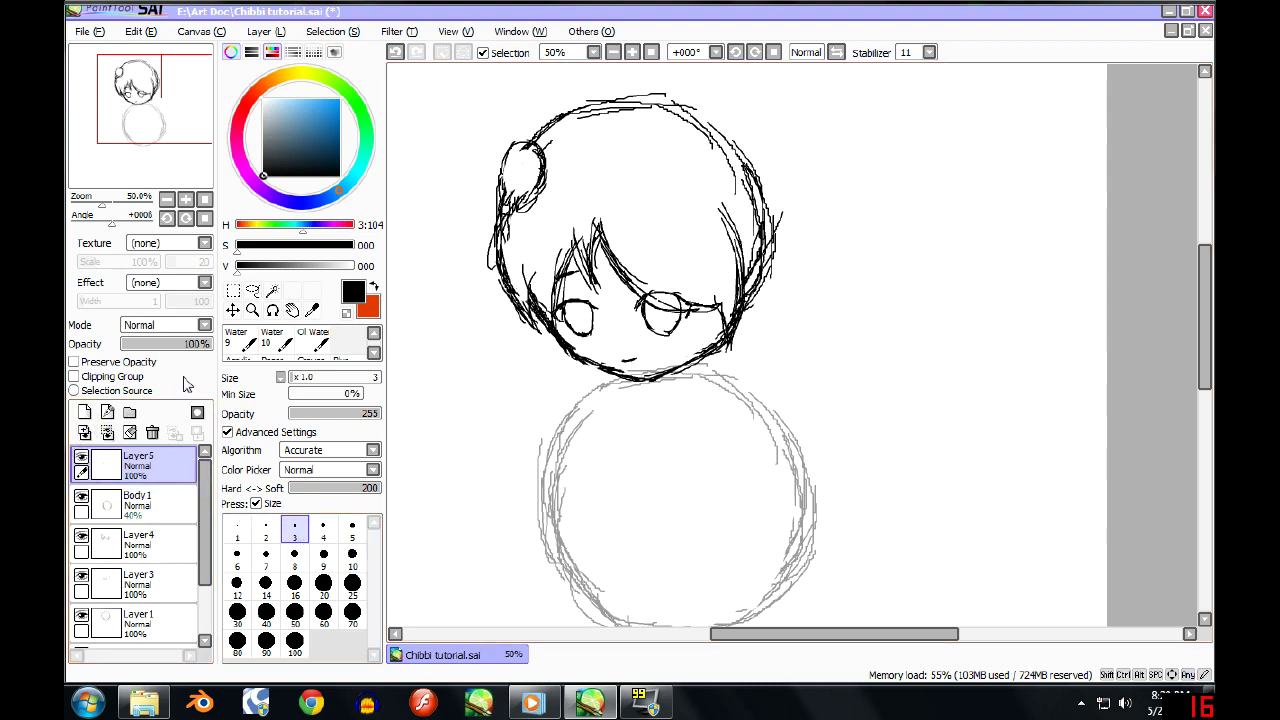
pyautogui.moveTo(481, 440); pyautogui.dragTo(1107, 401)
pyautogui.moveTo(501, 529); pyautogui.dragTo(1097, 510)
pyautogui.moveTo(555, 609); pyautogui.dragTo(1046, 604)
pyautogui.scroll(-1, 957, 571)
pyautogui.hotkey('ctrl', 'z')
pyautogui.moveTo(713, 586); pyautogui.dragTo(951, 570)
pyautogui.hotkey('ctrl', 'z')
pyautogui.moveTo(744, 585); pyautogui.dragTo(957, 563)
pyautogui.hotkey('ctrl', 'z')
pyautogui.moveTo(730, 581); pyautogui.dragTo(1005, 581)
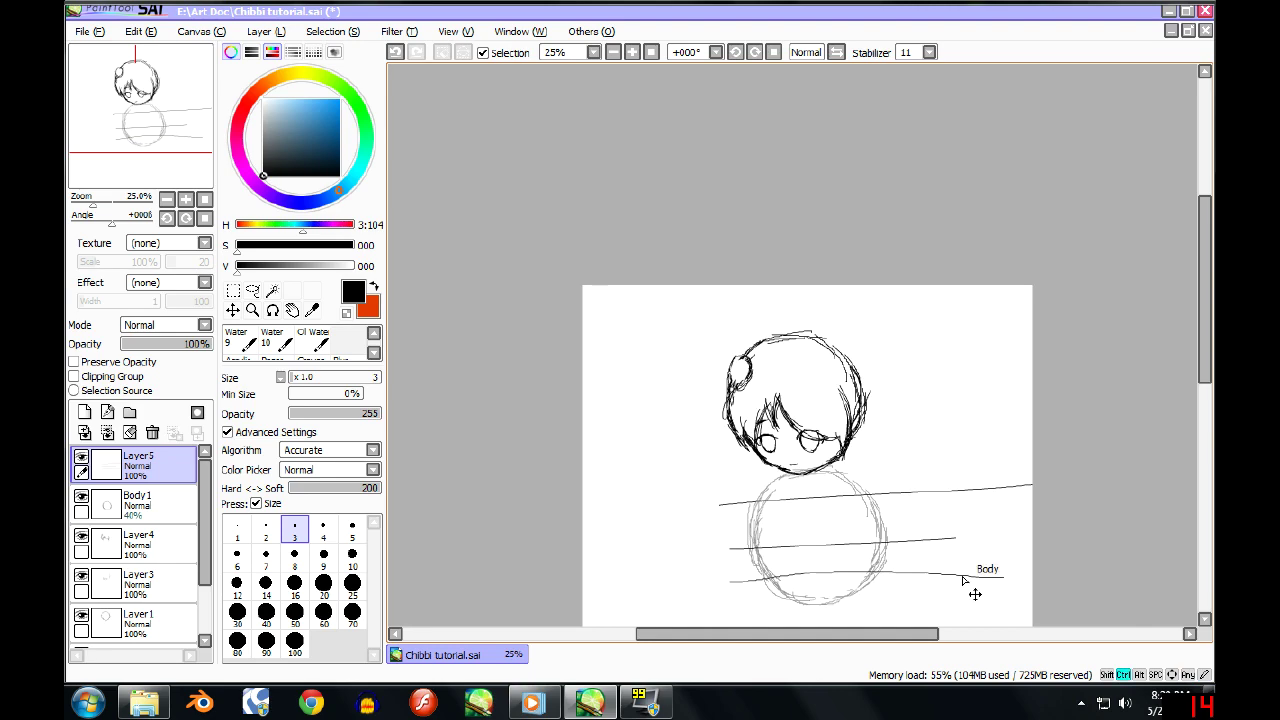
pyautogui.hotkey('ctrl', 'z')
# Add a new layer above Layer5 and sketch short neck strokes directly beneath the chin.
pyautogui.scroll(4, 903, 557)
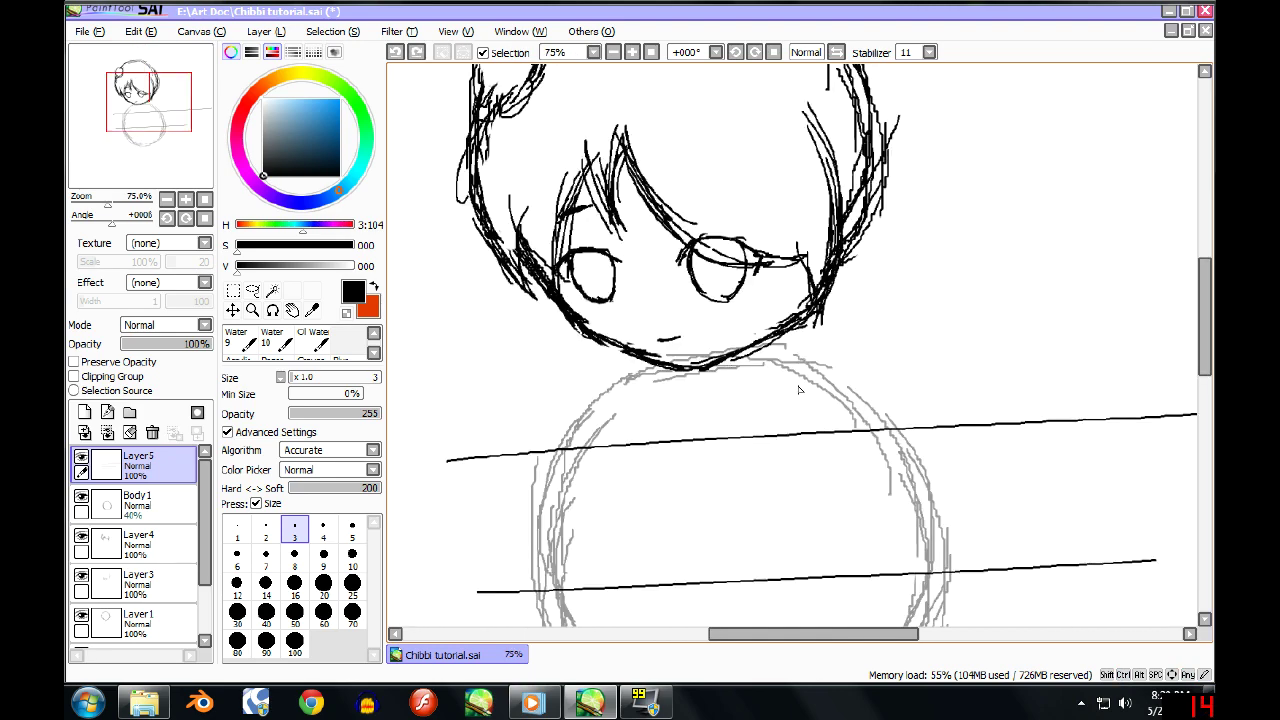
pyautogui.scroll(2, 748, 381)
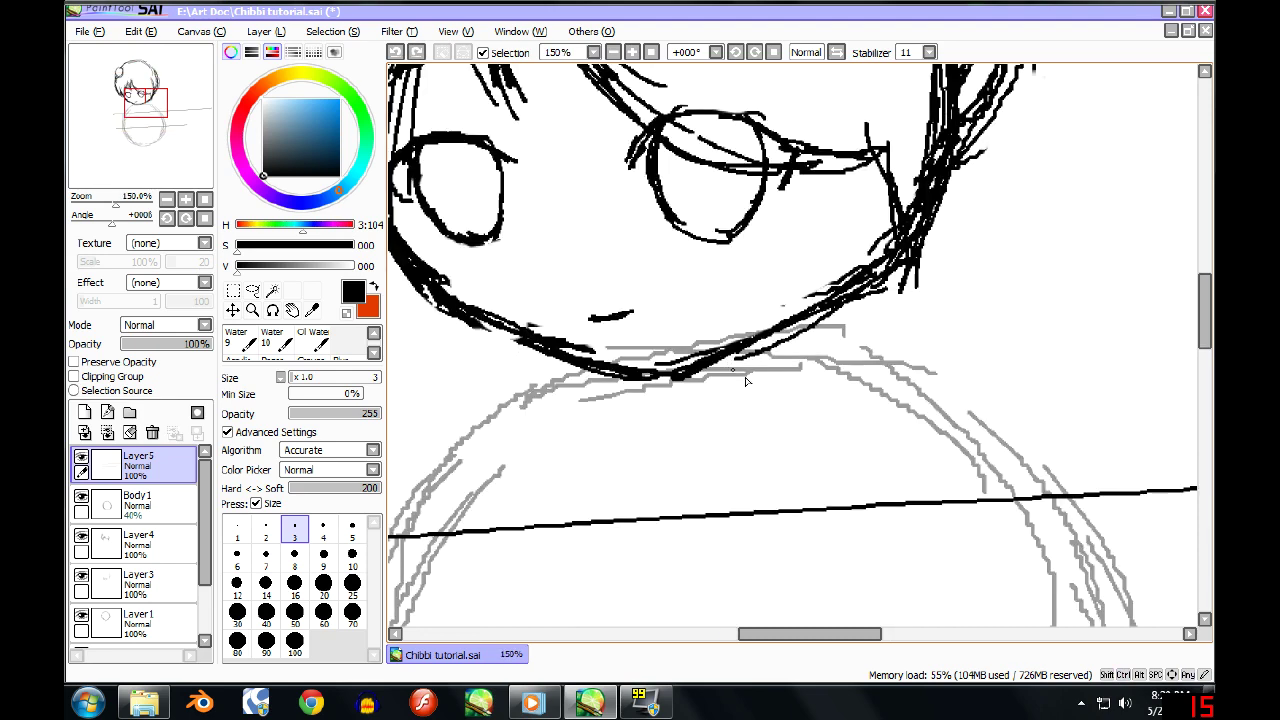
pyautogui.click(85, 412)
pyautogui.moveTo(743, 370)
pyautogui.mouseDown()
pyautogui.moveTo(692, 376)
pyautogui.moveTo(766, 346)
pyautogui.mouseUp()
pyautogui.moveTo(706, 380); pyautogui.dragTo(780, 362)
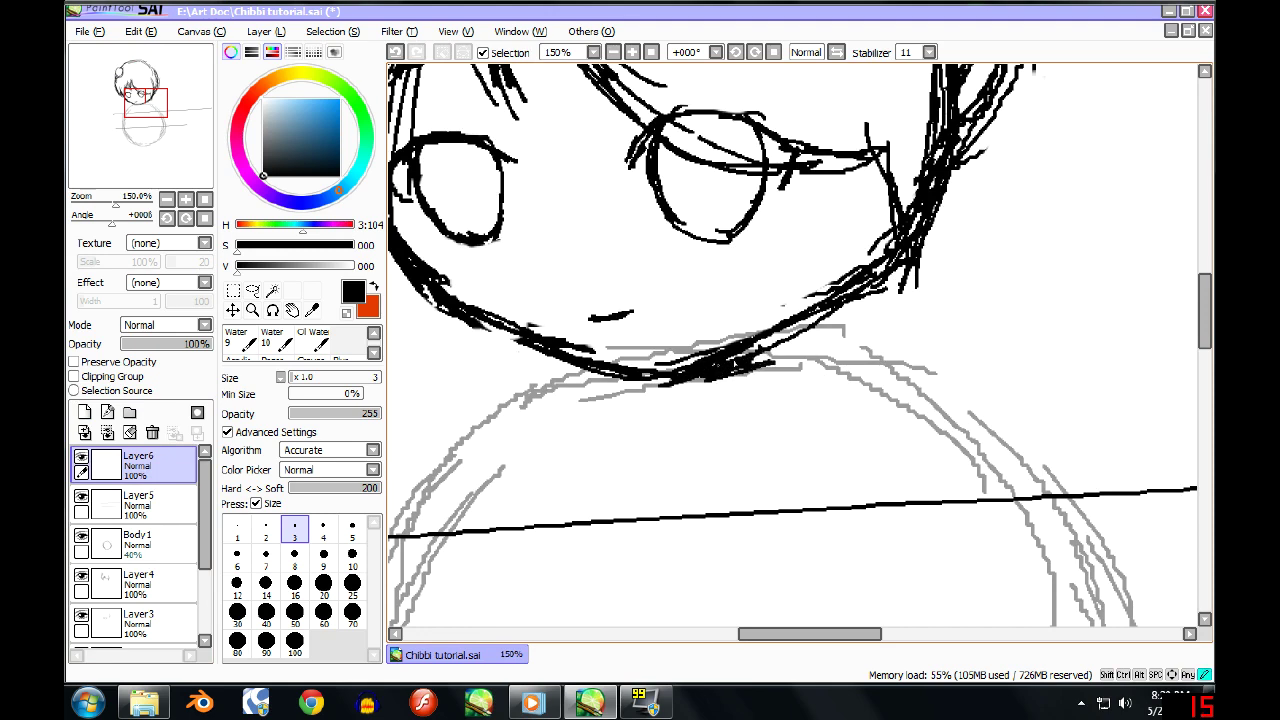
# Sketch the right shoulder with the arm's outer line, and the torso's left side and bottom edge below the head.
pyautogui.scroll(-3, 750, 360)
pyautogui.scroll(2, 765, 359)
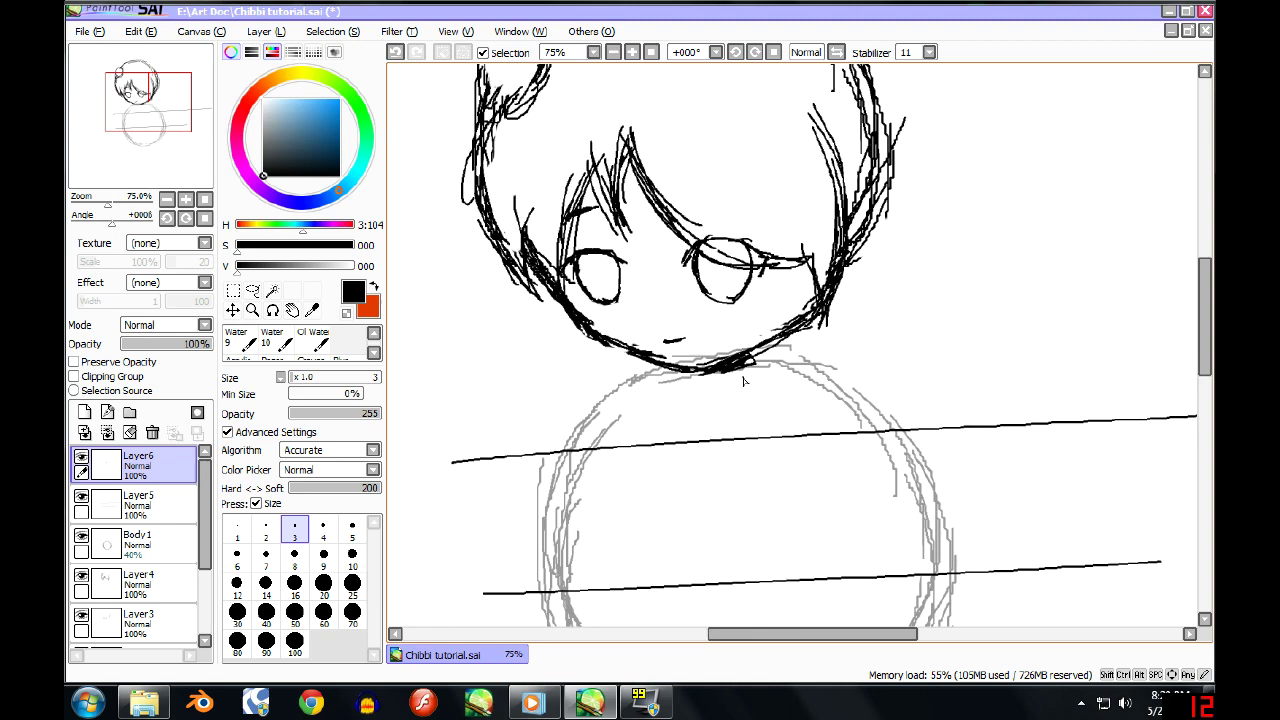
pyautogui.moveTo(778, 357)
pyautogui.mouseDown()
pyautogui.moveTo(815, 358)
pyautogui.moveTo(830, 395)
pyautogui.moveTo(866, 600)
pyautogui.mouseUp()
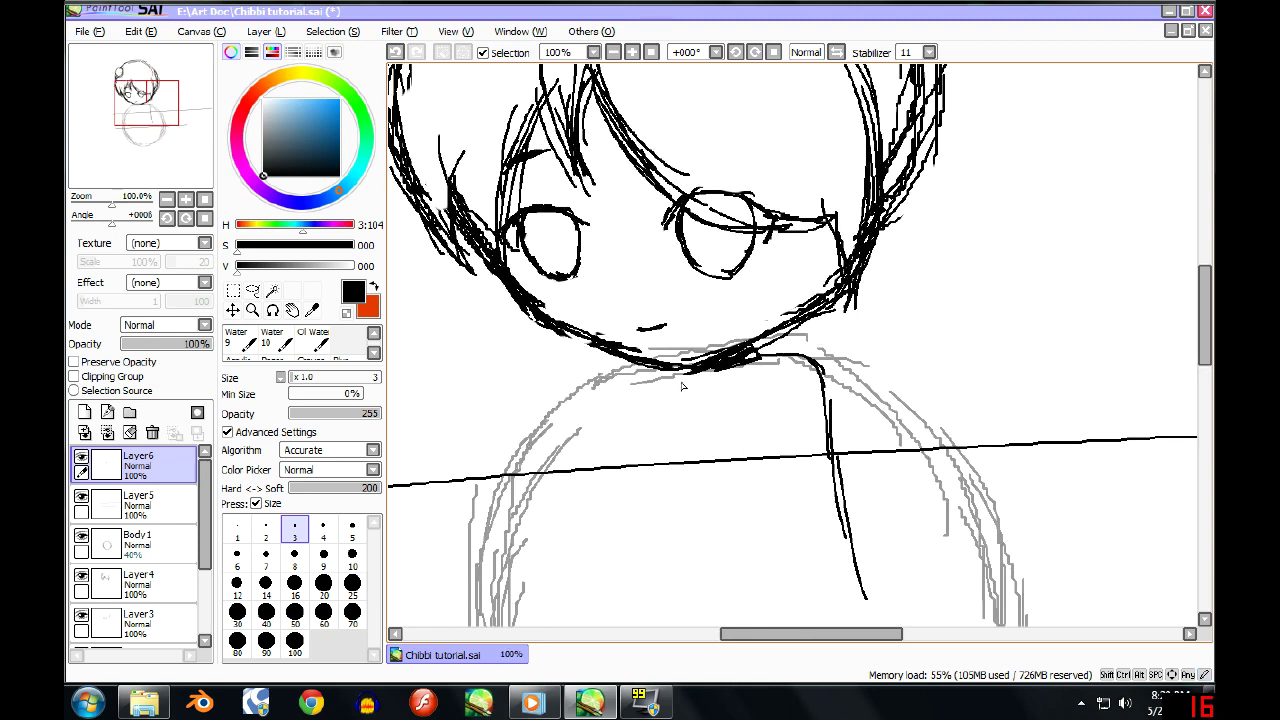
pyautogui.moveTo(676, 392)
pyautogui.mouseDown()
pyautogui.moveTo(657, 453)
pyautogui.moveTo(665, 490)
pyautogui.mouseUp()
pyautogui.scroll(-3, 665, 480)
pyautogui.scroll(1, 671, 460)
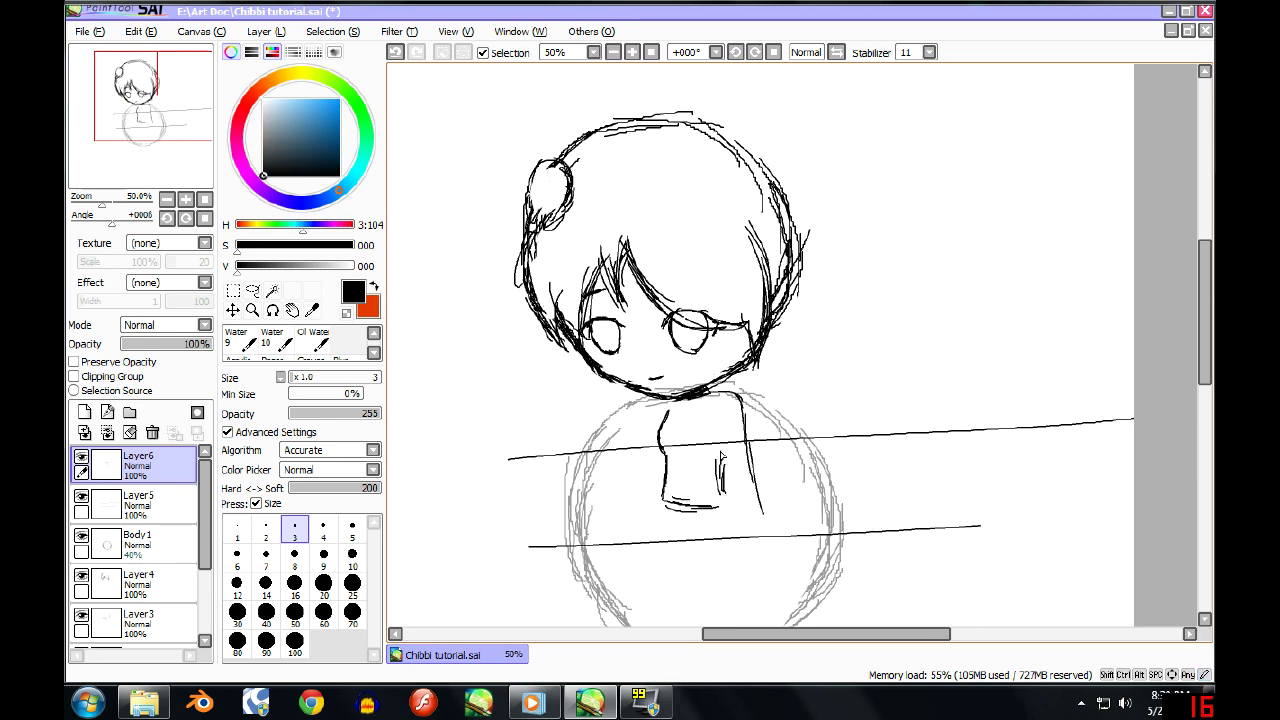
# Sketch the inner line of the right arm and reinforce its outer line so the arm tapers to a point.
pyautogui.scroll(2, 721, 457)
pyautogui.moveTo(736, 428); pyautogui.dragTo(776, 542)
pyautogui.moveTo(754, 478); pyautogui.dragTo(800, 585)
pyautogui.moveTo(767, 442); pyautogui.dragTo(792, 568)
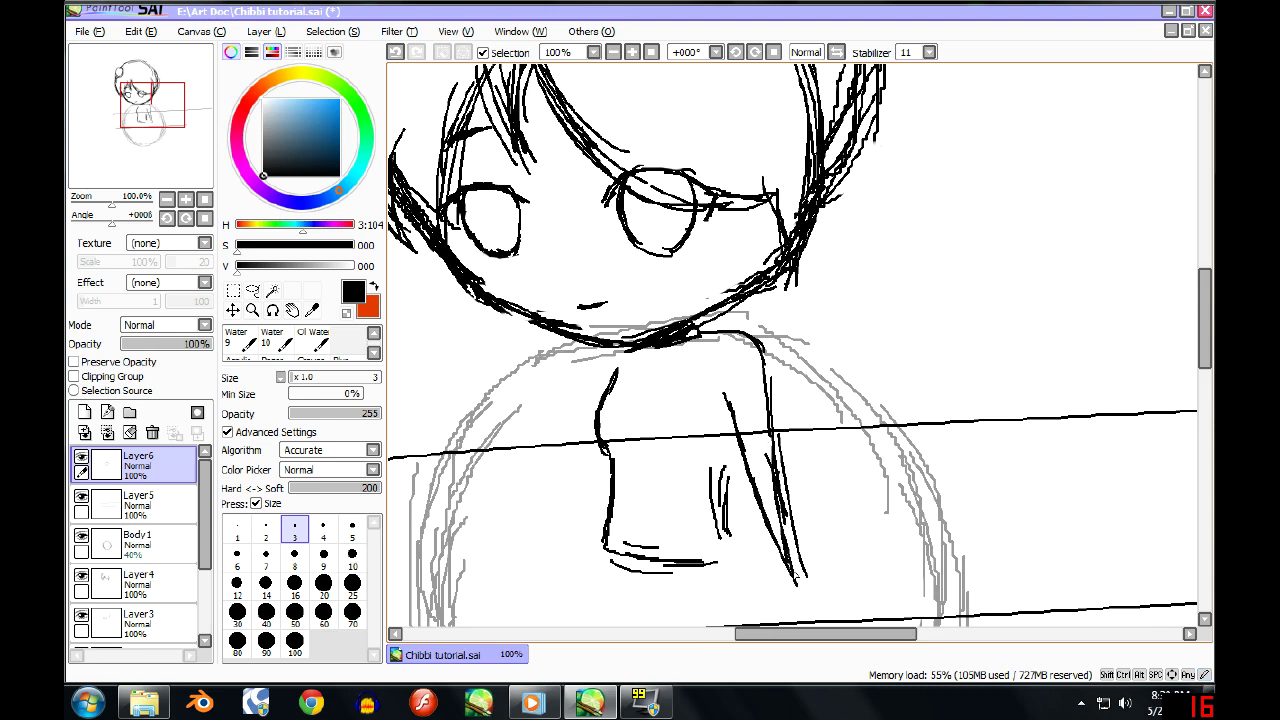
pyautogui.scroll(-3, 731, 465)
pyautogui.scroll(3, 773, 473)
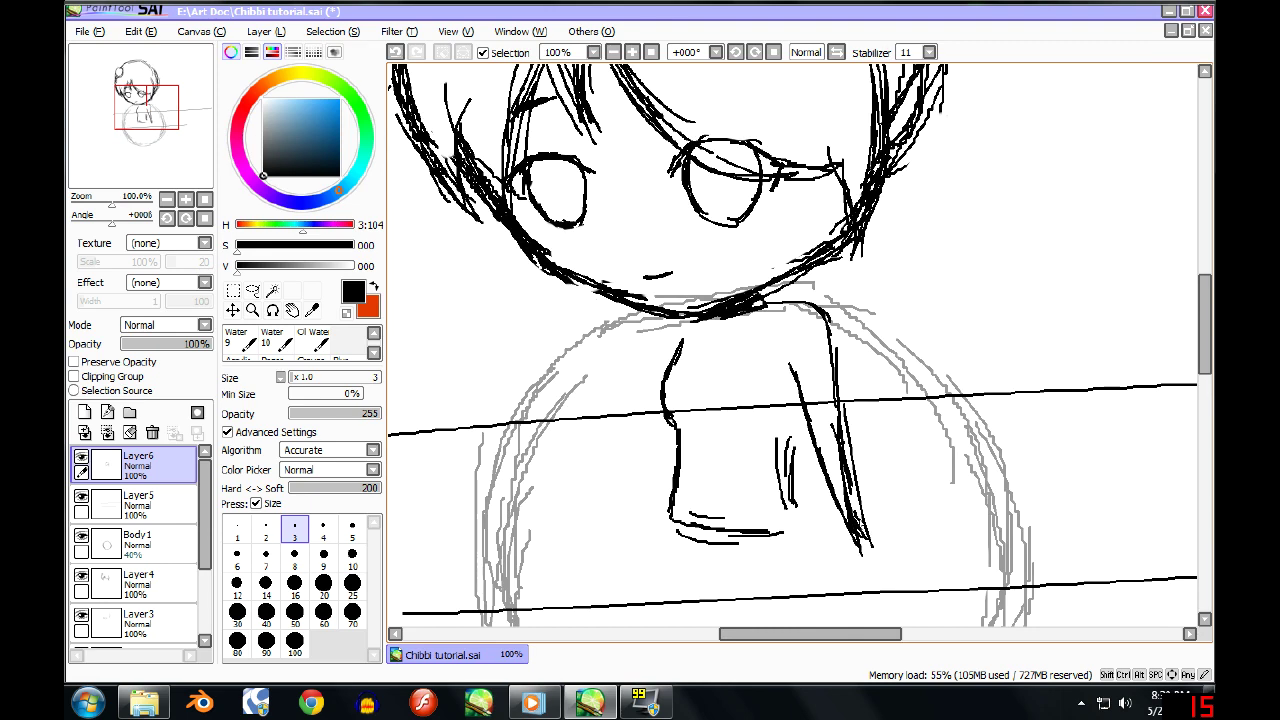
# Sketch a small hand with short finger strokes at the lower end of the right arm.
pyautogui.moveTo(852, 446); pyautogui.dragTo(866, 504)
pyautogui.scroll(-3, 895, 337)
pyautogui.hotkey('ctrl', 'z')
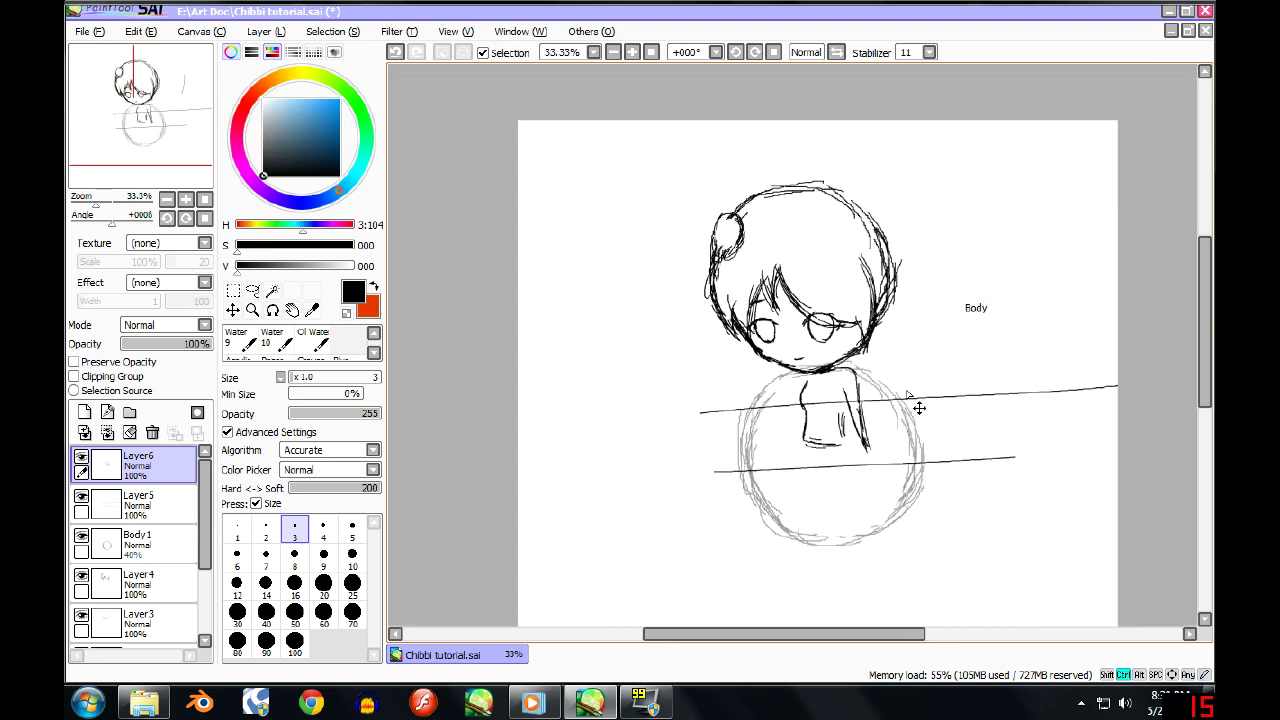
pyautogui.scroll(4, 868, 470)
pyautogui.moveTo(856, 330); pyautogui.dragTo(880, 368)
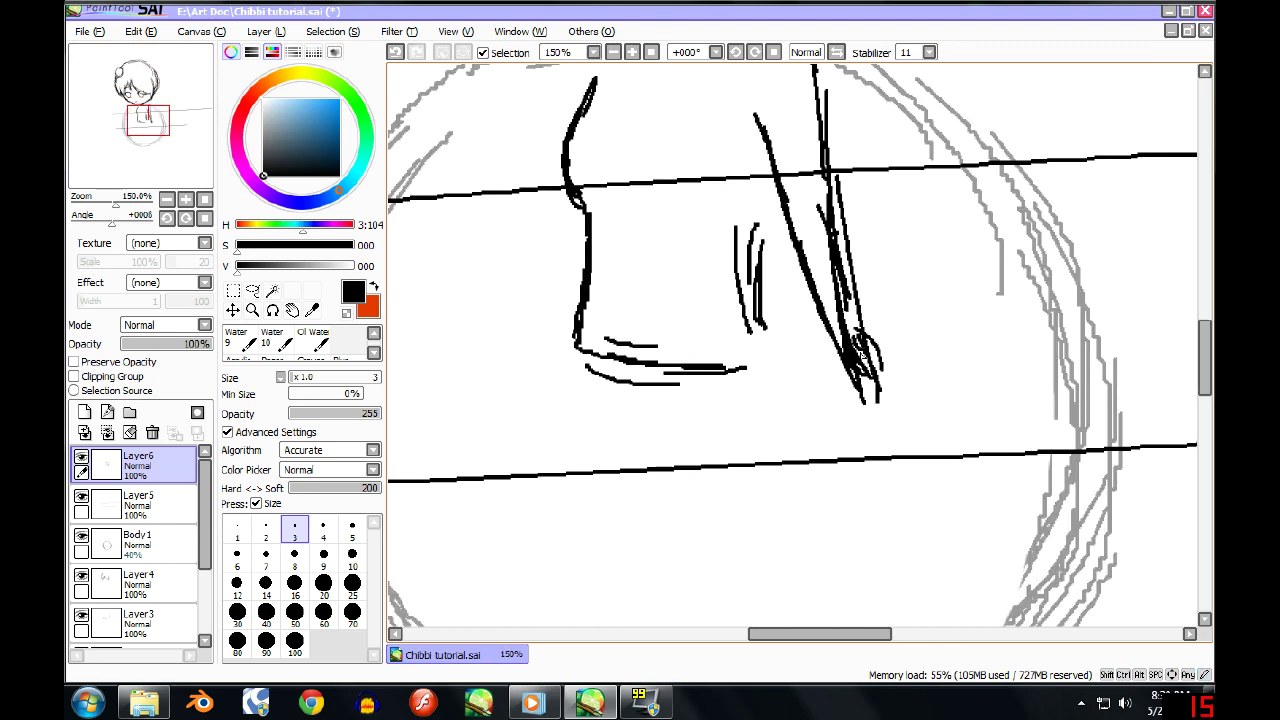
pyautogui.moveTo(868, 360); pyautogui.dragTo(865, 357)
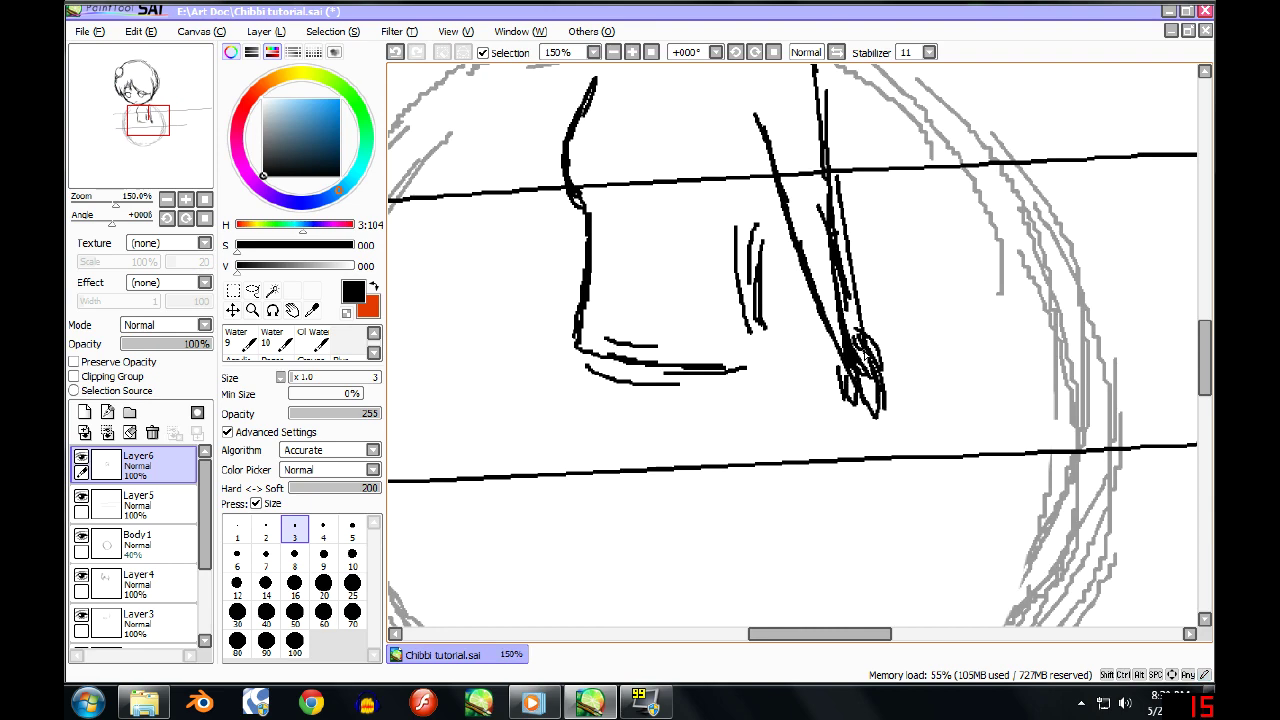
# Erase stray marks along the hand's outer edge and redraw the small inner finger.
pyautogui.press('e')
pyautogui.scroll(2, 878, 412)
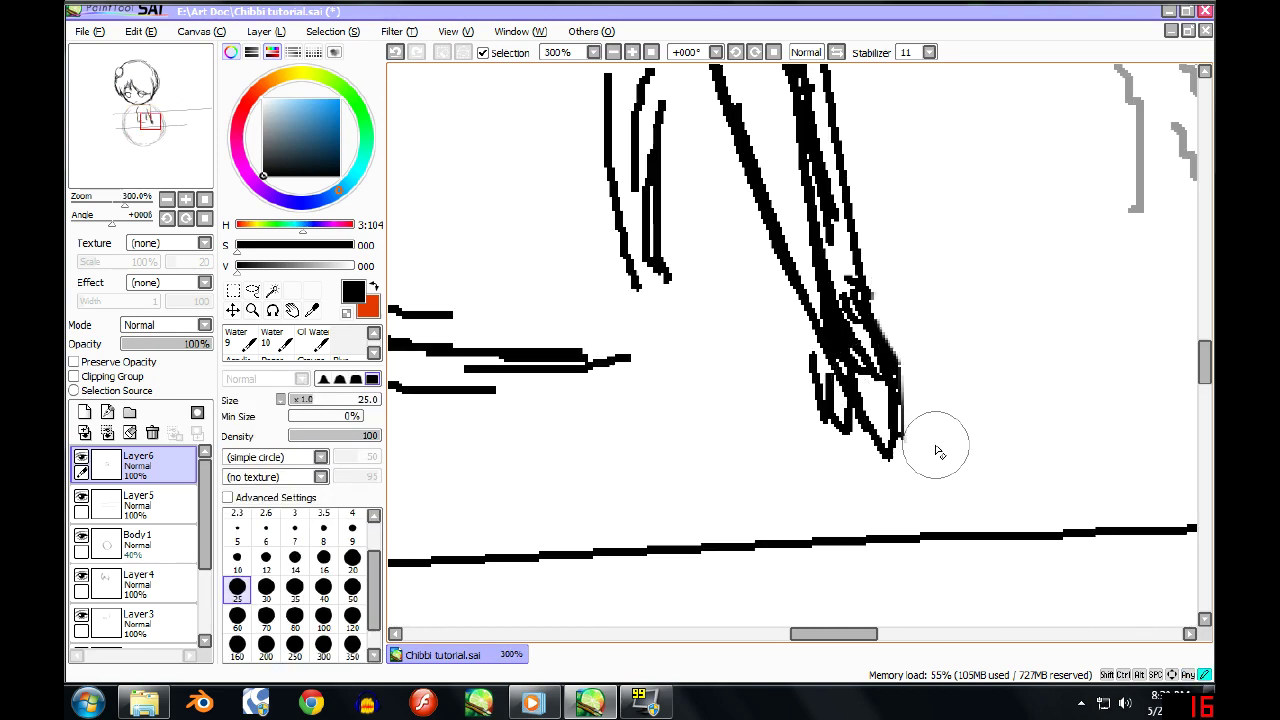
pyautogui.press('n')
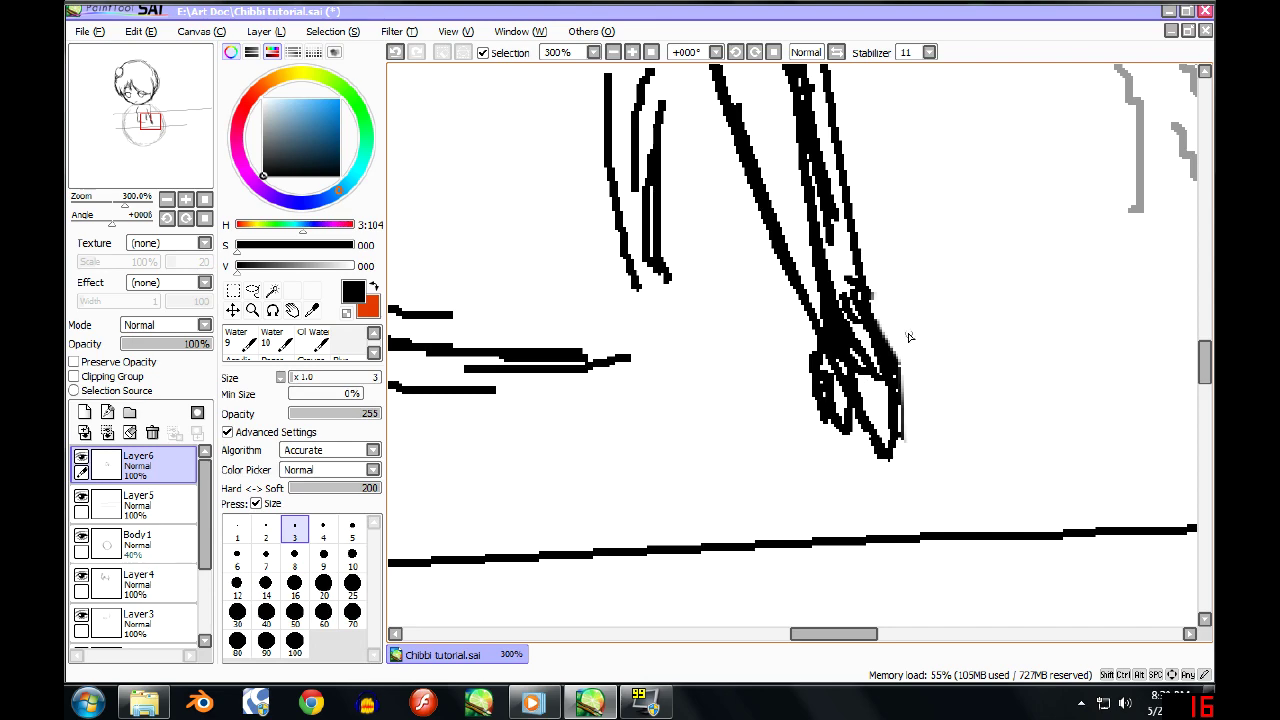
pyautogui.scroll(-4, 908, 337)
pyautogui.press('e')
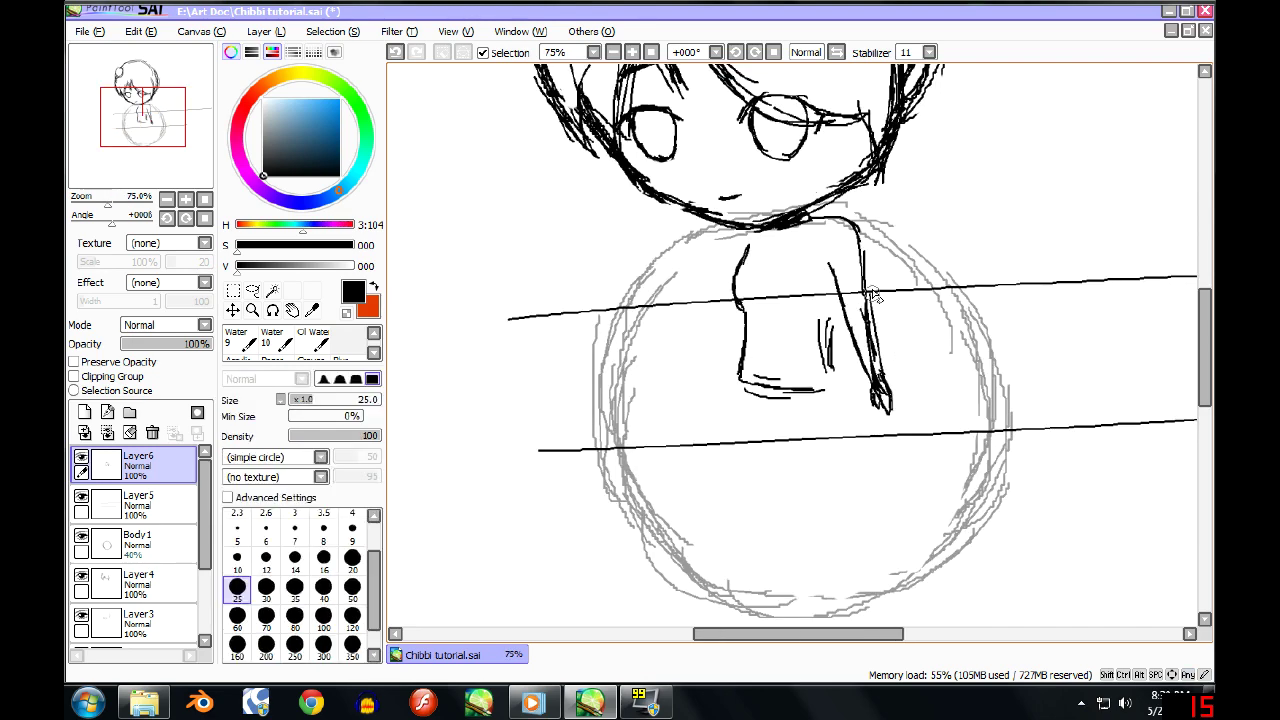
pyautogui.press('n')
# Complete the torso's side lines between chin and waist, and sketch a short flared skirt below it.
pyautogui.scroll(1, 745, 237)
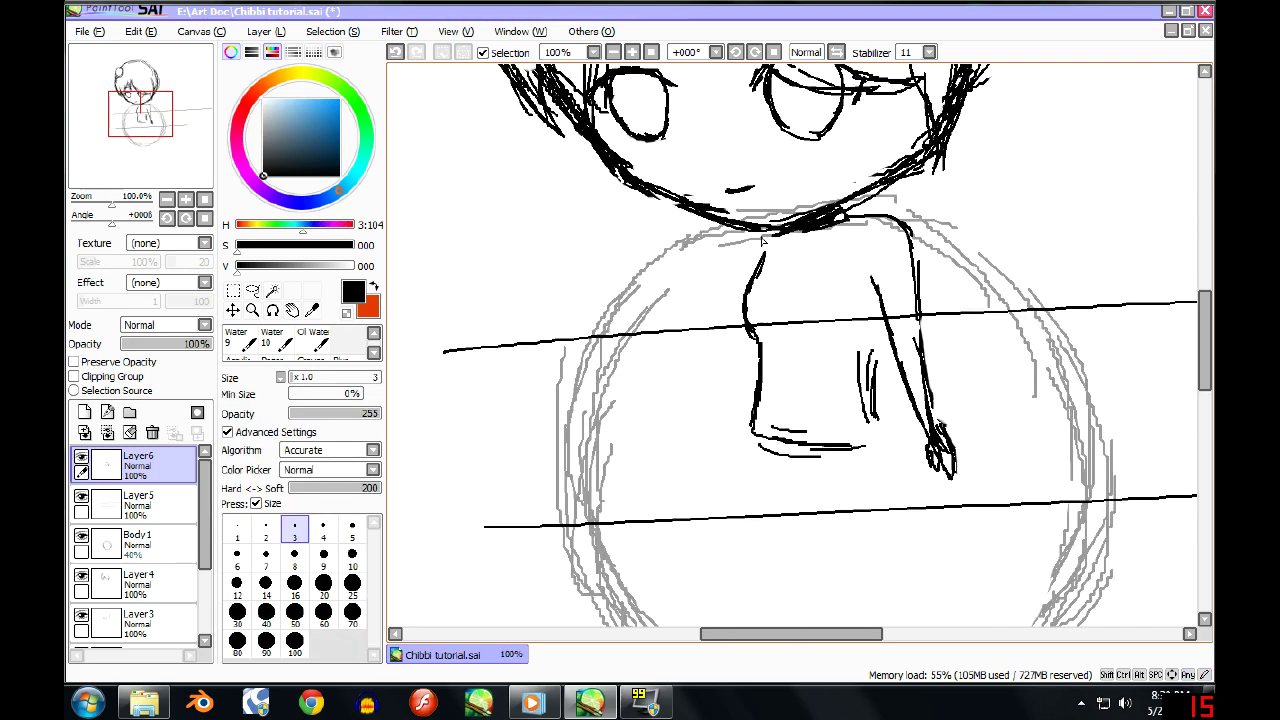
pyautogui.moveTo(751, 234); pyautogui.dragTo(749, 268)
pyautogui.hotkey('ctrl', 'z')
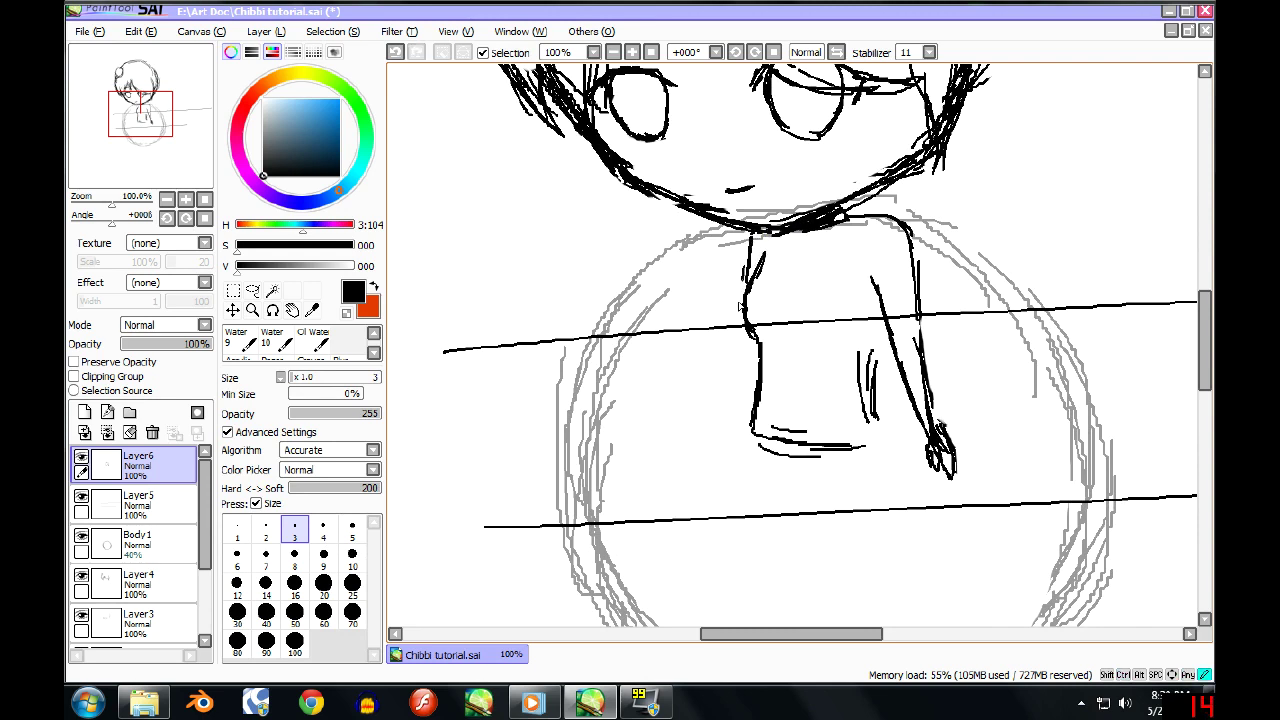
pyautogui.hotkey('ctrl', 'z')
pyautogui.moveTo(876, 286)
pyautogui.mouseDown()
pyautogui.moveTo(865, 358)
pyautogui.moveTo(870, 349)
pyautogui.moveTo(884, 443)
pyautogui.moveTo(770, 470)
pyautogui.mouseUp()
pyautogui.scroll(-2, 821, 448)
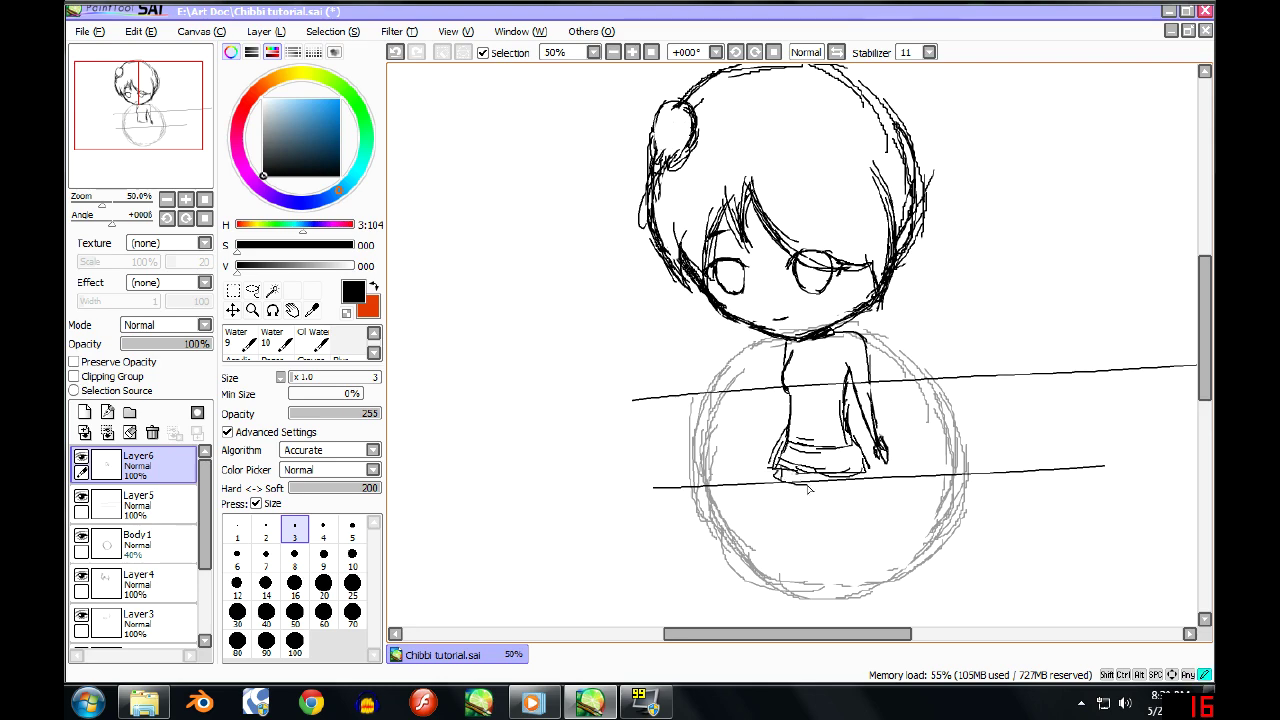
pyautogui.scroll(-1, 865, 483)
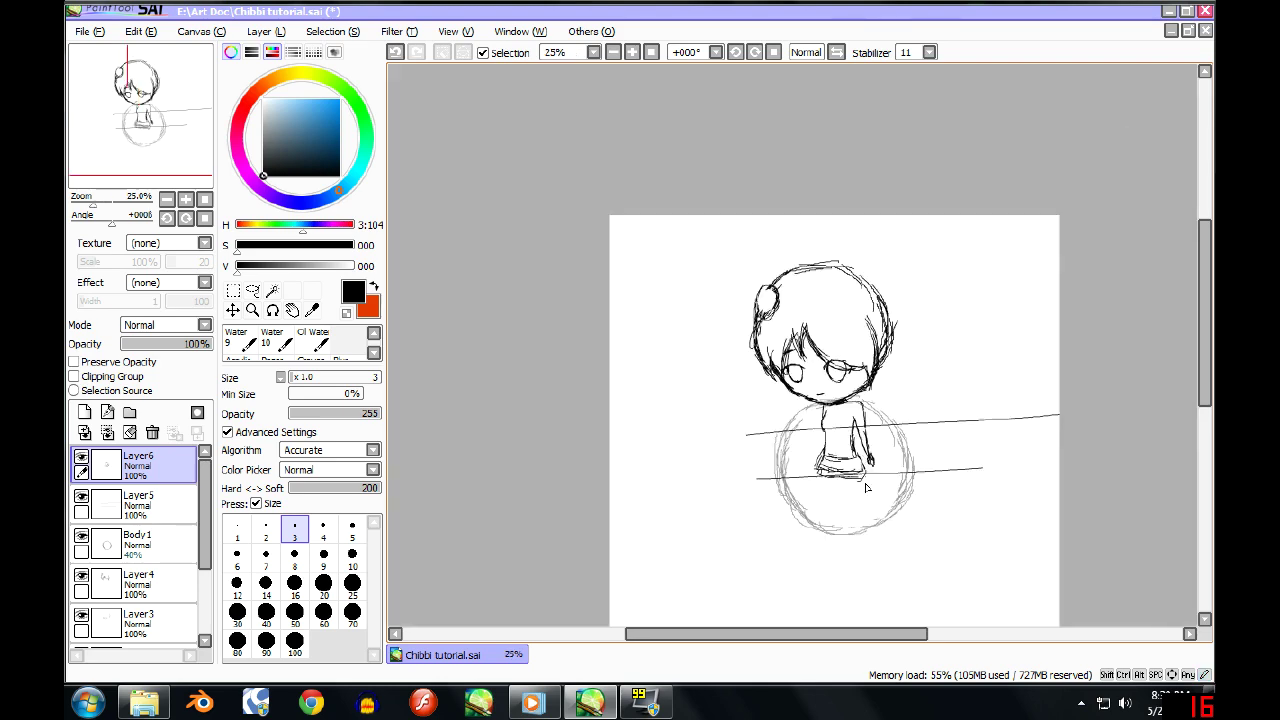
# Sketch the right leg below the skirt with two lines that taper towards the foot.
pyautogui.scroll(2, 856, 466)
pyautogui.moveTo(847, 500); pyautogui.dragTo(858, 530)
pyautogui.moveTo(845, 448); pyautogui.dragTo(862, 553)
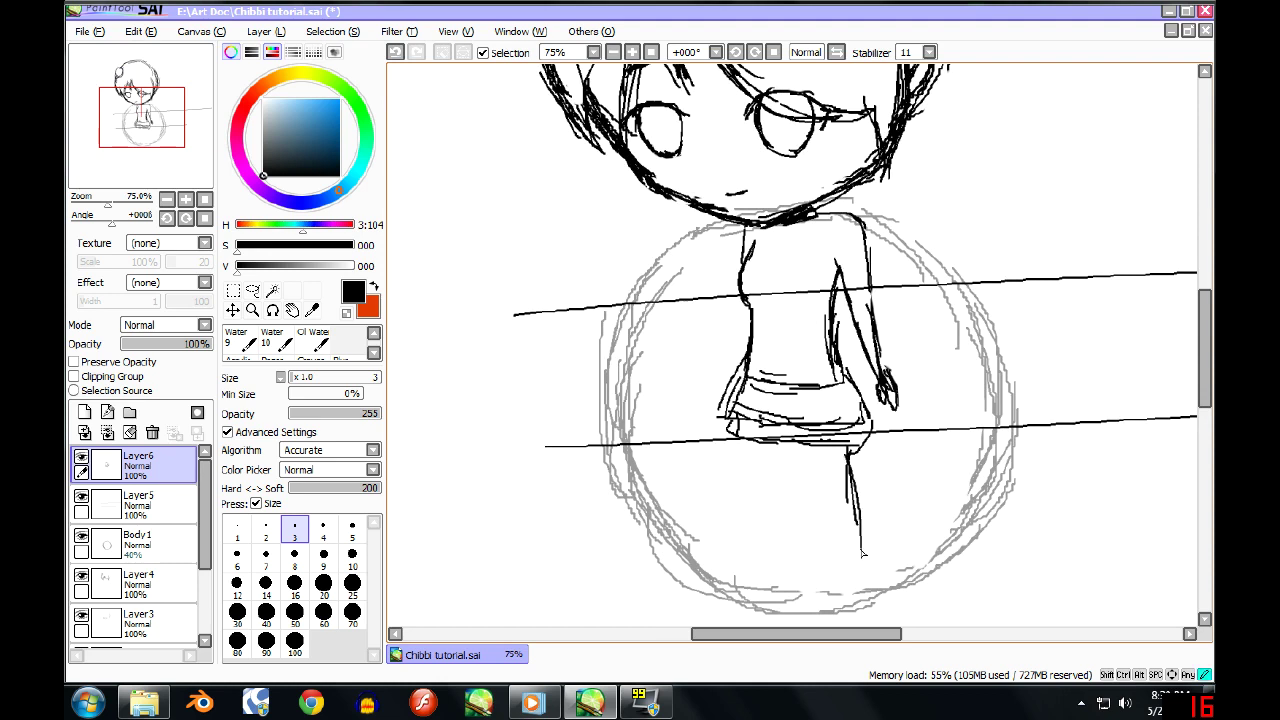
pyautogui.hotkey('ctrl', 'z')
pyautogui.moveTo(812, 450); pyautogui.dragTo(854, 555)
pyautogui.moveTo(836, 505); pyautogui.dragTo(858, 566)
pyautogui.hotkey('ctrl', 'z')
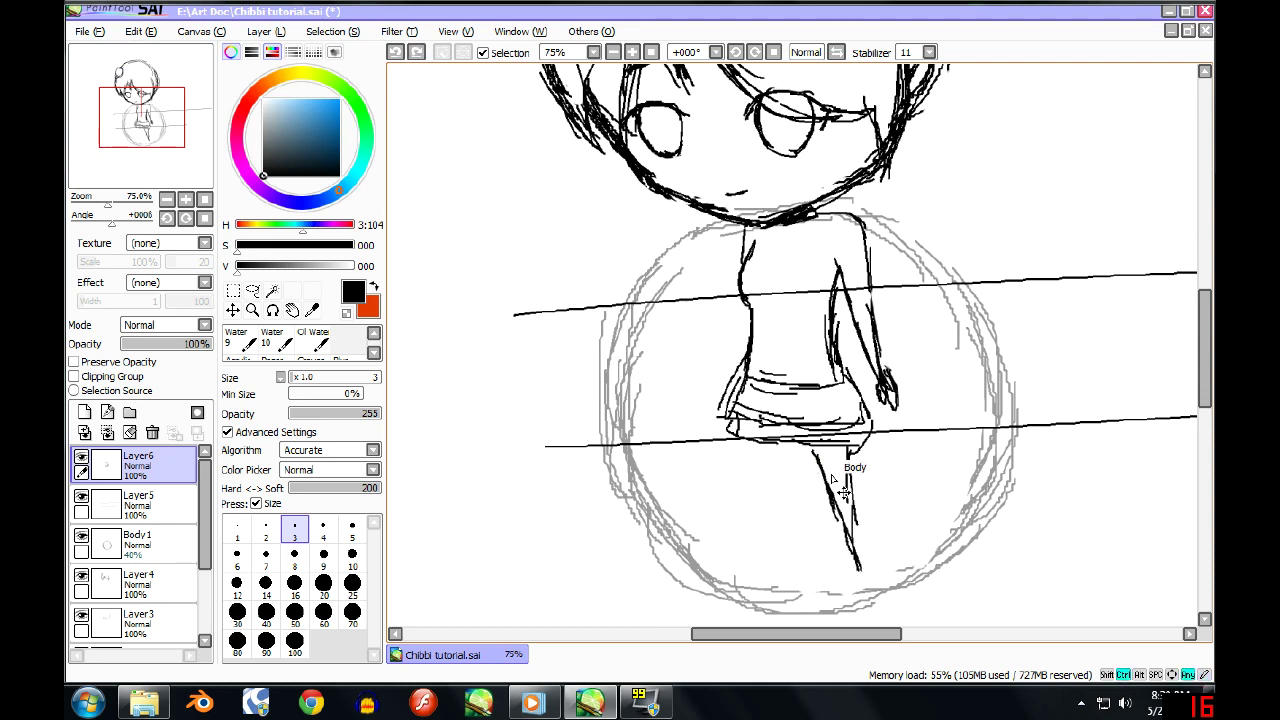
# Sketch the left leg below the skirt, narrowing to a point at the same level as the right leg.
pyautogui.moveTo(769, 450); pyautogui.dragTo(785, 526)
pyautogui.moveTo(775, 455); pyautogui.dragTo(788, 540)
pyautogui.hotkey('ctrl', 'z')
pyautogui.moveTo(770, 448); pyautogui.dragTo(790, 532)
pyautogui.moveTo(801, 451); pyautogui.dragTo(800, 570)
pyautogui.moveTo(786, 528); pyautogui.dragTo(798, 570)
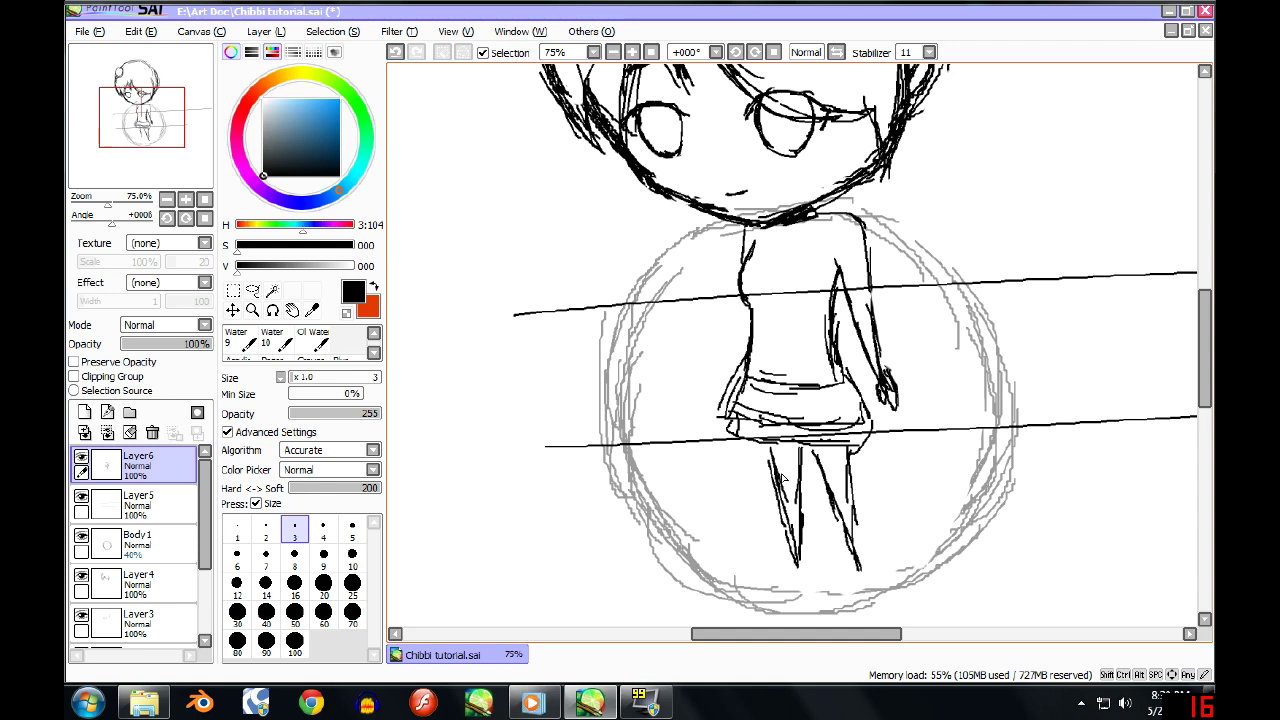
# Draw a square neckline with straps on the torso, and sketch a glove over the lower part of the right arm.
pyautogui.scroll(-4, 783, 488)
pyautogui.scroll(1, 847, 404)
pyautogui.scroll(-1, 828, 410)
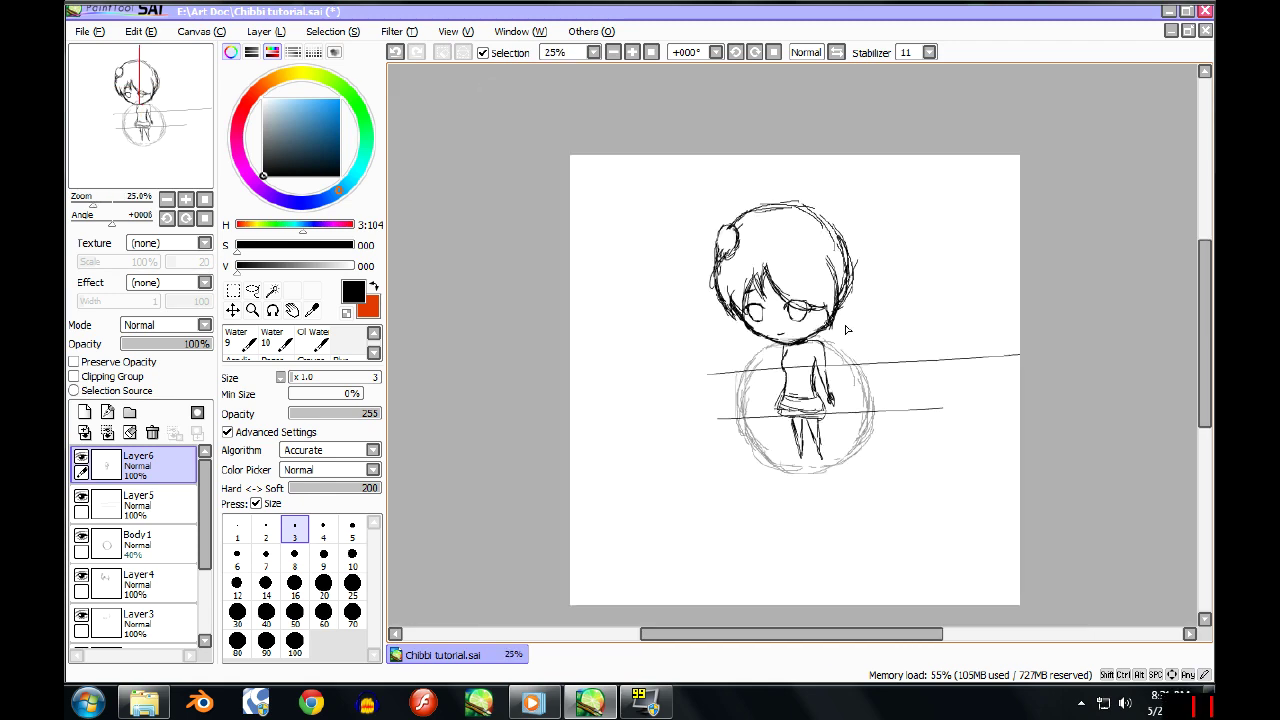
pyautogui.scroll(3, 810, 390)
pyautogui.scroll(-2, 797, 368)
pyautogui.scroll(3, 797, 367)
pyautogui.moveTo(674, 411)
pyautogui.mouseDown()
pyautogui.moveTo(760, 413)
pyautogui.moveTo(766, 347)
pyautogui.mouseUp()
pyautogui.moveTo(700, 373); pyautogui.dragTo(686, 404)
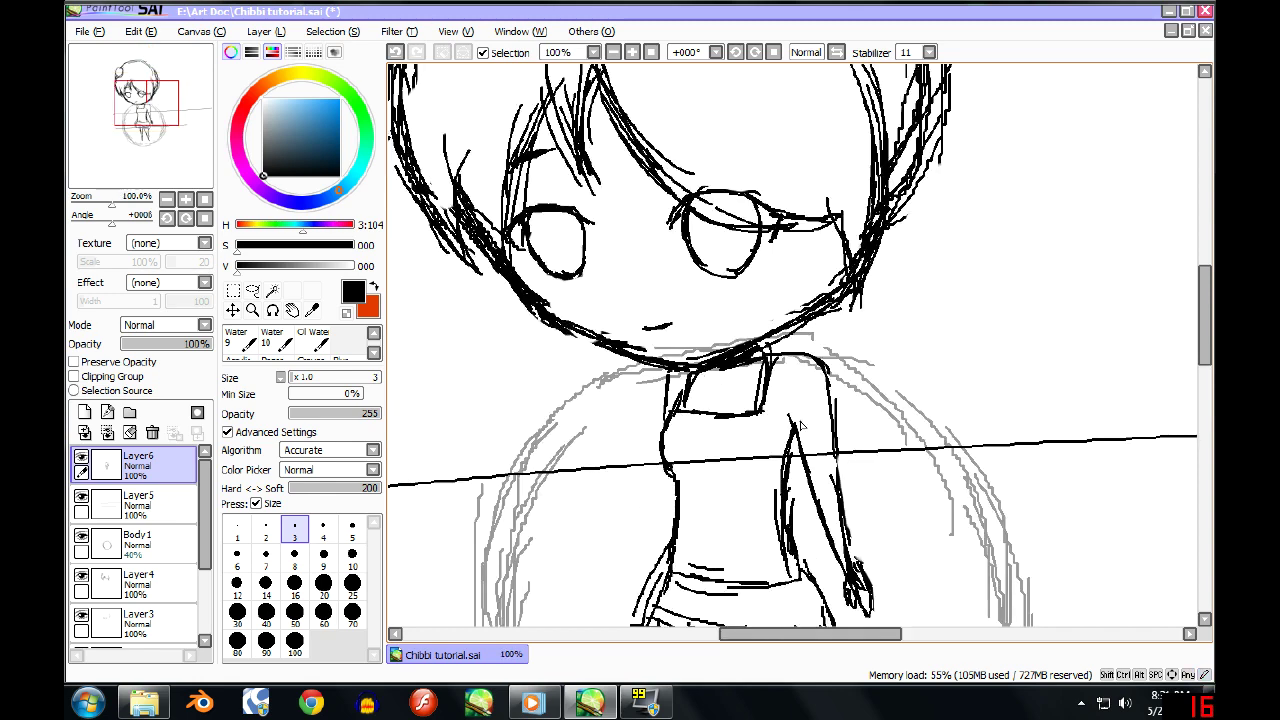
pyautogui.moveTo(810, 464)
pyautogui.mouseDown()
pyautogui.moveTo(834, 448)
pyautogui.moveTo(846, 572)
pyautogui.mouseUp()
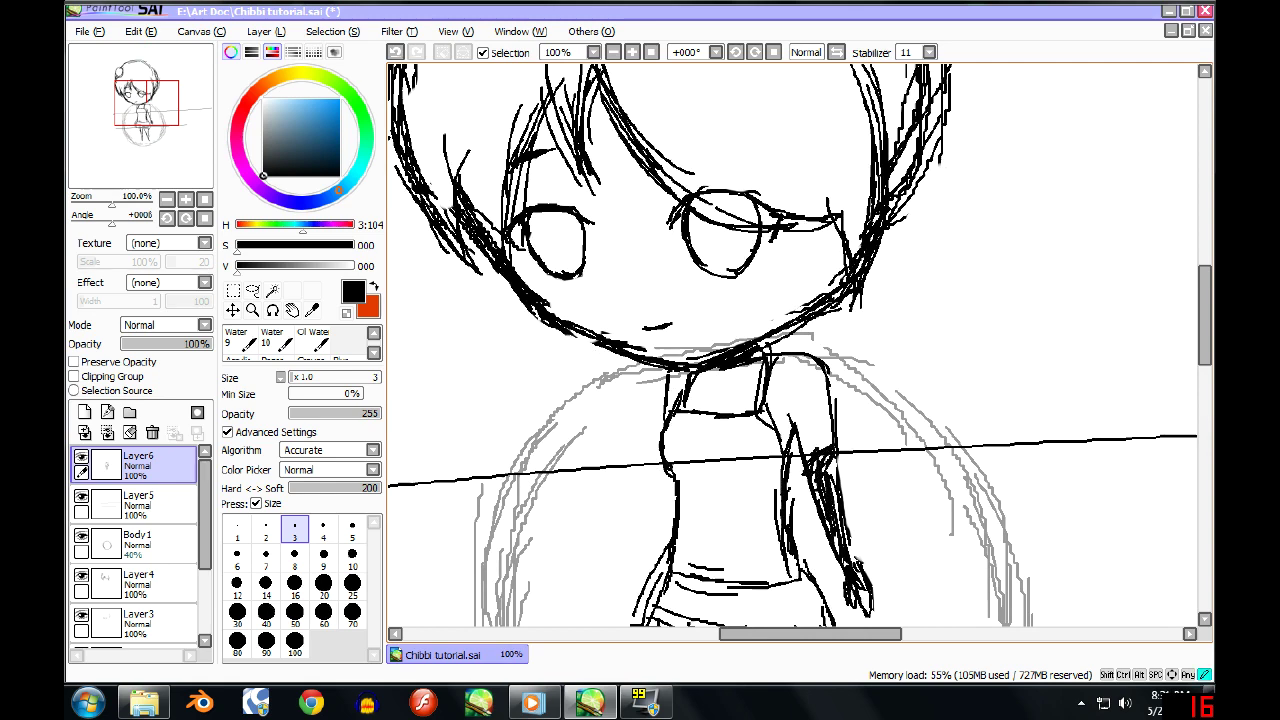
# Sketch the bust contour and vertical seam lines down the front of the bodice.
pyautogui.scroll(-3, 824, 466)
pyautogui.scroll(3, 826, 530)
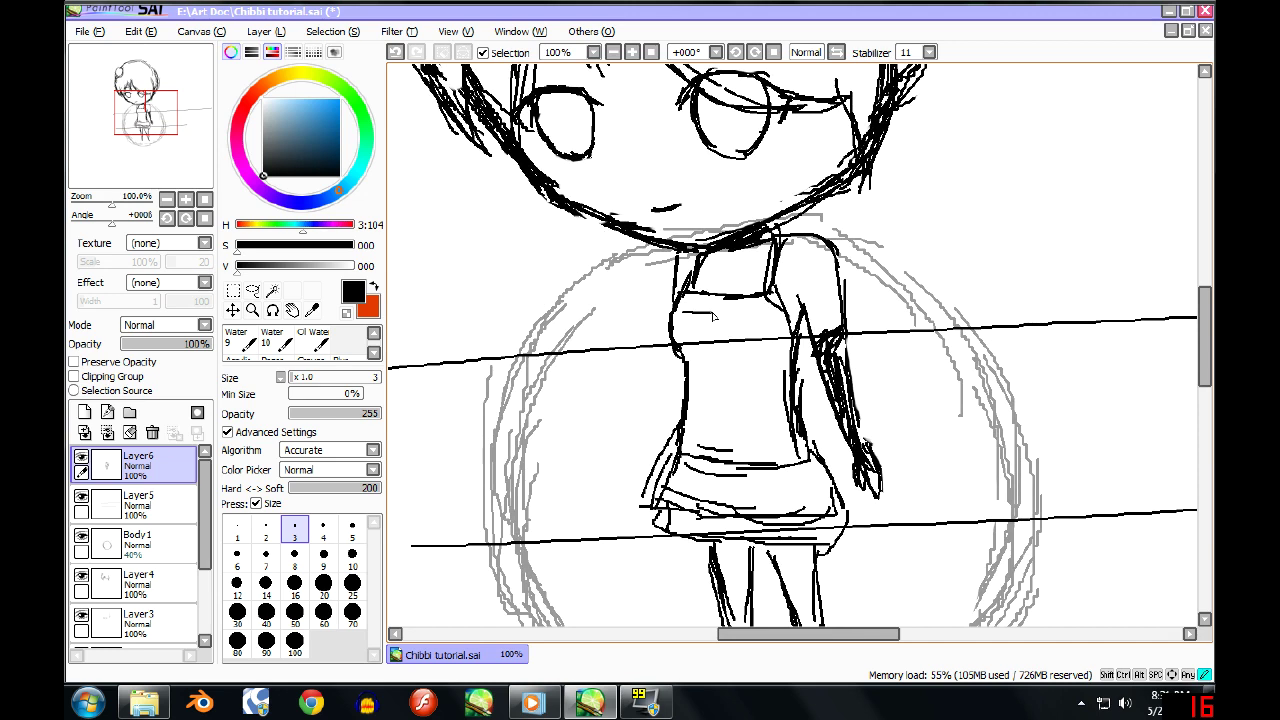
pyautogui.moveTo(783, 345)
pyautogui.mouseDown()
pyautogui.moveTo(748, 374)
pyautogui.moveTo(746, 440)
pyautogui.mouseUp()
pyautogui.moveTo(708, 368); pyautogui.dragTo(718, 444)
# Sketch stocking tops and darker strokes on both legs below the skirt.
pyautogui.scroll(-4, 718, 360)
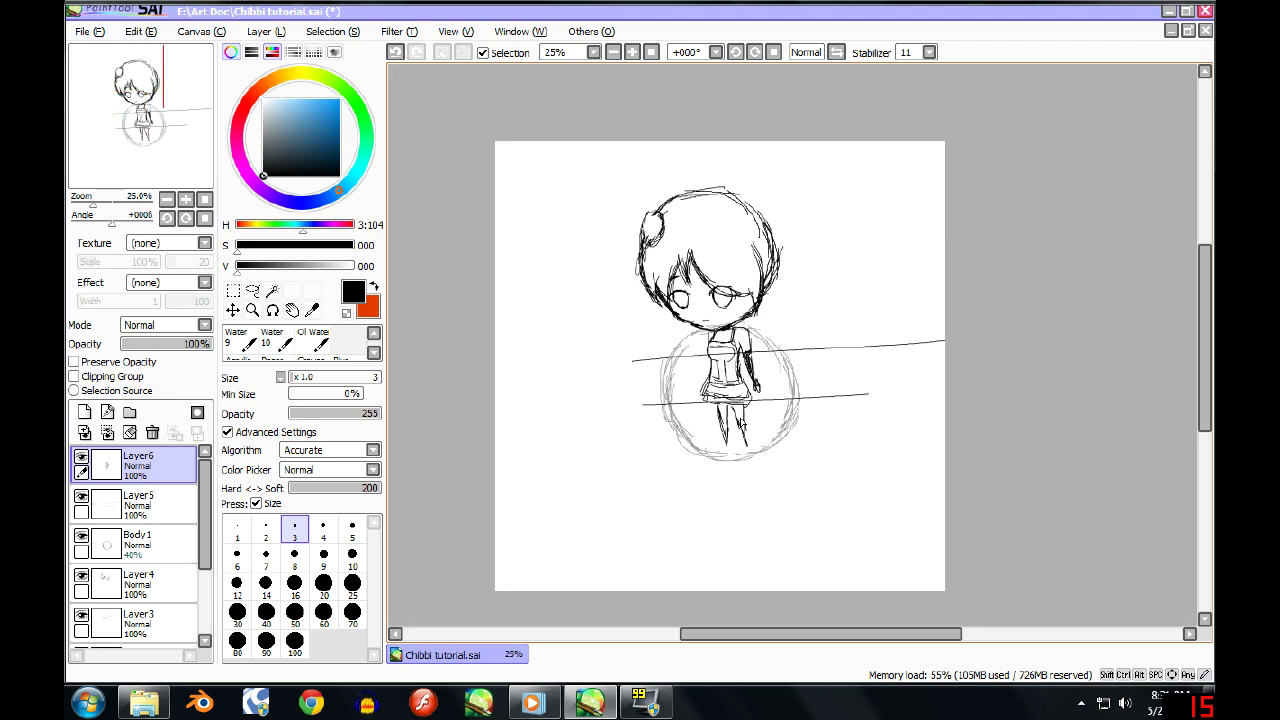
pyautogui.scroll(3, 738, 420)
pyautogui.moveTo(740, 399)
pyautogui.mouseDown()
pyautogui.moveTo(720, 402)
pyautogui.moveTo(748, 452)
pyautogui.mouseUp()
pyautogui.moveTo(678, 402)
pyautogui.mouseDown()
pyautogui.moveTo(689, 404)
pyautogui.moveTo(691, 484)
pyautogui.mouseUp()
pyautogui.scroll(-4, 691, 484)
# Delete the guideline layer Layer5 and the body circle layer Body1.
pyautogui.click(140, 505)
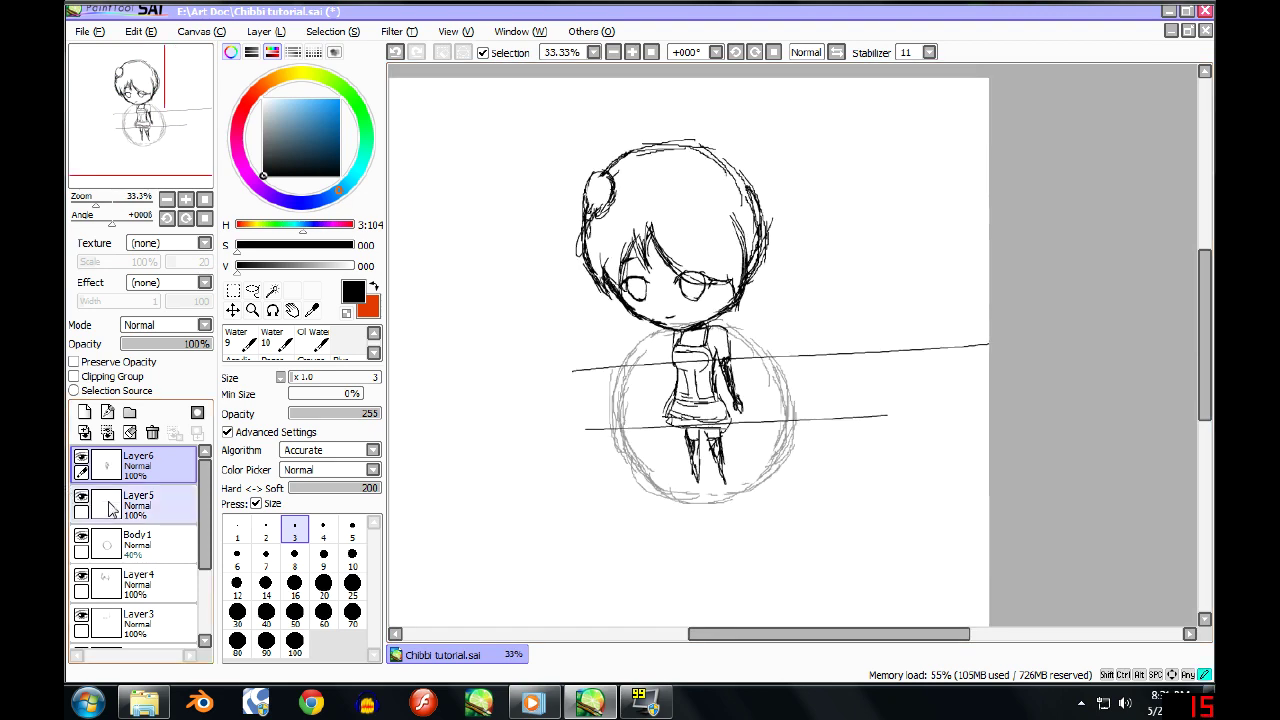
pyautogui.click(152, 432)
pyautogui.click(137, 530)
pyautogui.click(148, 494)
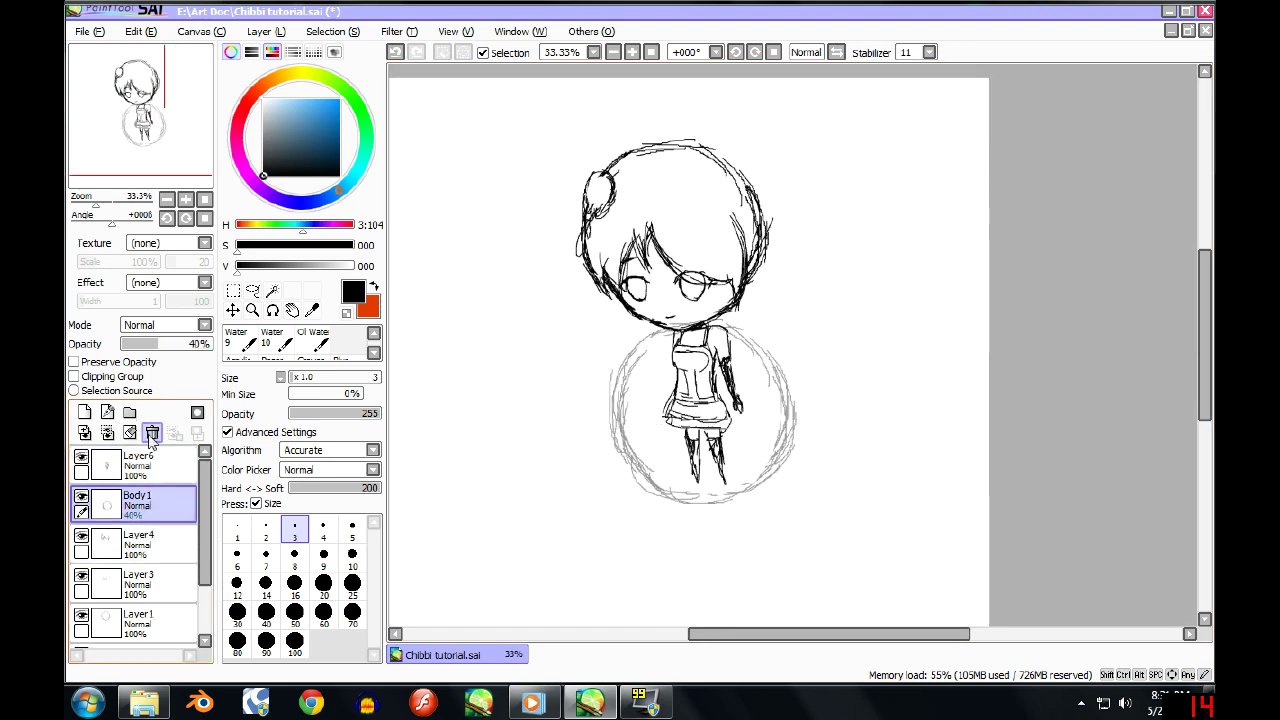
pyautogui.click(152, 432)
# Check the whole figure without its guides and save the drawing.
pyautogui.scroll(-1, 641, 338)
pyautogui.scroll(2, 690, 322)
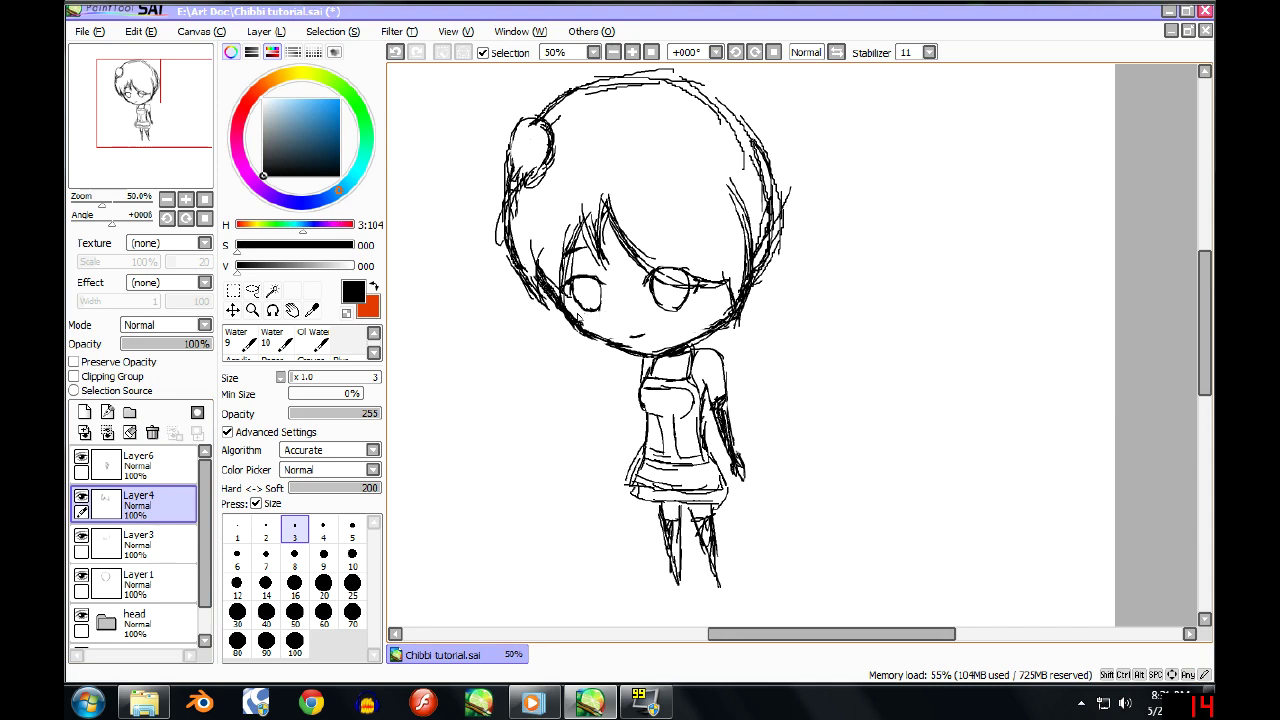
pyautogui.scroll(-2, 615, 321)
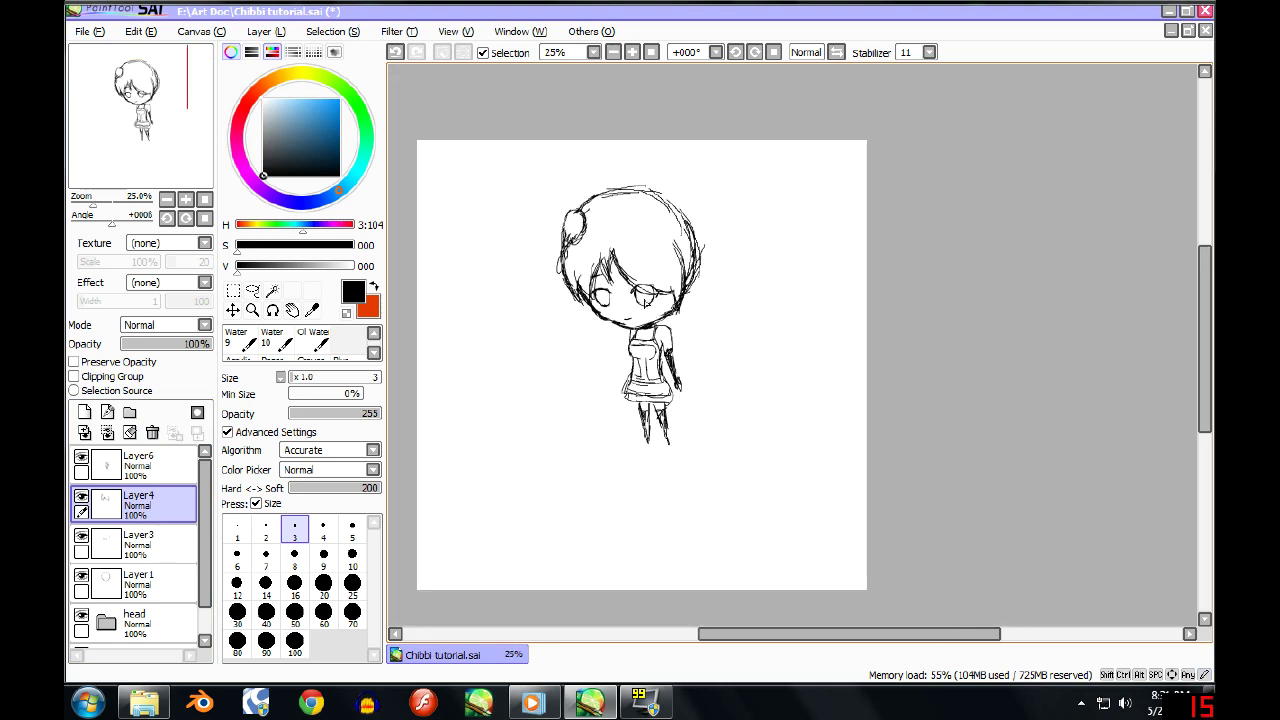
pyautogui.scroll(1, 645, 300)
pyautogui.hotkey('ctrl', 's')
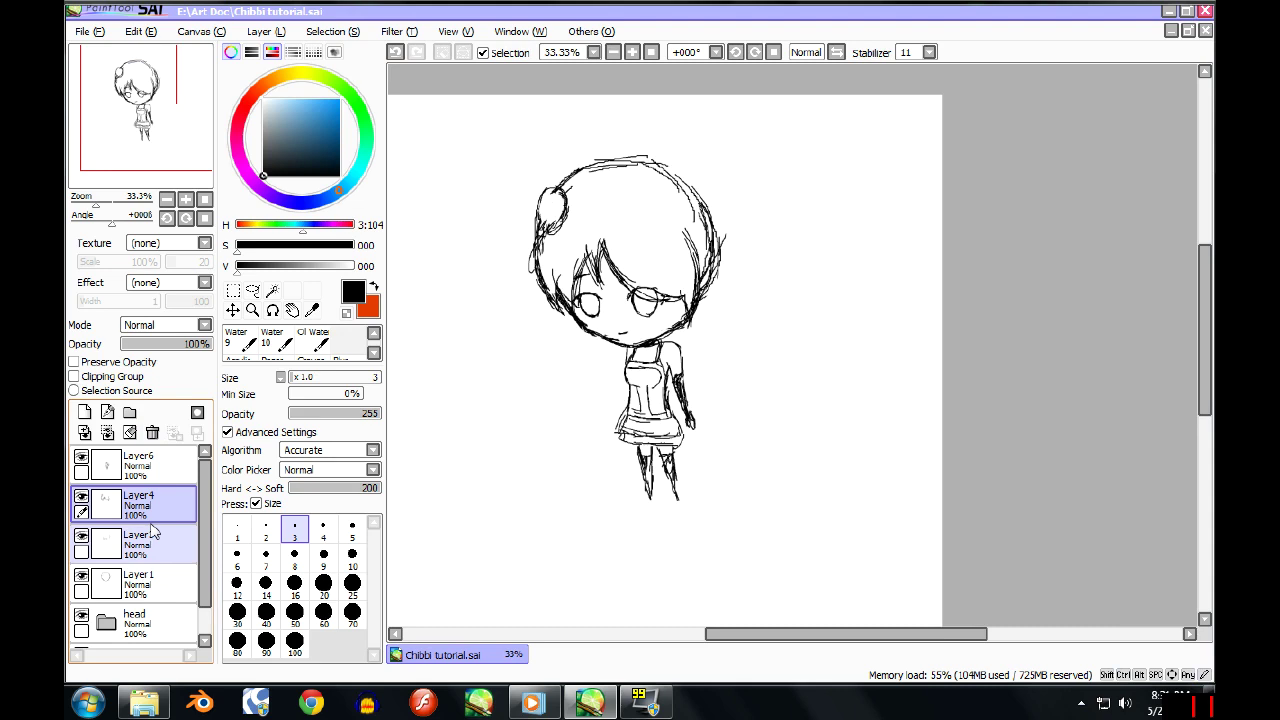
# Create a new layer folder and move the head layers Layer4, Layer3 and Layer1 into it.
pyautogui.click(152, 535)
pyautogui.scroll(-1, 178, 545)
pyautogui.click(180, 549)
pyautogui.scroll(1, 104, 500)
pyautogui.click(83, 497)
pyautogui.click(83, 497)
pyautogui.click(130, 505)
pyautogui.click(129, 412)
pyautogui.moveTo(143, 536); pyautogui.dragTo(151, 509)
pyautogui.moveTo(151, 587); pyautogui.dragTo(145, 540)
pyautogui.scroll(-1, 146, 560)
pyautogui.click(110, 478)
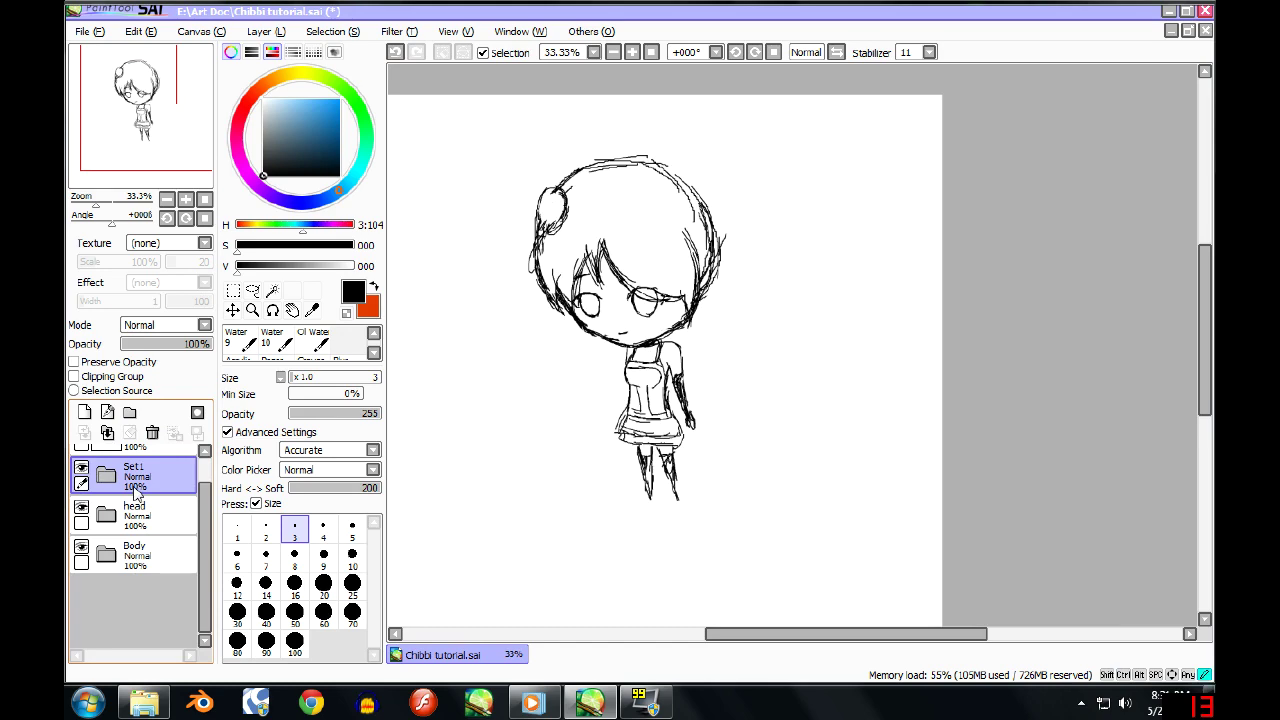
# Transform the folder with the head layers, shifting the head slightly and tilting it a little clockwise over the body.
pyautogui.hotkey('ctrl', 't')
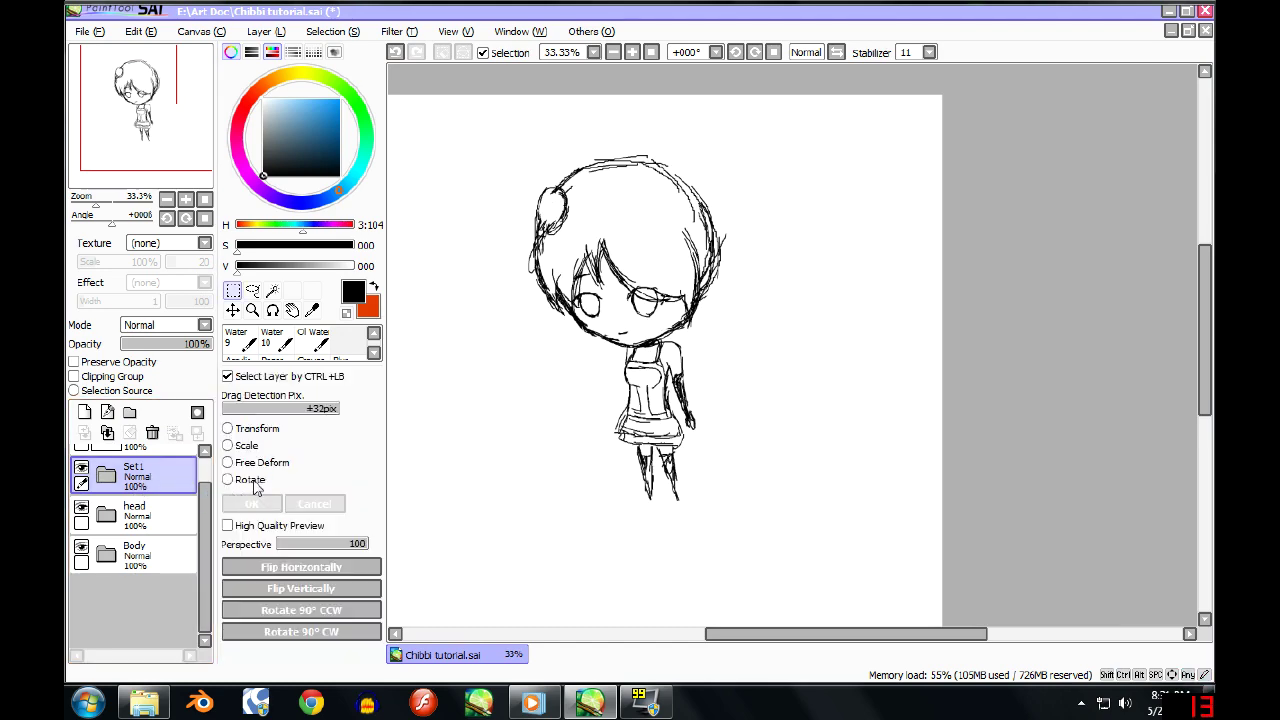
pyautogui.click(245, 429)
pyautogui.moveTo(668, 298); pyautogui.dragTo(673, 300)
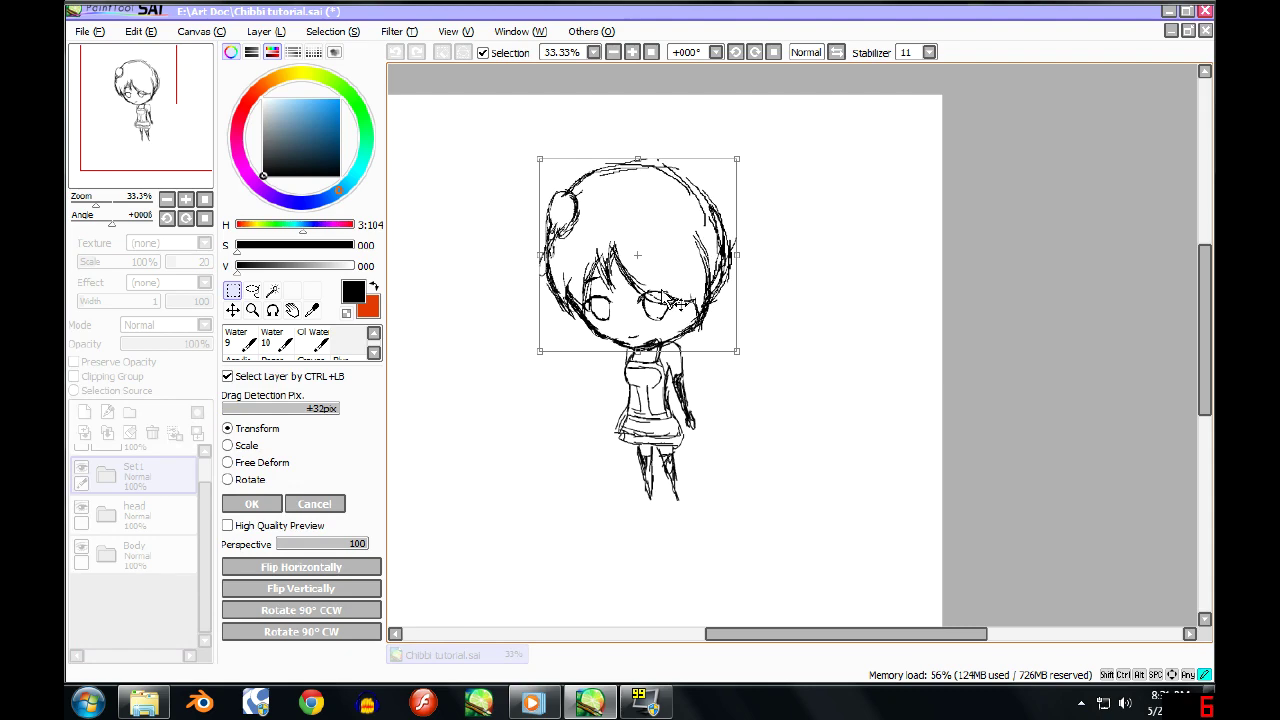
pyautogui.scroll(1, 672, 298)
pyautogui.moveTo(686, 292)
pyautogui.mouseDown()
pyautogui.moveTo(675, 285)
pyautogui.moveTo(681, 299)
pyautogui.mouseUp()
pyautogui.moveTo(783, 383); pyautogui.dragTo(731, 354)
pyautogui.scroll(-2, 731, 354)
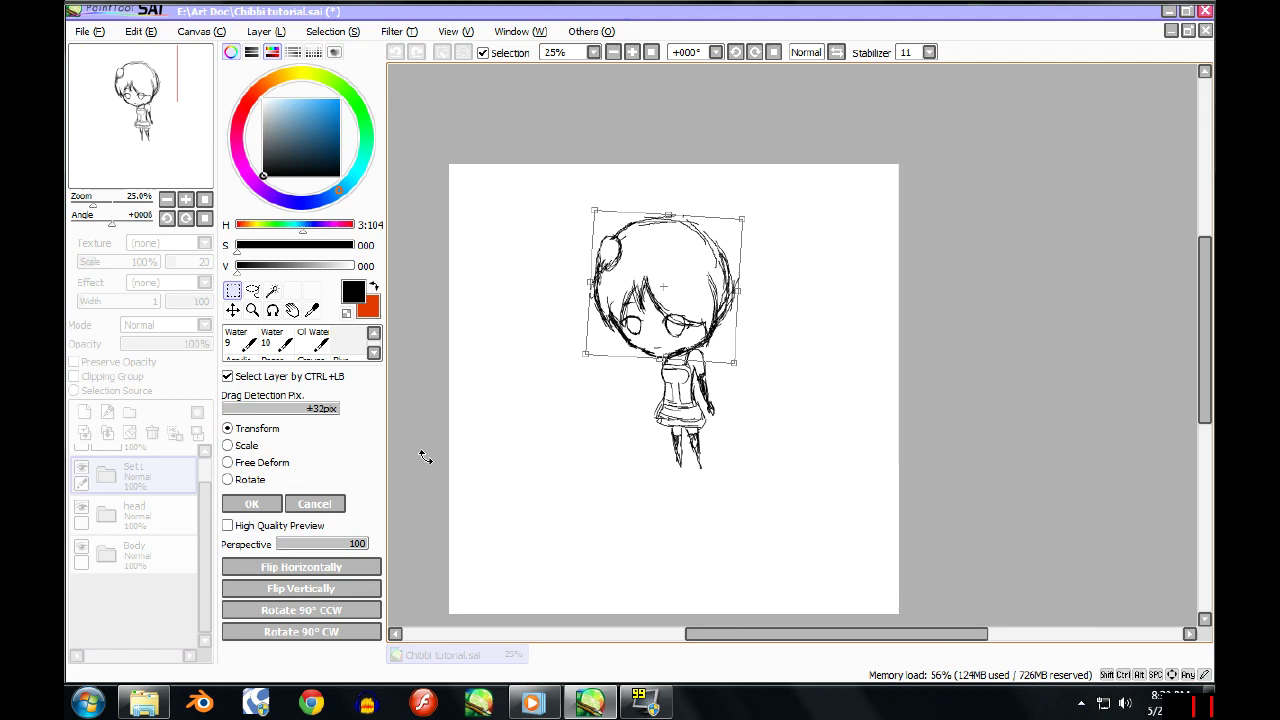
pyautogui.click(251, 503)
# Select Layer1 inside the head folder and sketch a ponytail at the upper right back of the head.
pyautogui.click(110, 478)
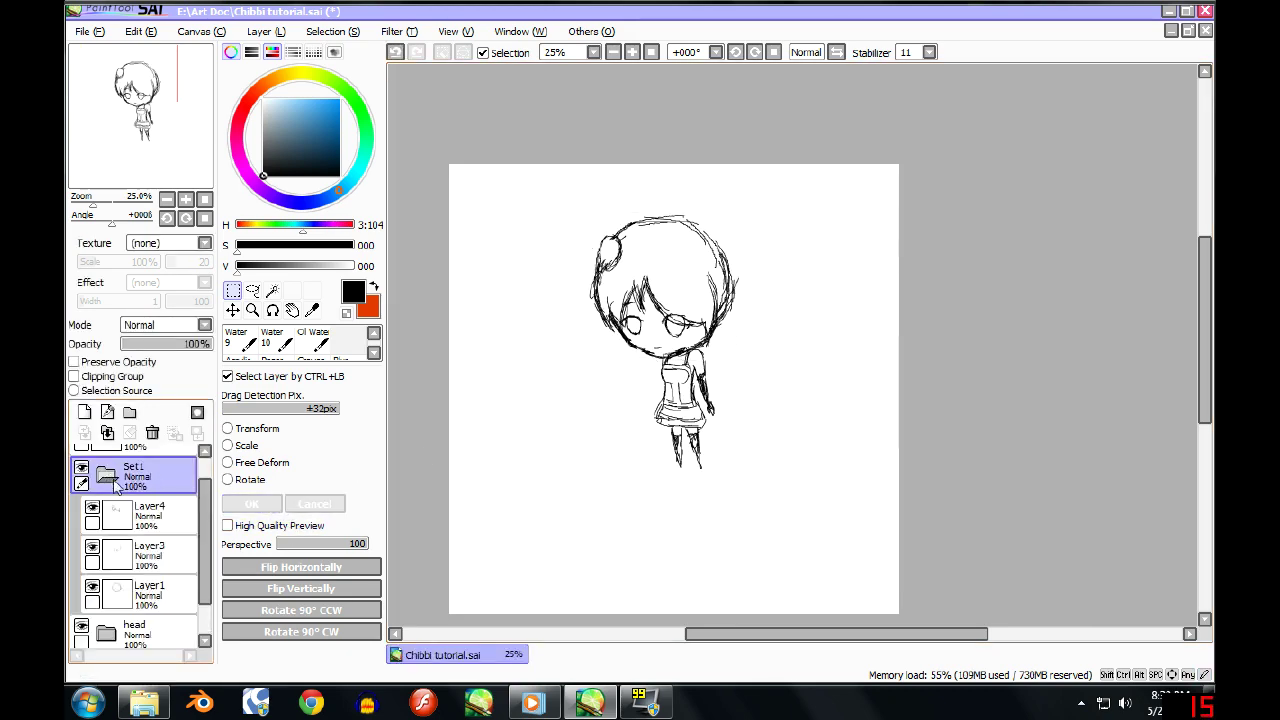
pyautogui.click(160, 592)
pyautogui.scroll(2, 714, 256)
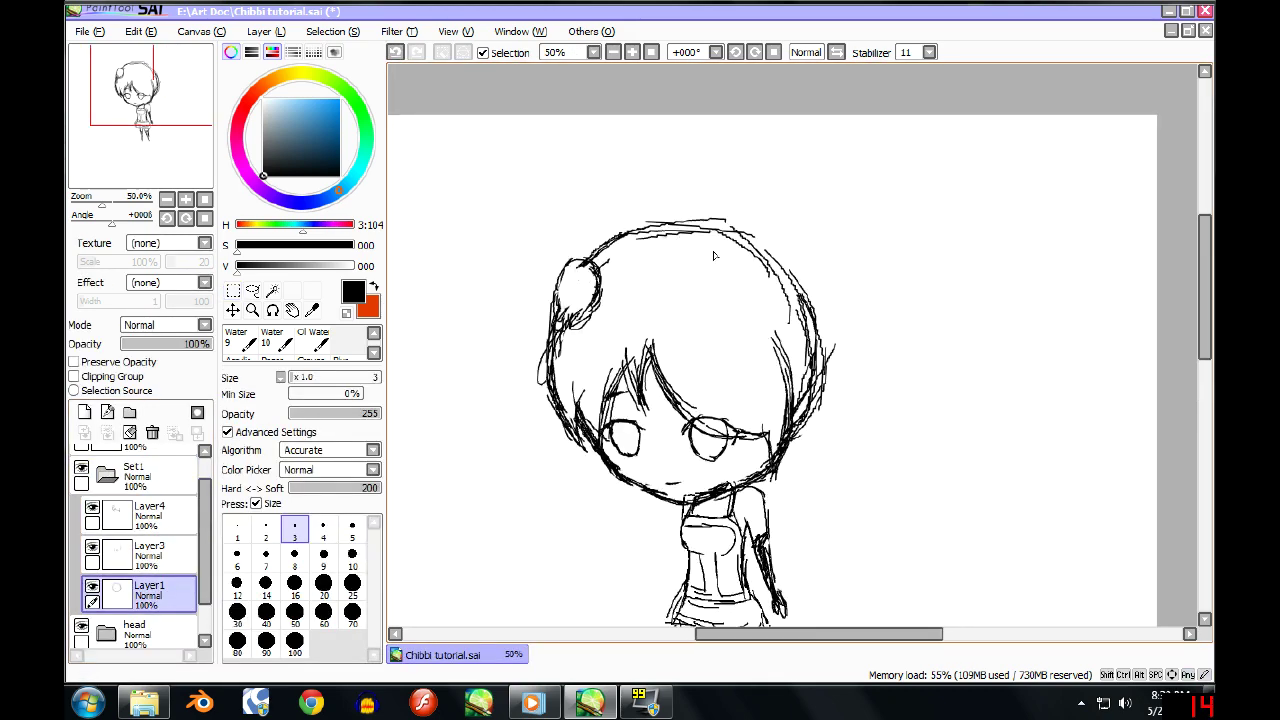
pyautogui.scroll(1, 714, 256)
pyautogui.moveTo(745, 213)
pyautogui.mouseDown()
pyautogui.moveTo(779, 243)
pyautogui.moveTo(708, 188)
pyautogui.moveTo(776, 166)
pyautogui.moveTo(772, 146)
pyautogui.moveTo(804, 160)
pyautogui.moveTo(788, 186)
pyautogui.moveTo(852, 258)
pyautogui.mouseUp()
pyautogui.moveTo(836, 212)
pyautogui.mouseDown()
pyautogui.moveTo(872, 298)
pyautogui.moveTo(860, 302)
pyautogui.mouseUp()
pyautogui.moveTo(838, 248); pyautogui.dragTo(866, 338)
pyautogui.moveTo(840, 278); pyautogui.dragTo(854, 334)
pyautogui.moveTo(852, 228); pyautogui.dragTo(858, 278)
pyautogui.moveTo(856, 292); pyautogui.dragTo(858, 322)
# Select Layer3 and fill in the left eye with a dark pupil and shading under the upper lash line.
pyautogui.scroll(-2, 855, 320)
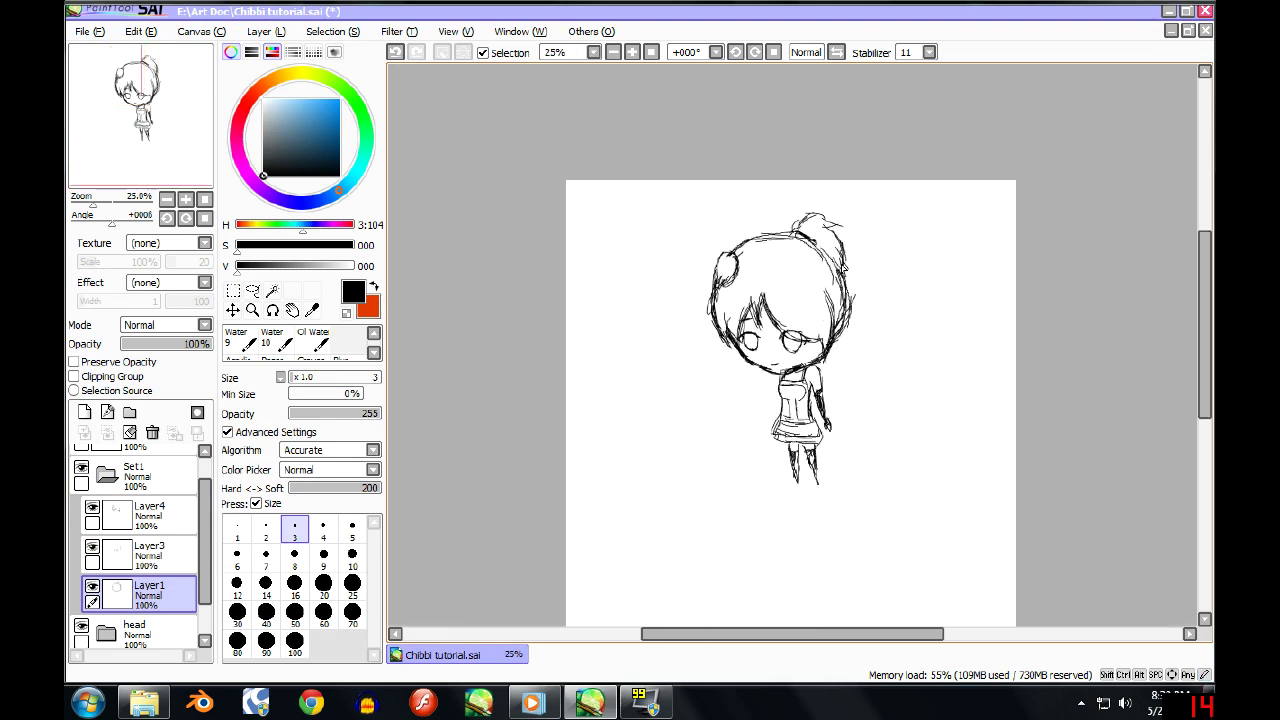
pyautogui.scroll(-1, 844, 268)
pyautogui.scroll(2, 840, 374)
pyautogui.press('space')
pyautogui.moveTo(771, 189); pyautogui.dragTo(743, 293)
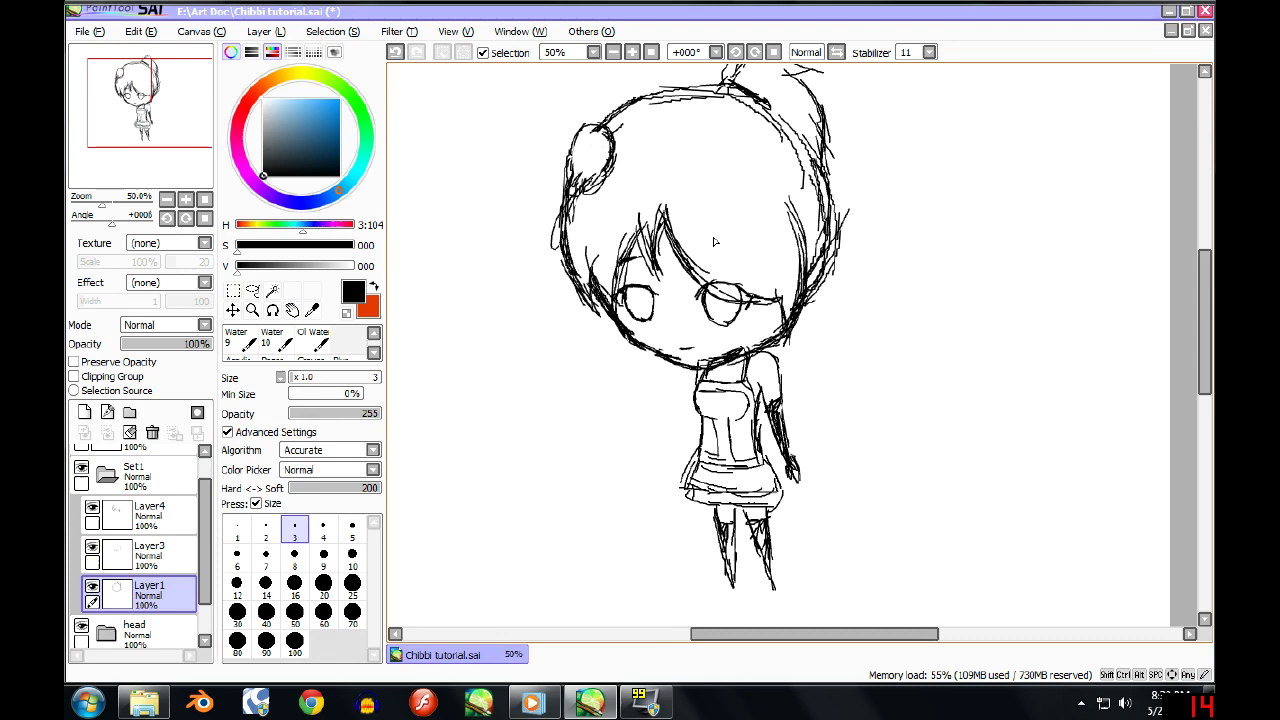
pyautogui.scroll(1, 714, 241)
pyautogui.scroll(2, 590, 266)
pyautogui.click(150, 553)
pyautogui.scroll(1, 585, 333)
pyautogui.moveTo(575, 322)
pyautogui.mouseDown()
pyautogui.moveTo(560, 364)
pyautogui.moveTo(580, 366)
pyautogui.mouseUp()
pyautogui.moveTo(624, 310)
pyautogui.mouseDown()
pyautogui.moveTo(602, 365)
pyautogui.moveTo(602, 400)
pyautogui.mouseUp()
pyautogui.moveTo(604, 352)
pyautogui.mouseDown()
pyautogui.moveTo(610, 410)
pyautogui.moveTo(622, 400)
pyautogui.moveTo(610, 396)
pyautogui.mouseUp()
pyautogui.moveTo(598, 348); pyautogui.dragTo(587, 392)
pyautogui.moveTo(593, 362); pyautogui.dragTo(605, 401)
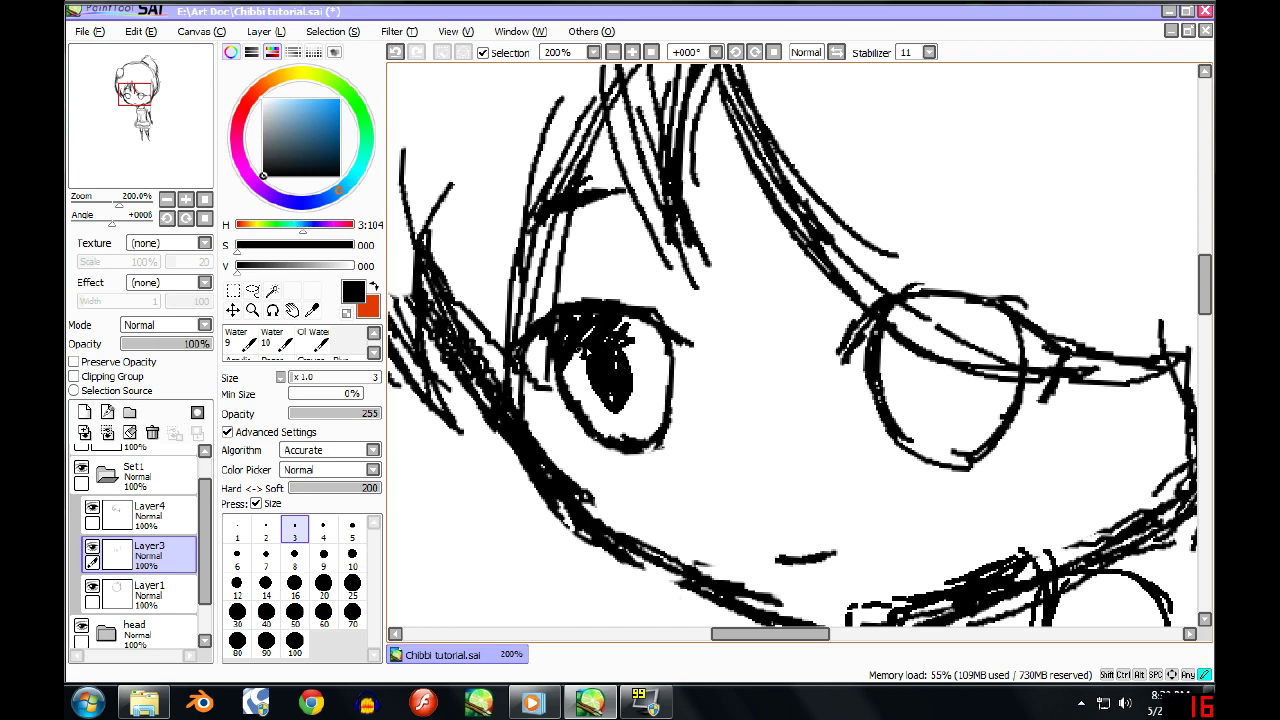
# Outline a highlight in the upper part of the left eye and add vertical strokes in its lower iris.
pyautogui.moveTo(626, 330); pyautogui.dragTo(660, 340)
pyautogui.moveTo(664, 332); pyautogui.dragTo(656, 370)
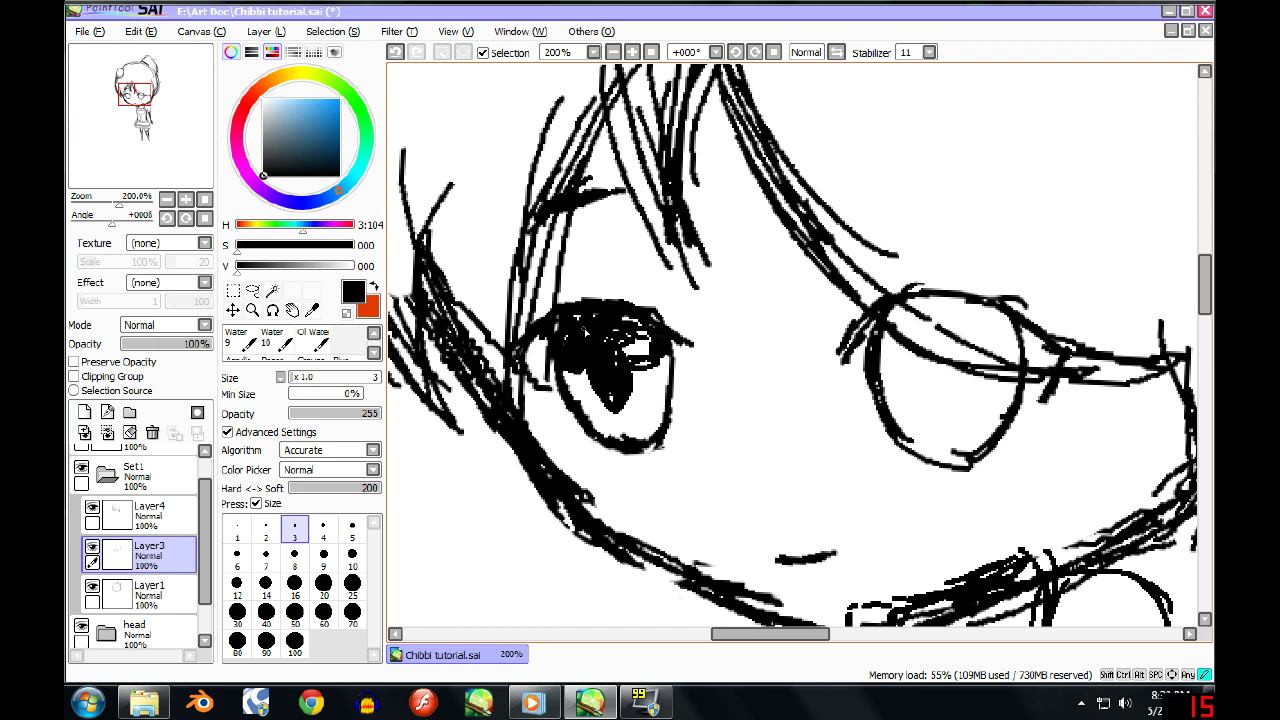
pyautogui.moveTo(576, 372)
pyautogui.mouseDown()
pyautogui.moveTo(564, 418)
pyautogui.moveTo(592, 434)
pyautogui.mouseUp()
pyautogui.moveTo(600, 396)
pyautogui.mouseDown()
pyautogui.moveTo(590, 430)
pyautogui.moveTo(620, 452)
pyautogui.mouseUp()
pyautogui.moveTo(638, 378); pyautogui.dragTo(638, 450)
pyautogui.moveTo(650, 382)
pyautogui.mouseDown()
pyautogui.moveTo(650, 444)
pyautogui.moveTo(656, 434)
pyautogui.mouseUp()
pyautogui.scroll(-6, 737, 296)
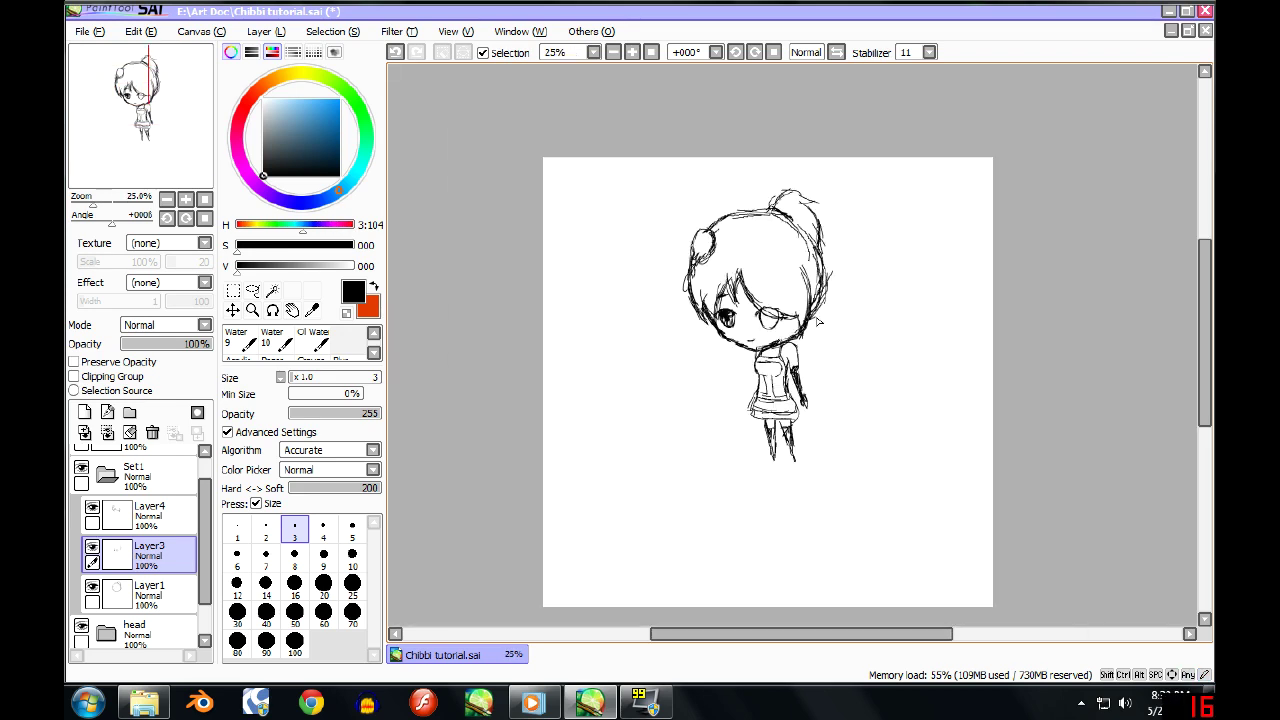
pyautogui.scroll(2, 817, 322)
pyautogui.scroll(2, 795, 332)
pyautogui.scroll(-4, 666, 269)
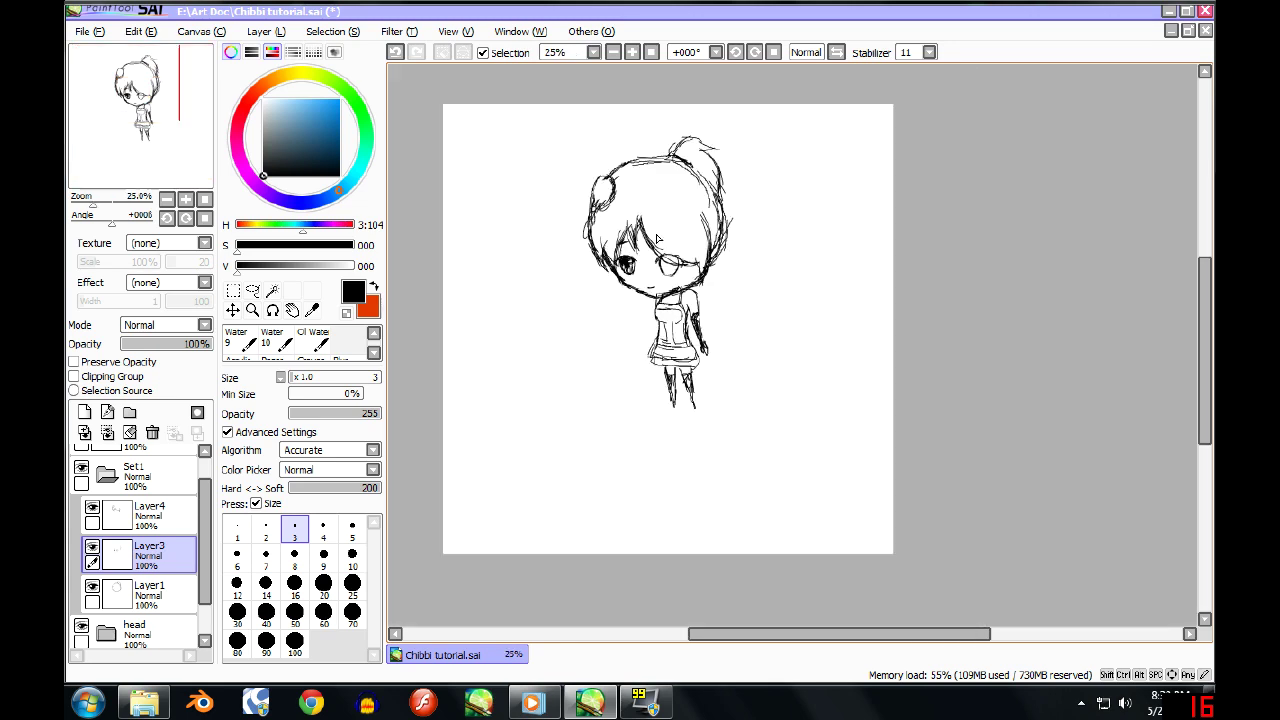
# Sketch extra strokes around the outline of the bun at the upper left of the head on Layer3.
pyautogui.scroll(4, 660, 290)
pyautogui.moveTo(651, 314)
pyautogui.mouseDown()
pyautogui.moveTo(640, 280)
pyautogui.moveTo(661, 326)
pyautogui.moveTo(644, 264)
pyautogui.moveTo(650, 278)
pyautogui.mouseUp()
pyautogui.moveTo(666, 335)
pyautogui.mouseDown()
pyautogui.moveTo(663, 247)
pyautogui.moveTo(650, 236)
pyautogui.moveTo(637, 310)
pyautogui.mouseUp()
pyautogui.scroll(-2, 647, 262)
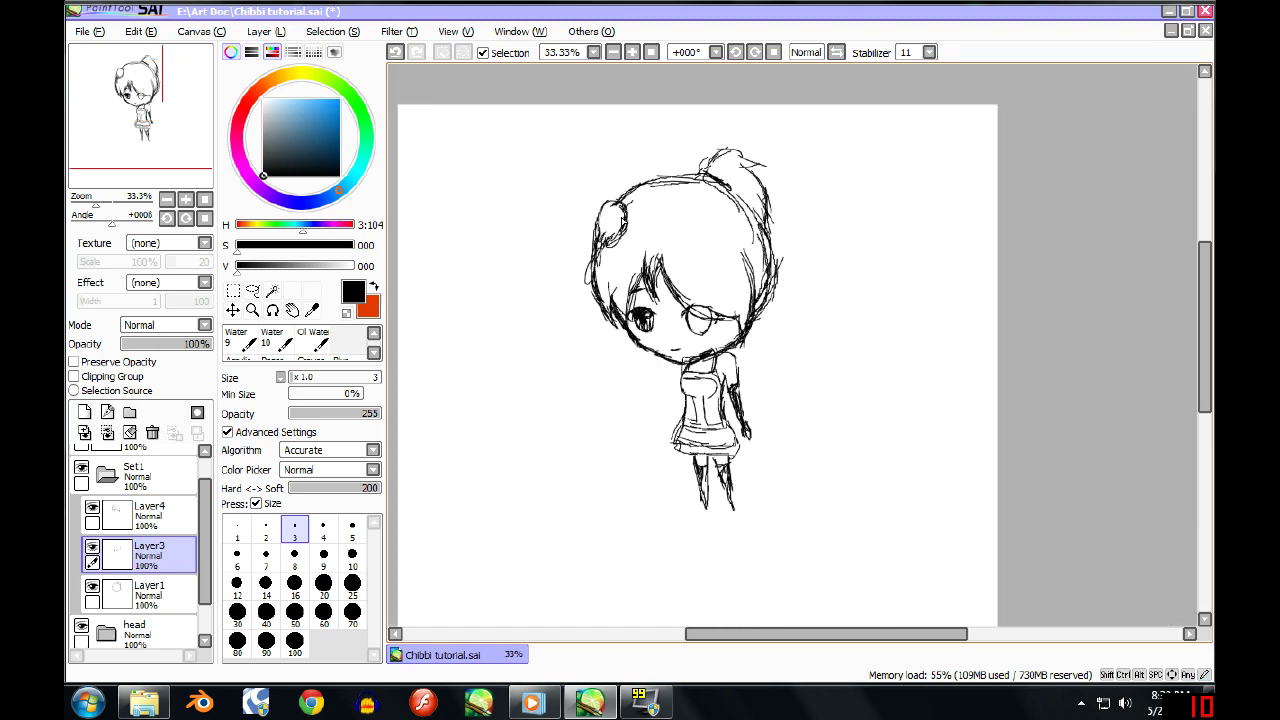
pyautogui.scroll(3, 627, 224)
pyautogui.moveTo(636, 170); pyautogui.dragTo(648, 238)
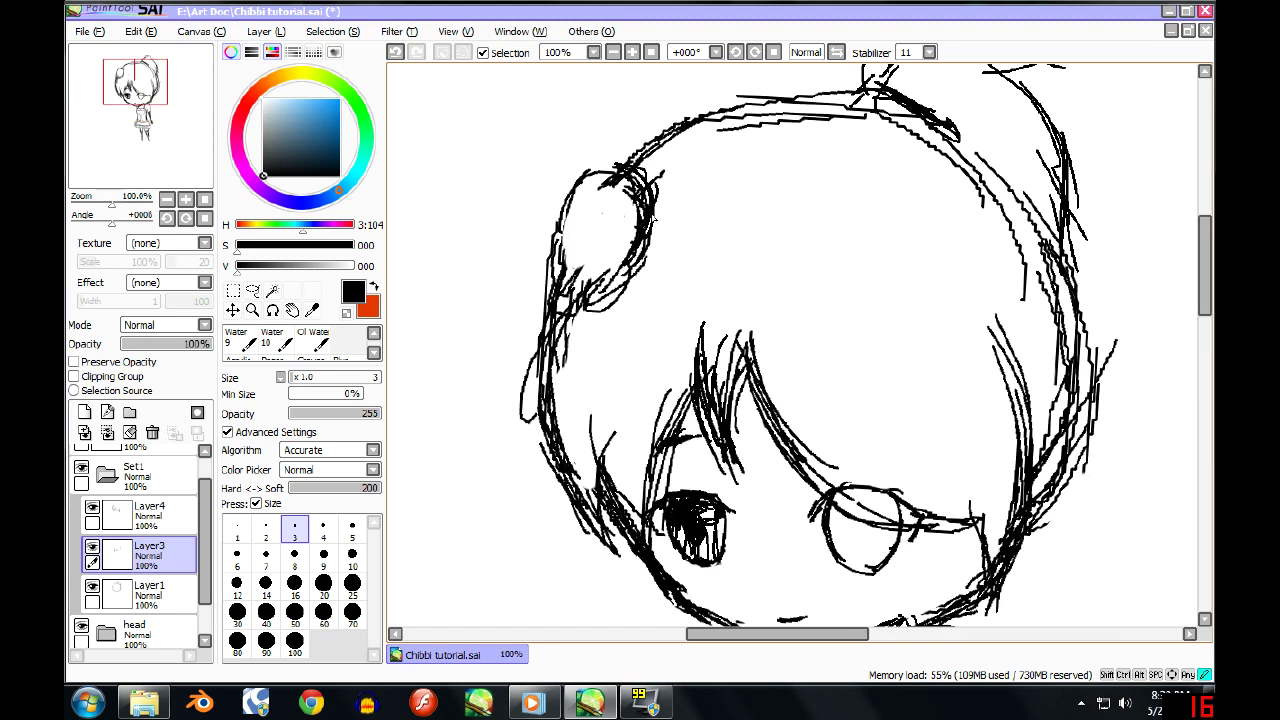
pyautogui.moveTo(606, 166); pyautogui.dragTo(568, 262)
pyautogui.moveTo(578, 214)
pyautogui.mouseDown()
pyautogui.moveTo(562, 282)
pyautogui.moveTo(614, 292)
pyautogui.mouseUp()
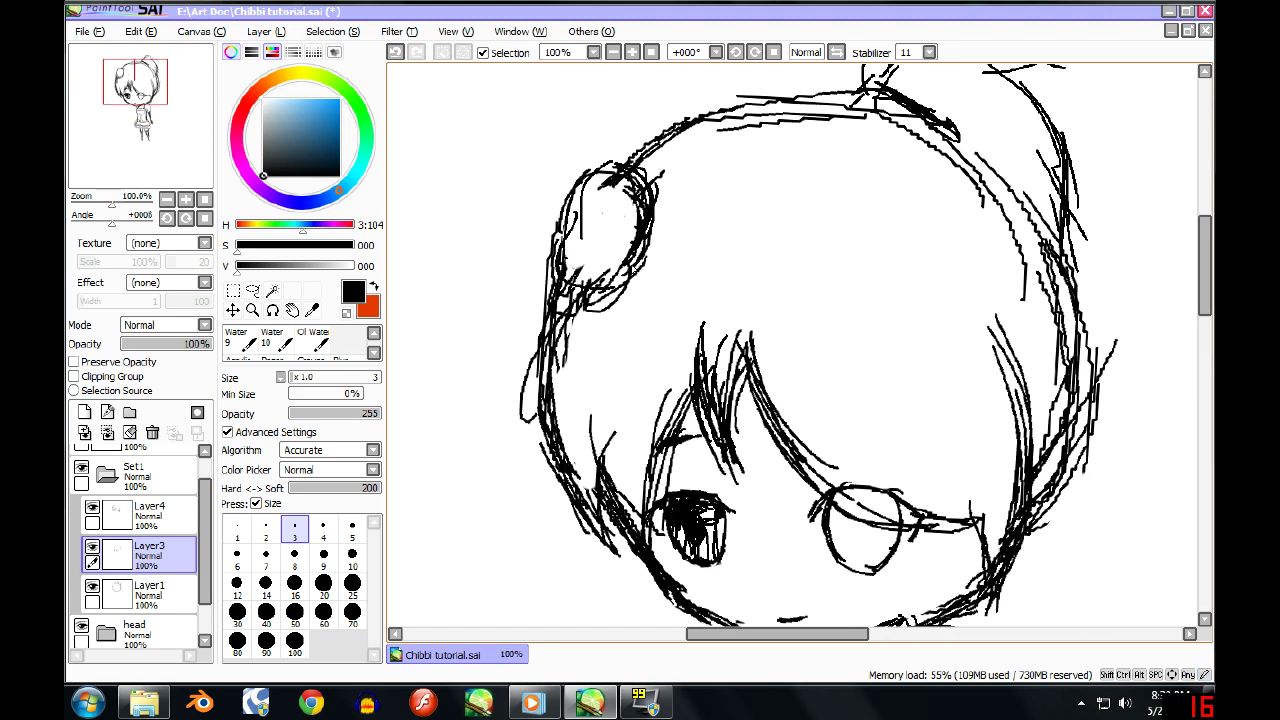
pyautogui.scroll(-3, 657, 253)
pyautogui.scroll(-1, 687, 243)
pyautogui.scroll(5, 687, 243)
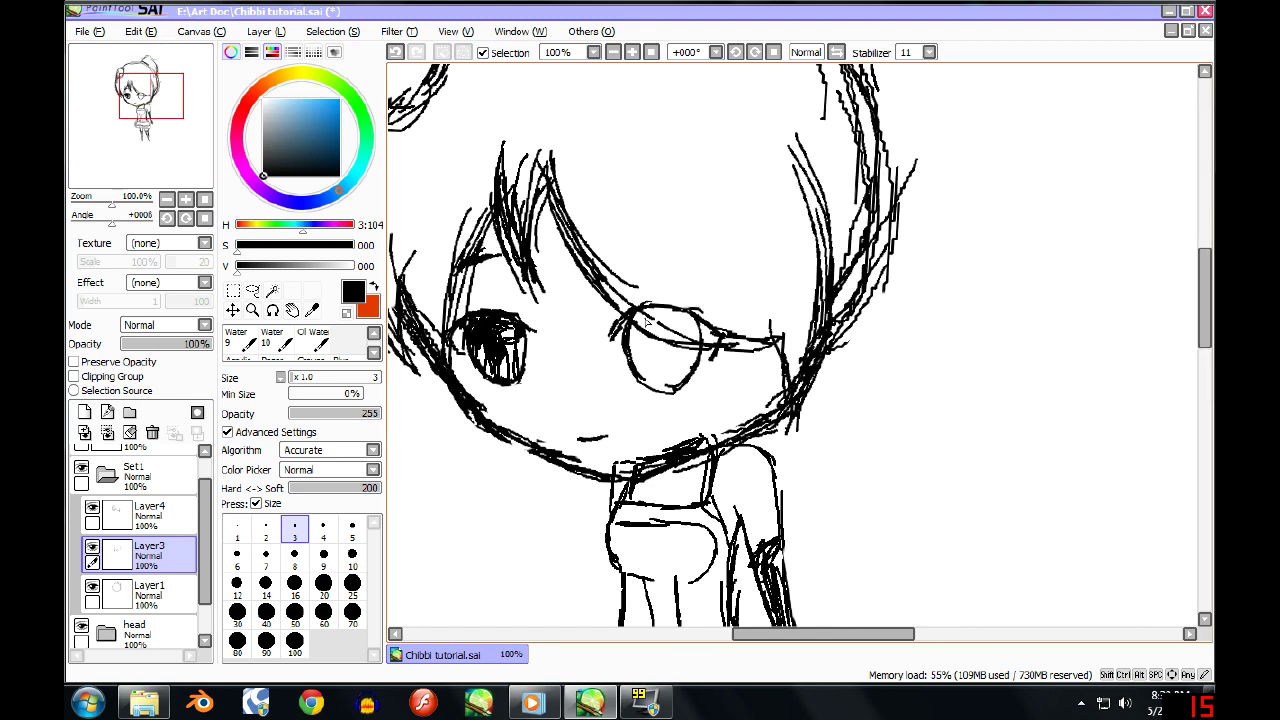
pyautogui.scroll(-5, 631, 308)
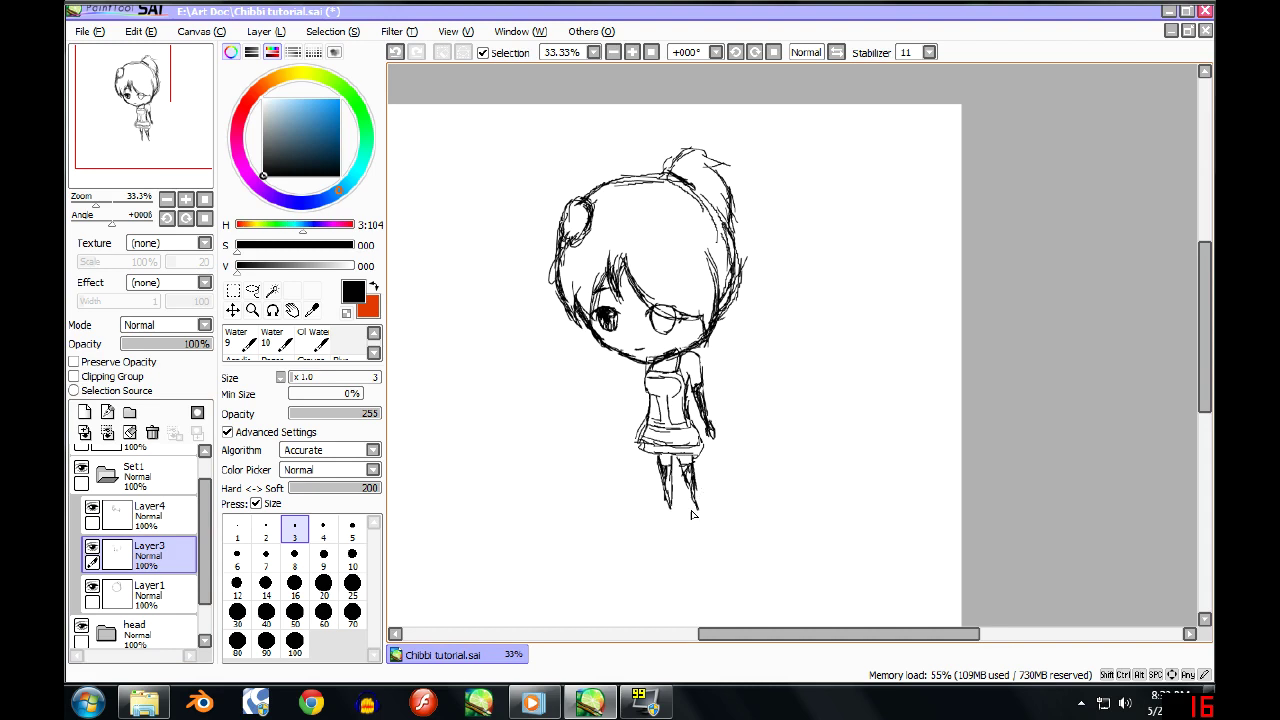
pyautogui.scroll(1, 709, 369)
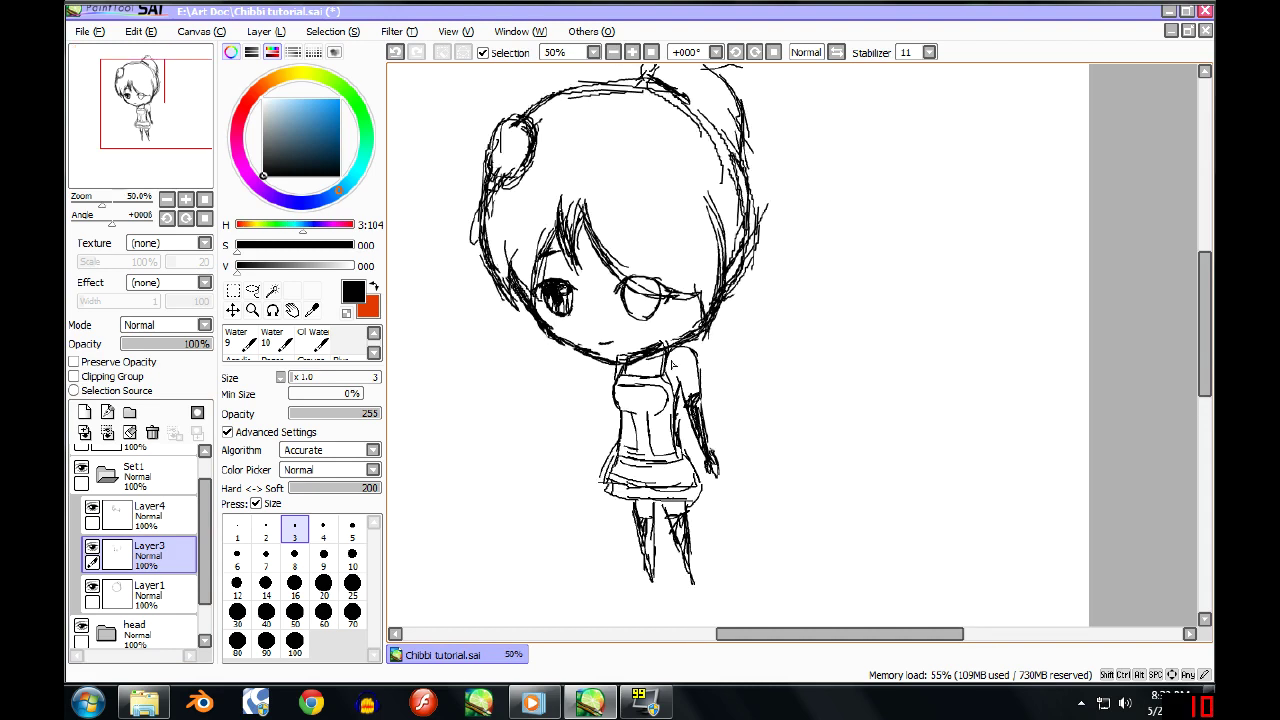
pyautogui.scroll(-1, 650, 303)
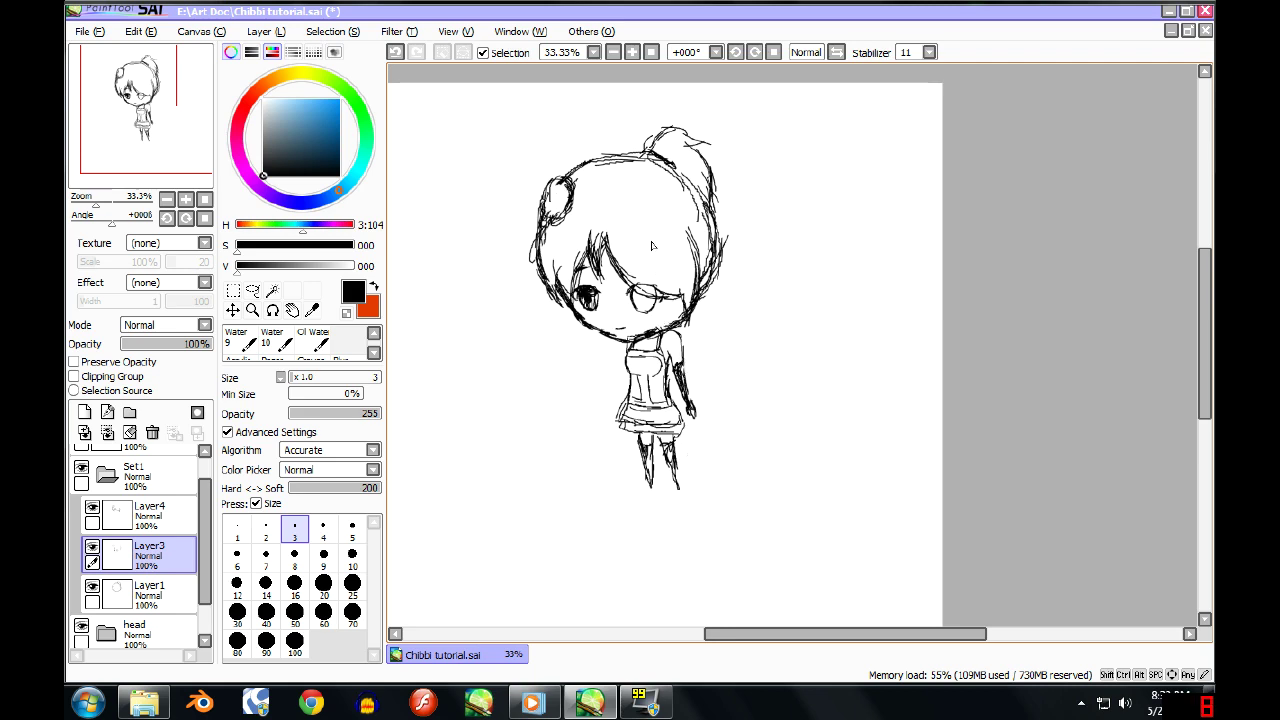
pyautogui.scroll(-1, 657, 328)
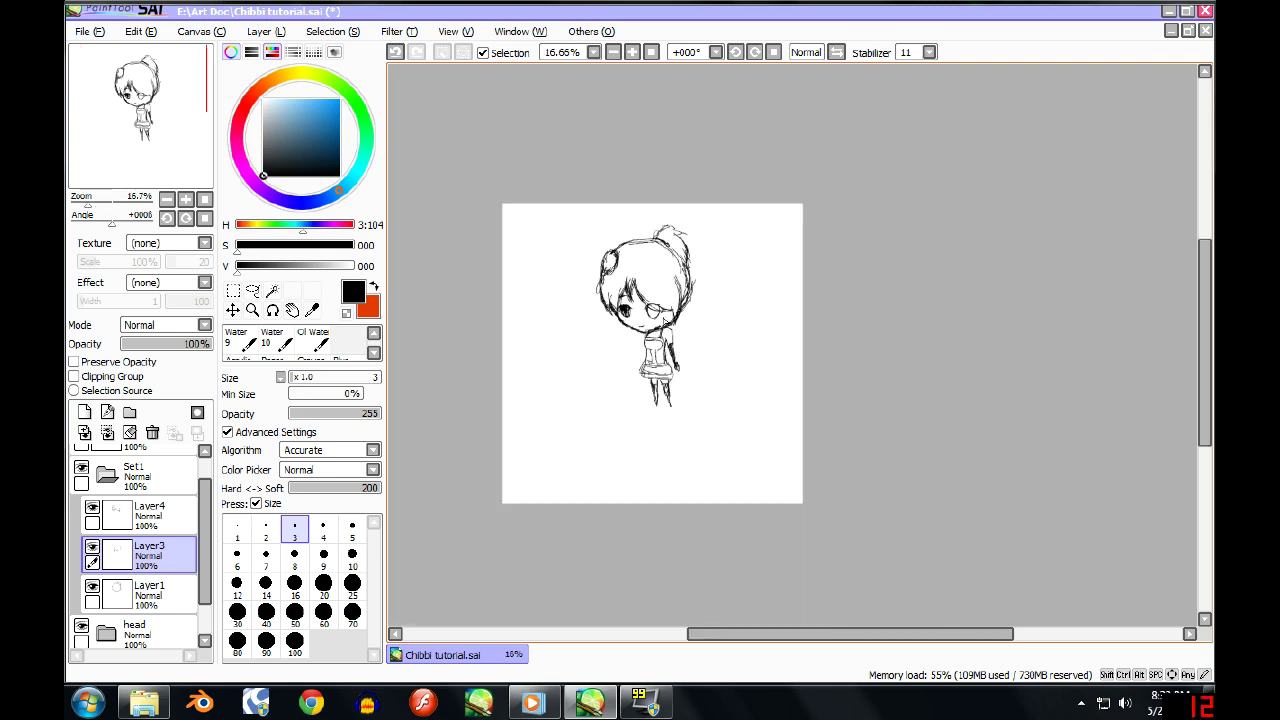
# Reinforce the ponytail outline from the hair tie around its outer curve and down the right side of the head.
pyautogui.scroll(1, 660, 237)
pyautogui.scroll(2, 661, 134)
pyautogui.moveTo(644, 186)
pyautogui.mouseDown()
pyautogui.moveTo(668, 134)
pyautogui.moveTo(666, 145)
pyautogui.moveTo(699, 120)
pyautogui.mouseUp()
pyautogui.moveTo(665, 151)
pyautogui.mouseDown()
pyautogui.moveTo(699, 142)
pyautogui.moveTo(777, 168)
pyautogui.moveTo(773, 314)
pyautogui.mouseUp()
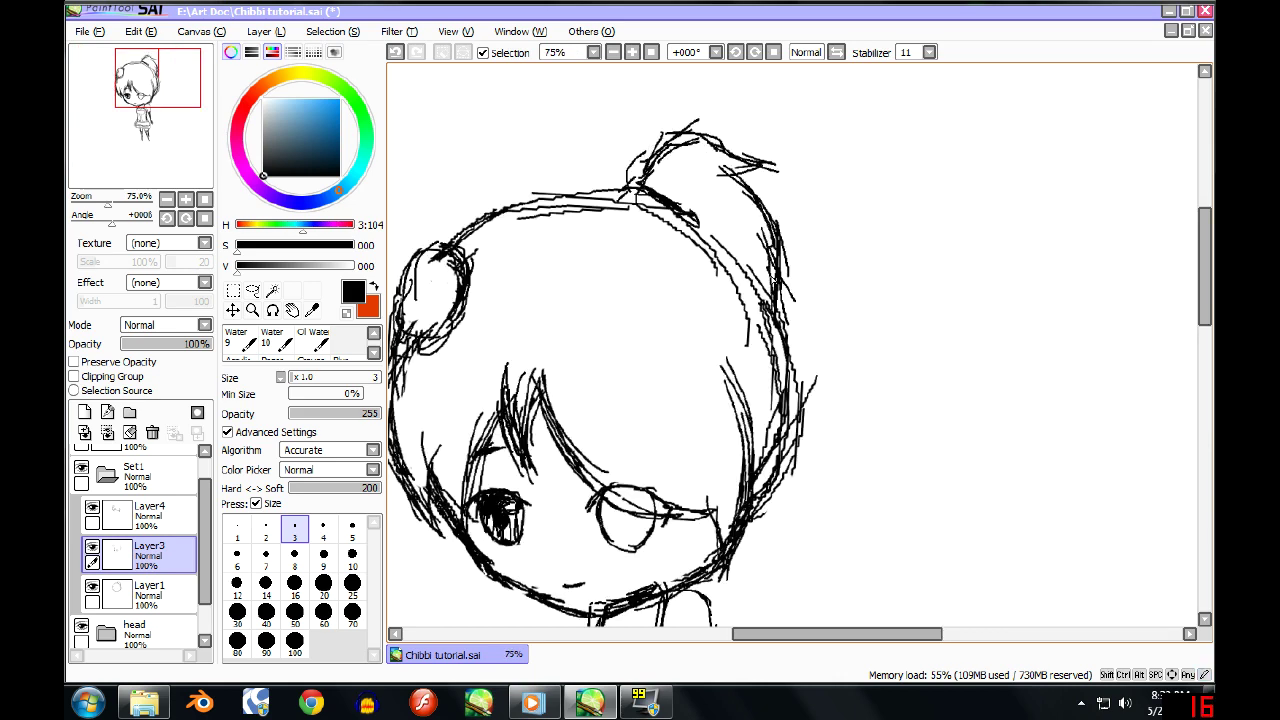
pyautogui.moveTo(773, 250); pyautogui.dragTo(795, 303)
pyautogui.scroll(-3, 780, 314)
pyautogui.moveTo(758, 268); pyautogui.dragTo(770, 344)
pyautogui.moveTo(762, 290); pyautogui.dragTo(766, 354)
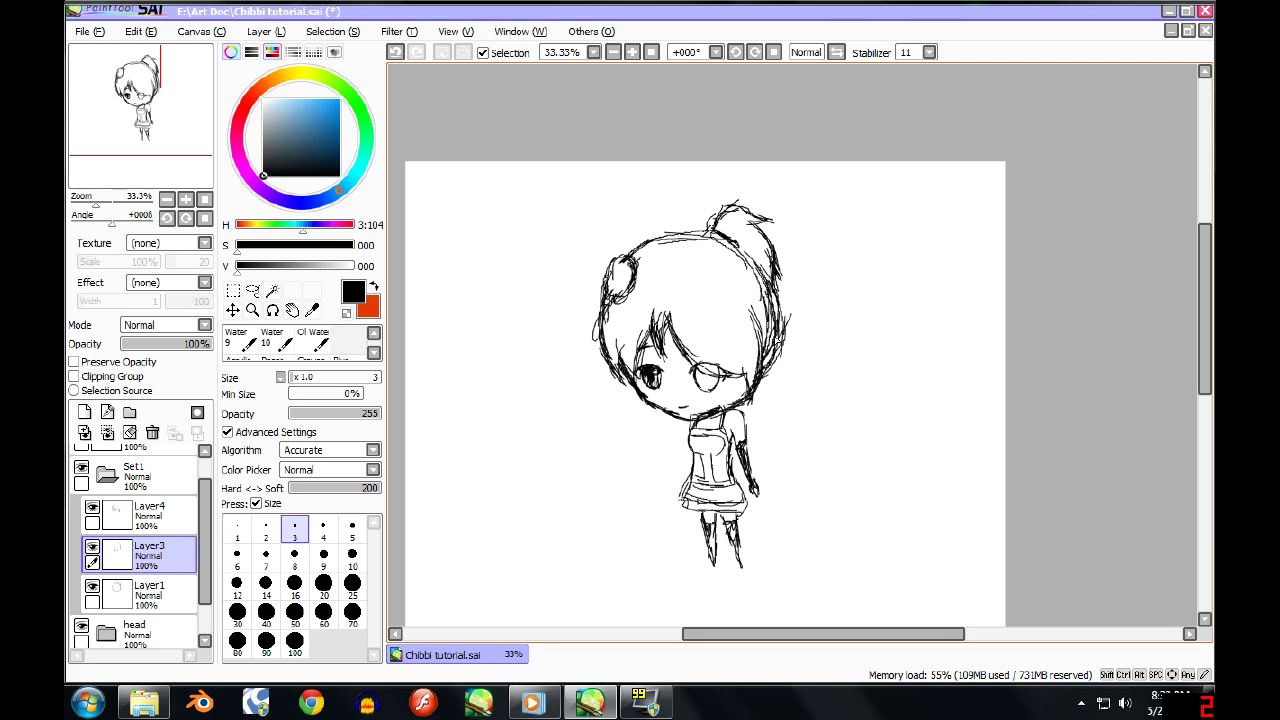
# Erase the stray strokes outside the right edge of the hair, return to the 3-size drawing brush and save the drawing.
pyautogui.press('e')
pyautogui.scroll(4, 776, 335)
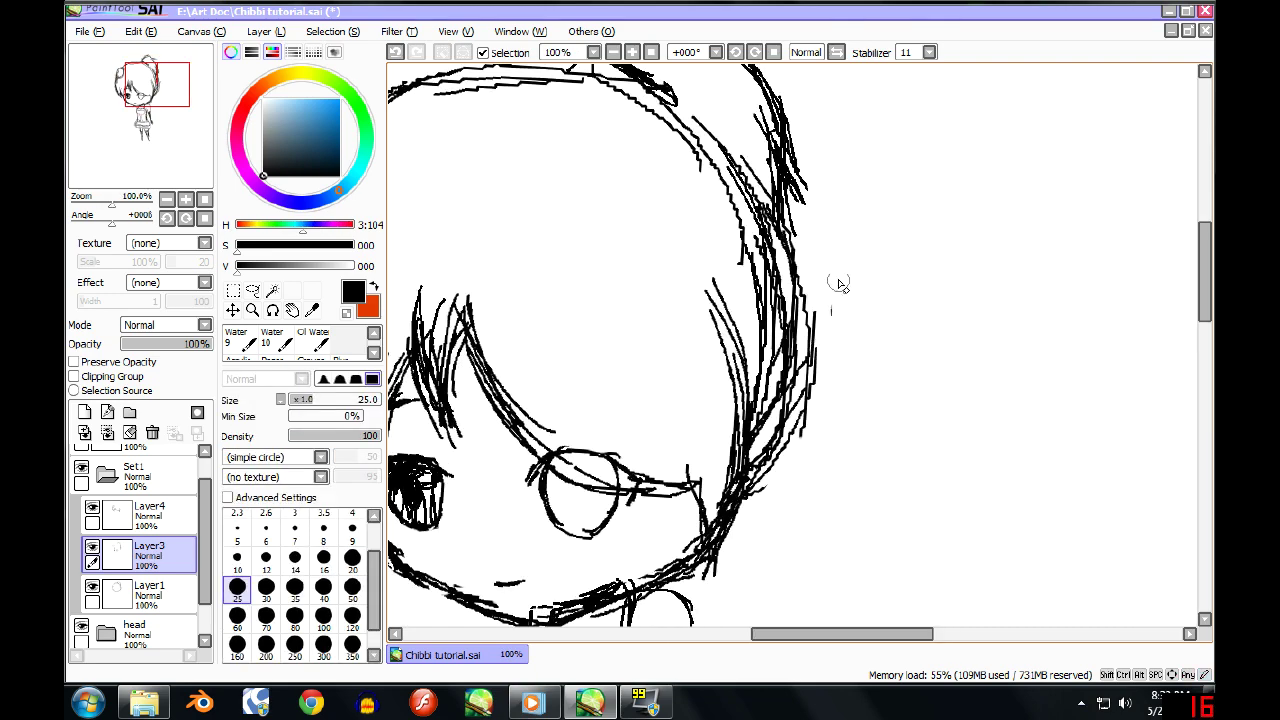
pyautogui.scroll(-6, 838, 300)
pyautogui.scroll(3, 870, 335)
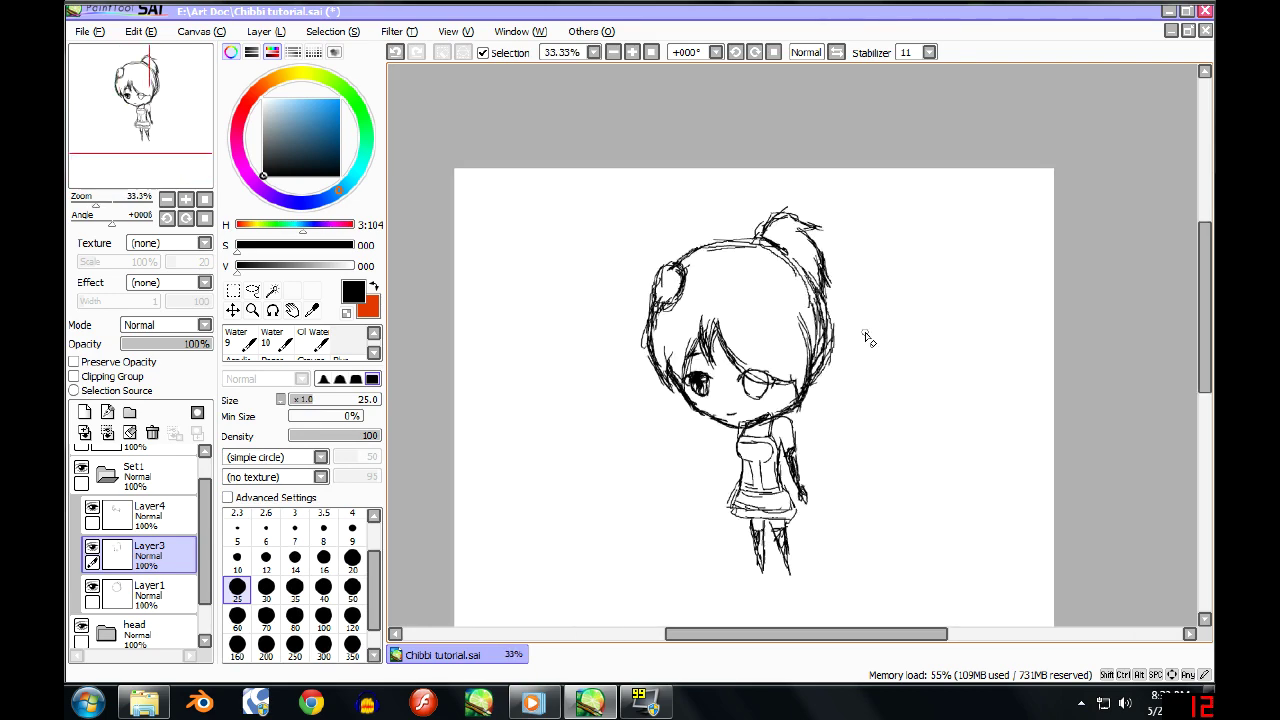
pyautogui.press('n')
pyautogui.scroll(3, 814, 304)
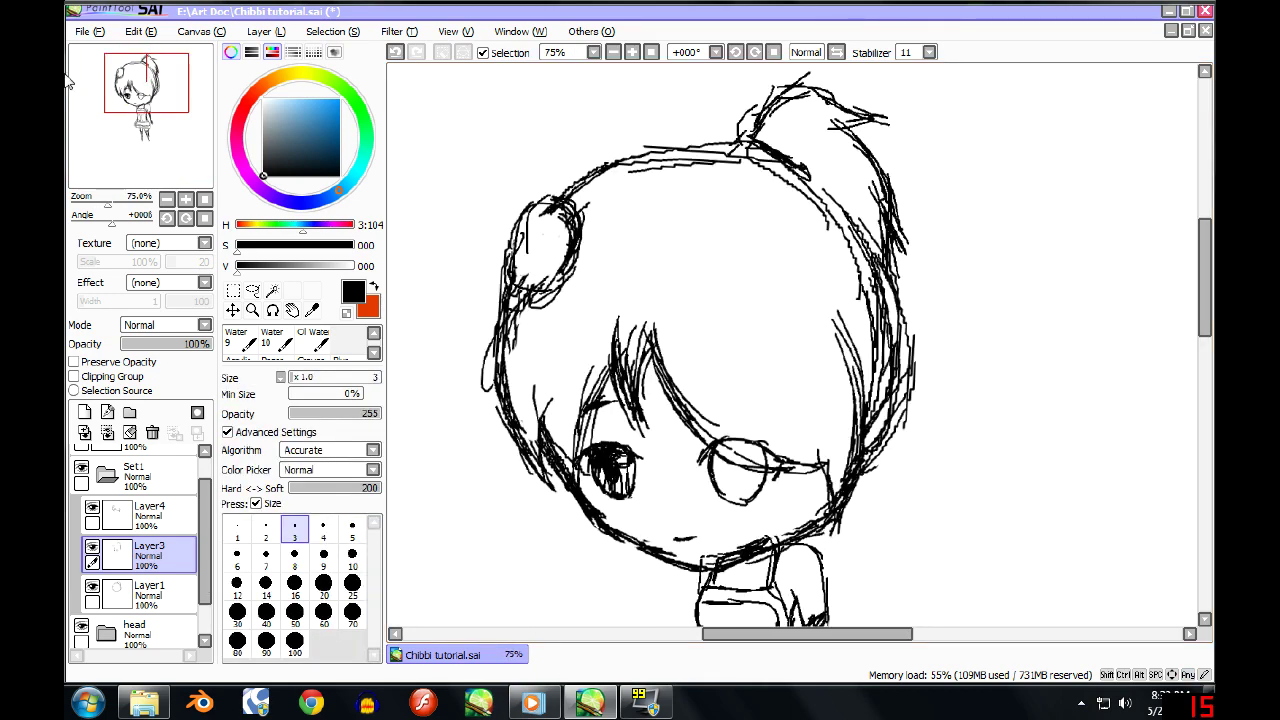
# Open the recent file Zifa Chiibi.sai as a reference.
pyautogui.click(84, 31)
pyautogui.moveTo(135, 112)
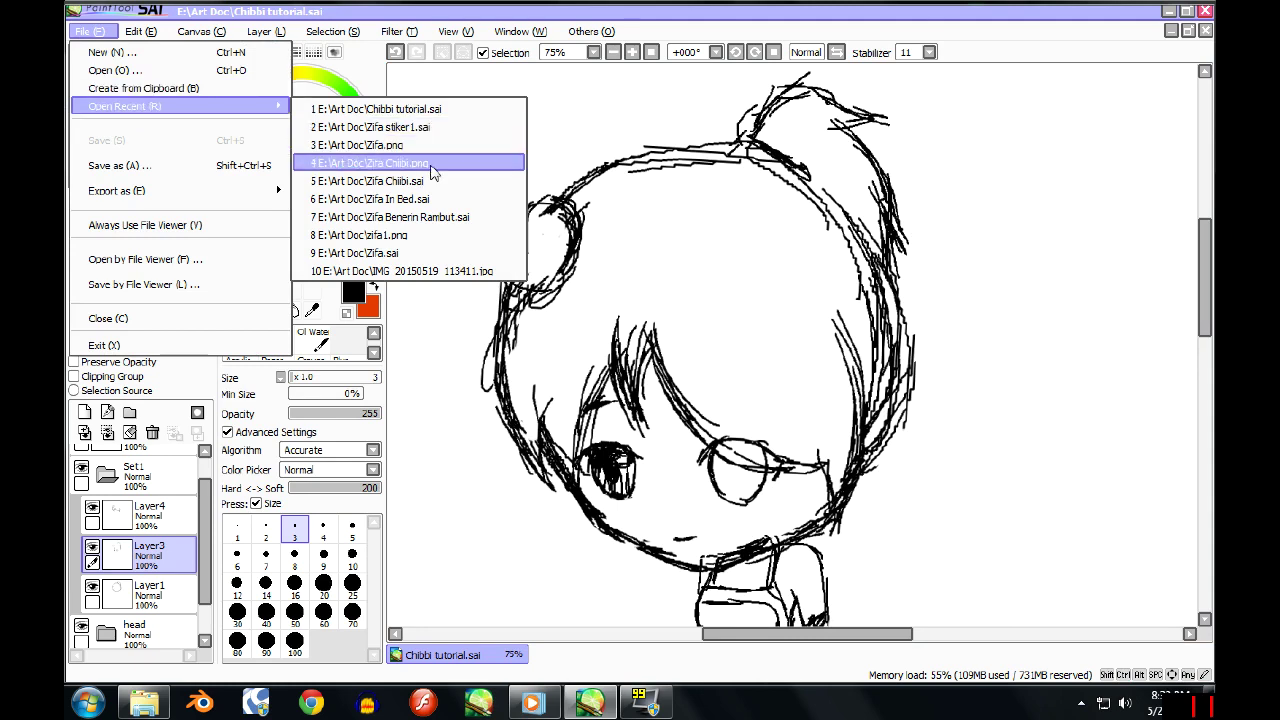
pyautogui.click(442, 184)
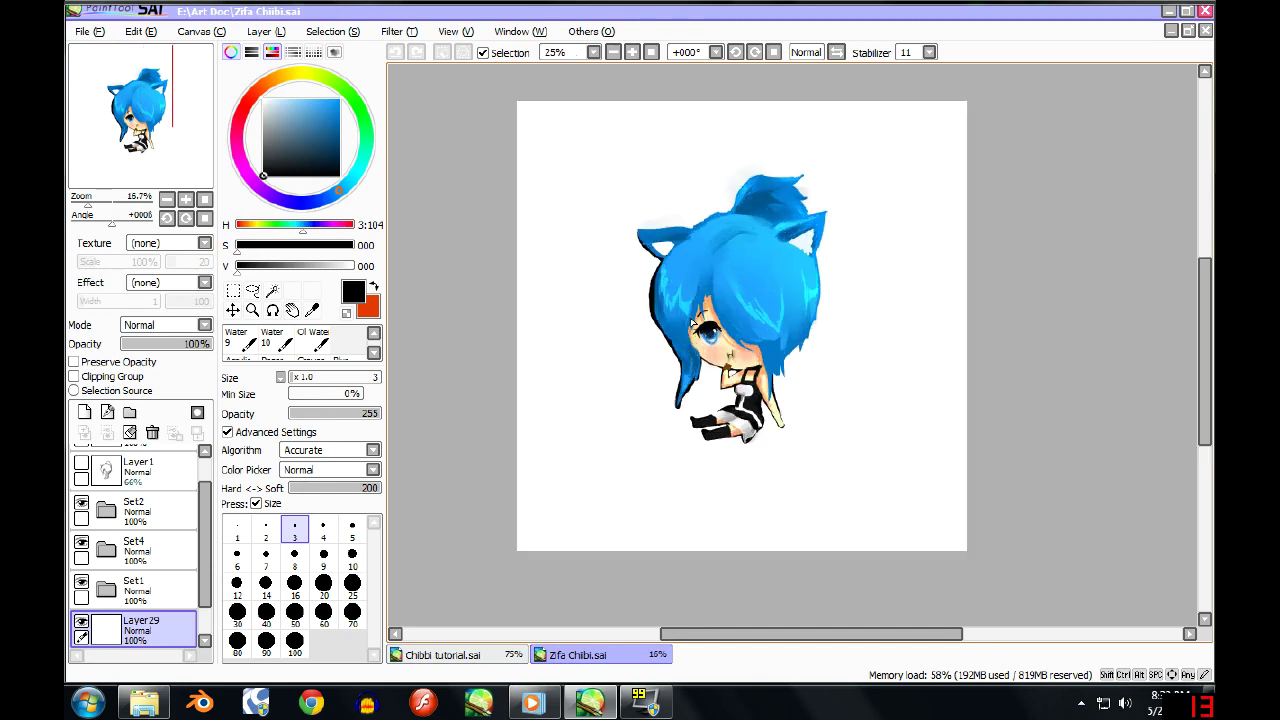
# Examine the finished reference chibi's hair shape, bangs, ponytail, face and body proportions.
pyautogui.scroll(4, 650, 251)
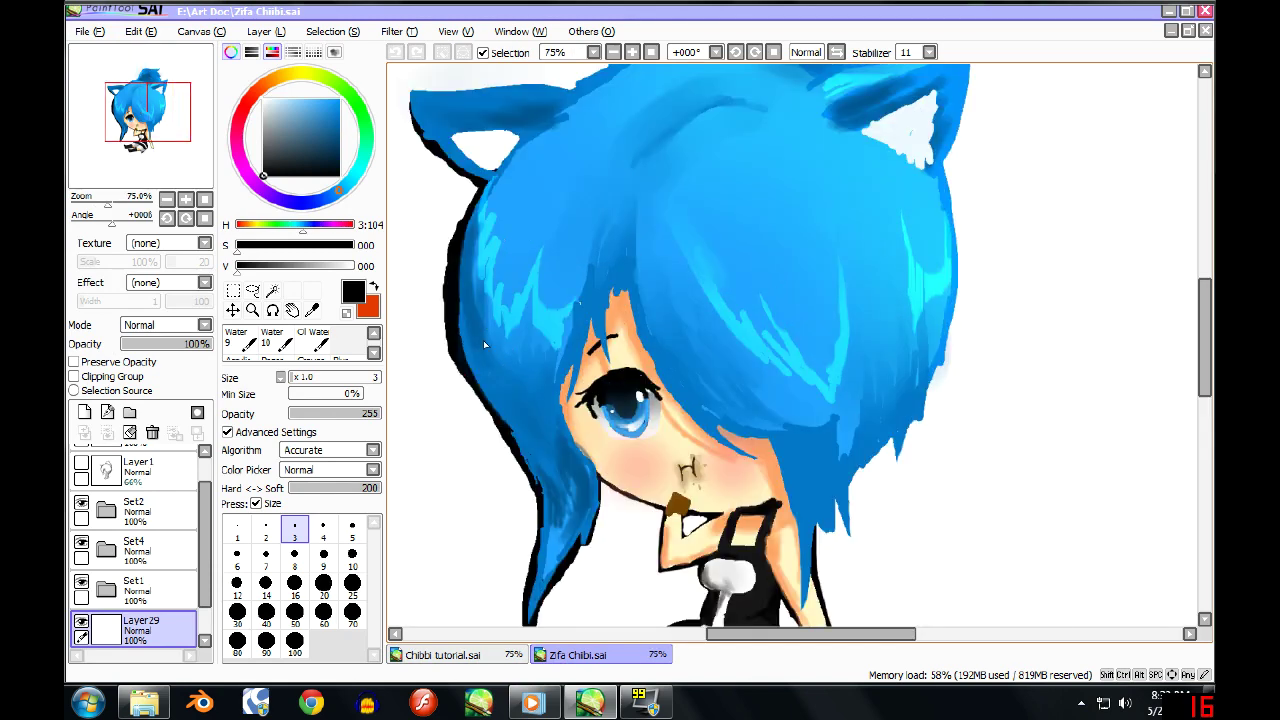
pyautogui.scroll(-2, 637, 232)
pyautogui.scroll(3, 557, 257)
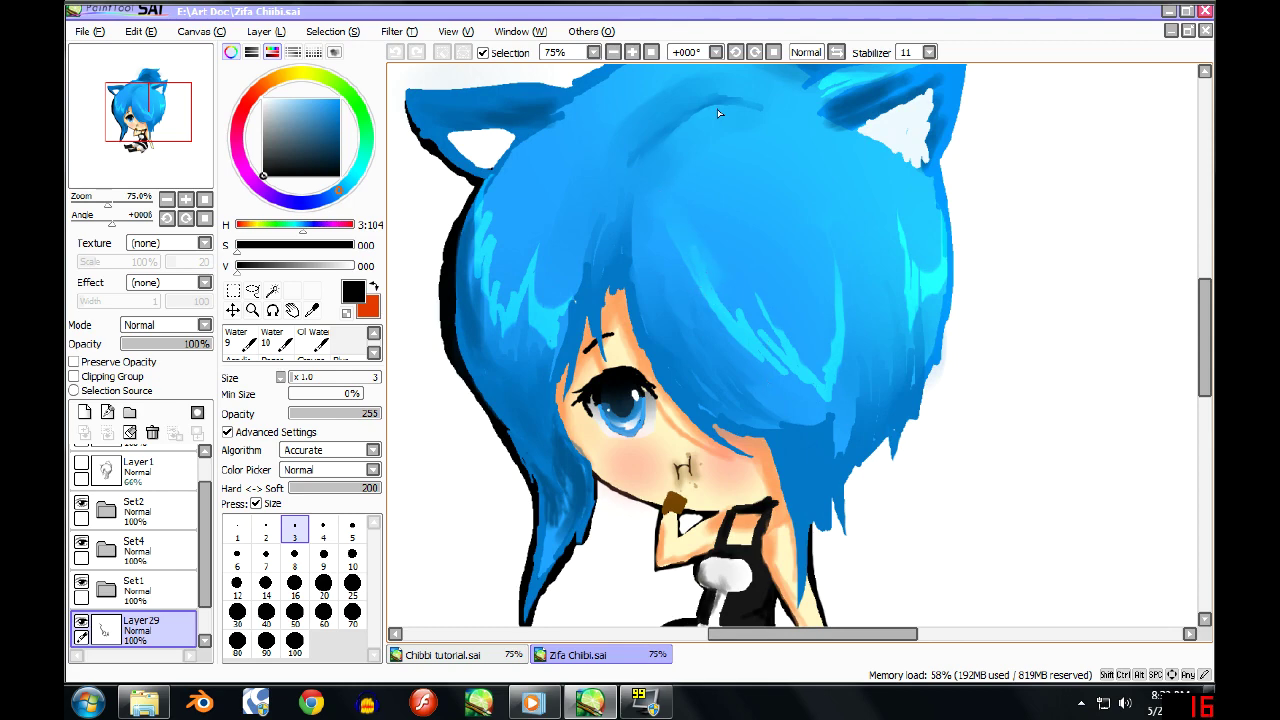
pyautogui.scroll(-3, 718, 113)
pyautogui.scroll(3, 709, 142)
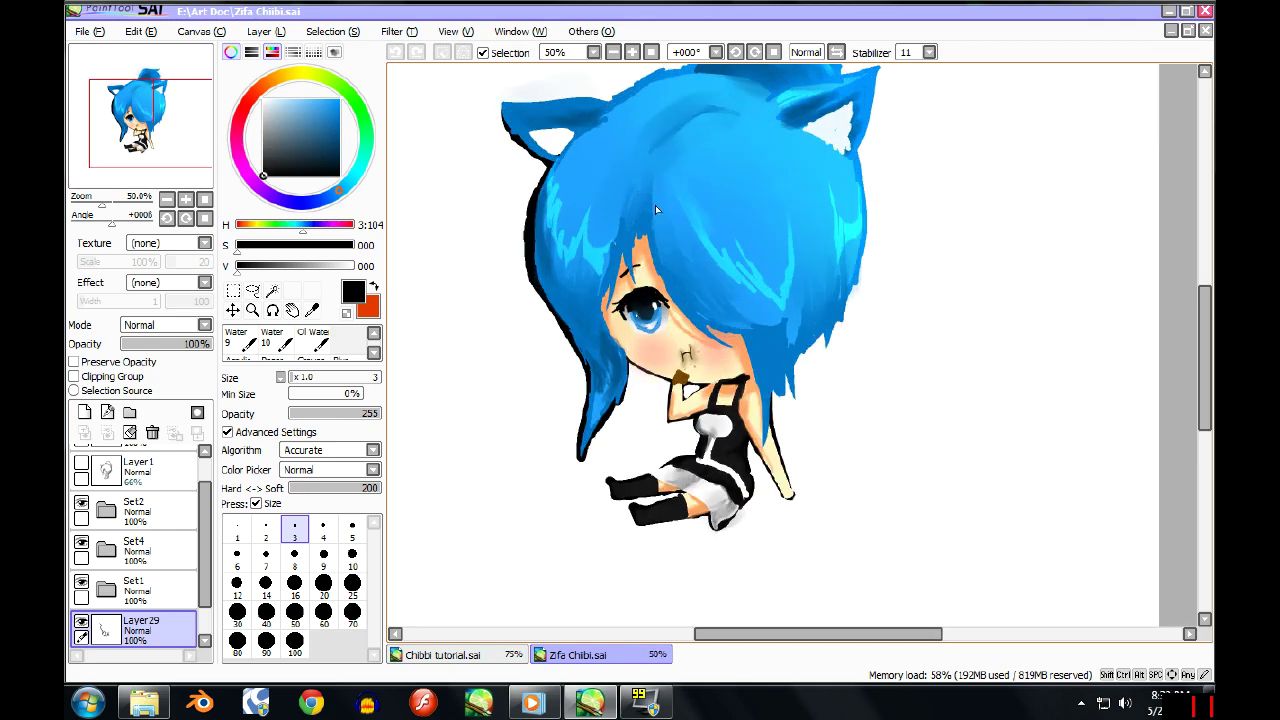
pyautogui.scroll(-1, 673, 216)
pyautogui.scroll(-1, 728, 145)
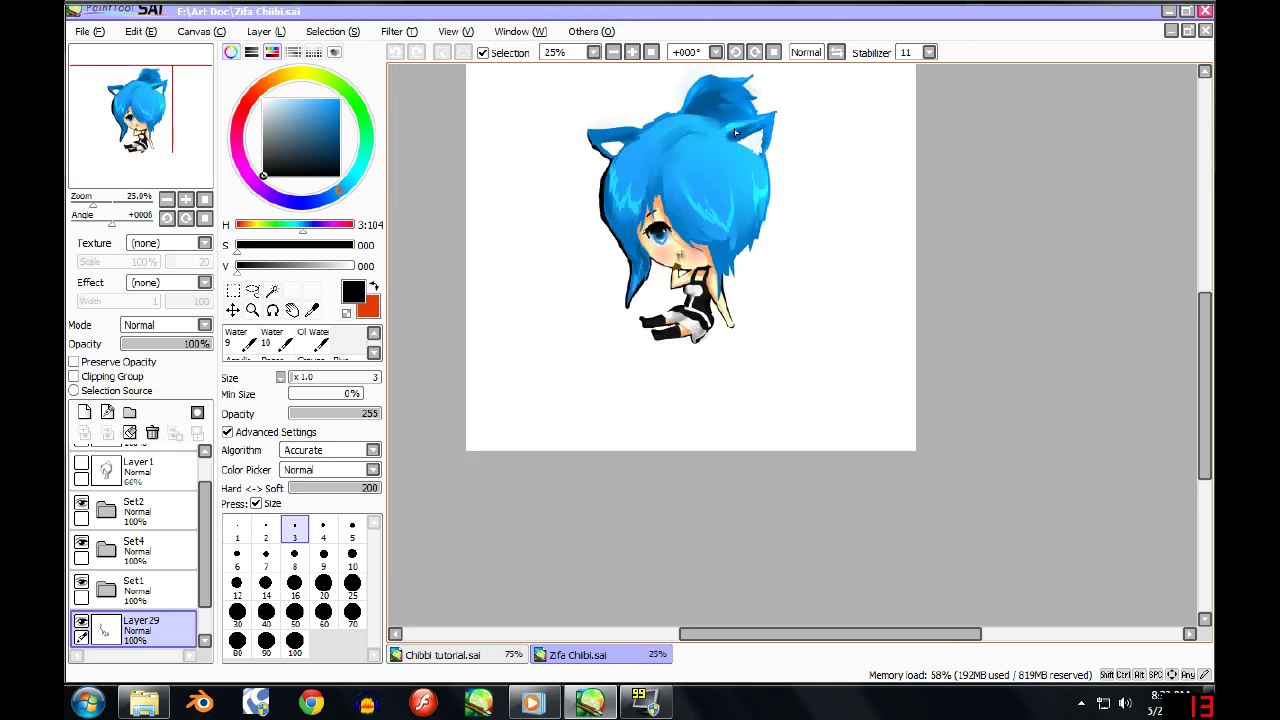
pyautogui.scroll(1, 733, 130)
pyautogui.press('space')
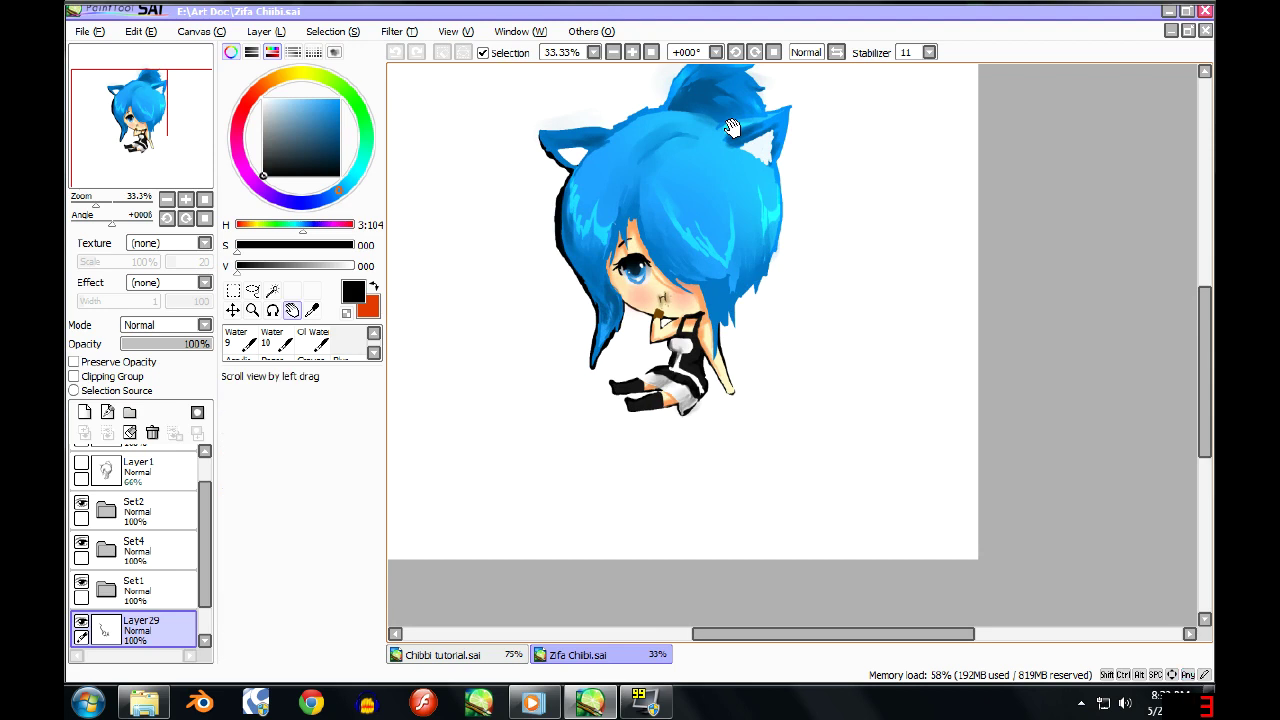
pyautogui.moveTo(712, 222); pyautogui.dragTo(707, 268)
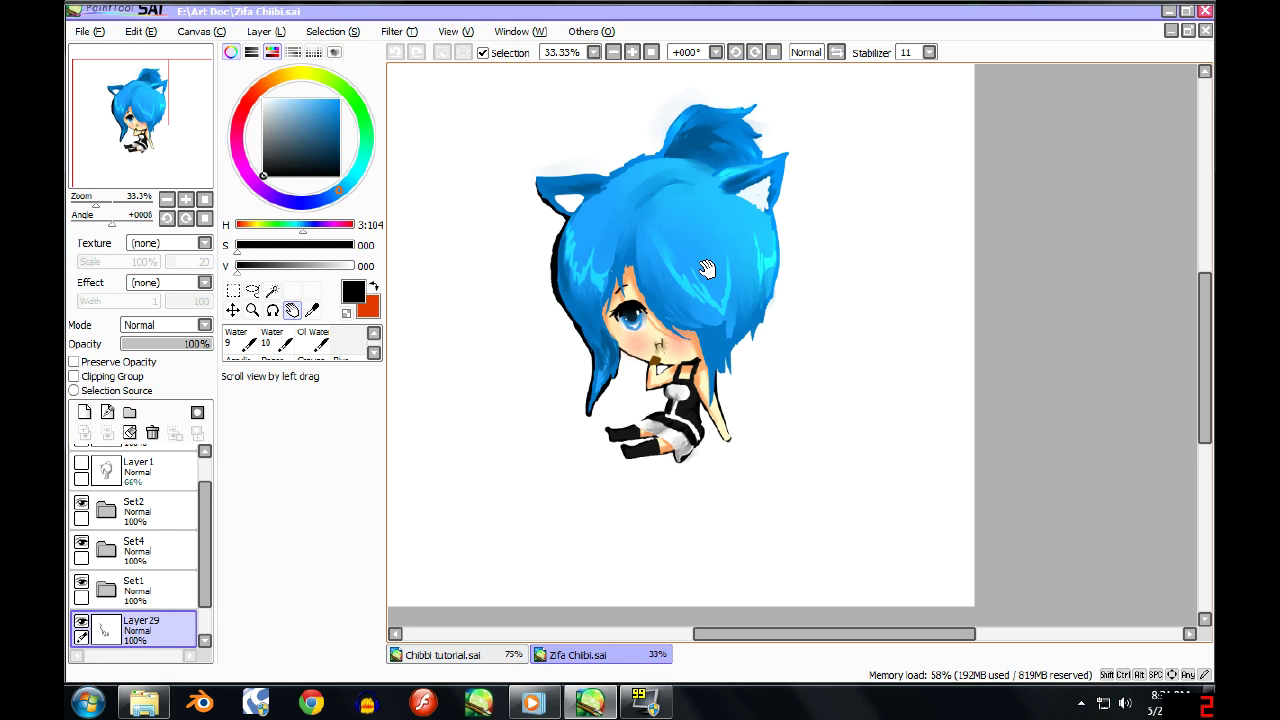
pyautogui.moveTo(707, 268); pyautogui.dragTo(748, 318)
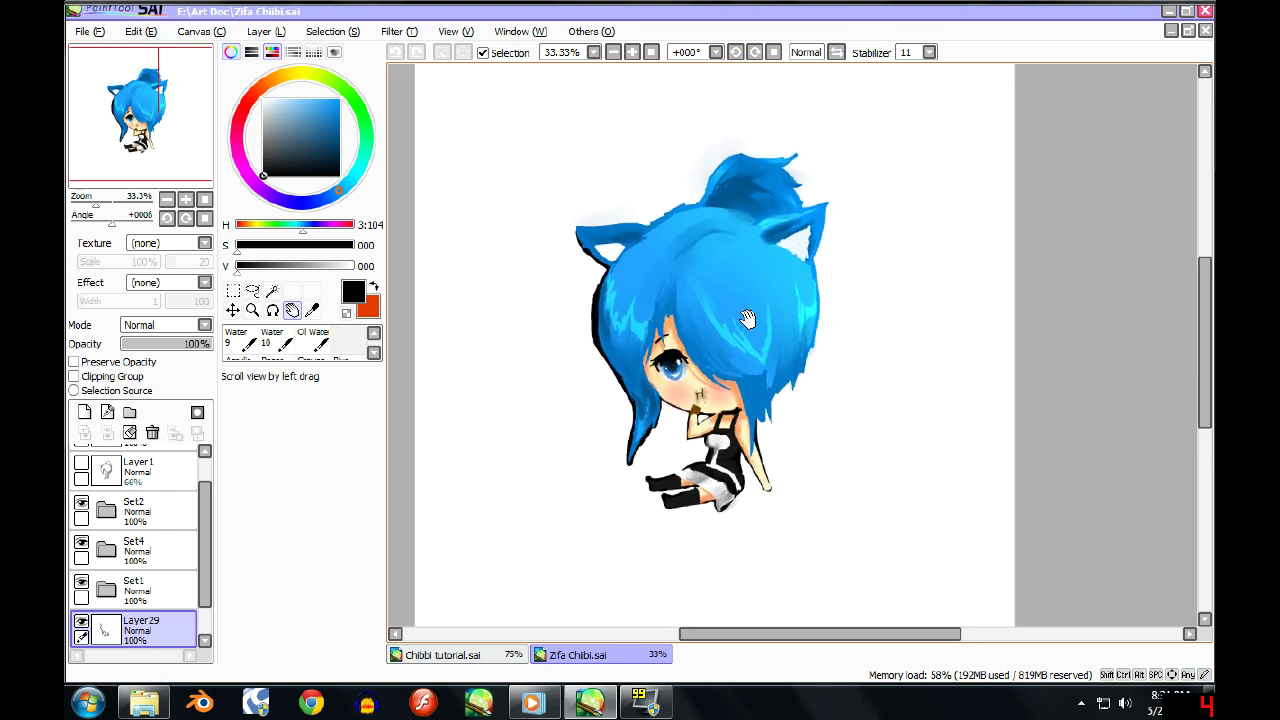